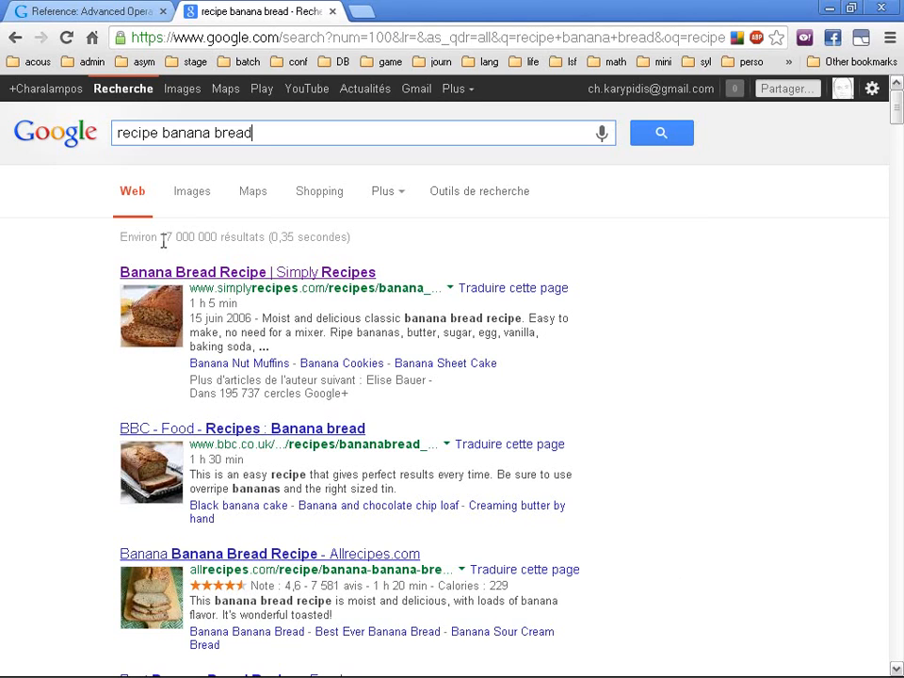
- Restrict the banana bread recipe search to allrecipes.com with the site: operator and highlight the domain in the first result's address
drag(162, 237, 255, 238)
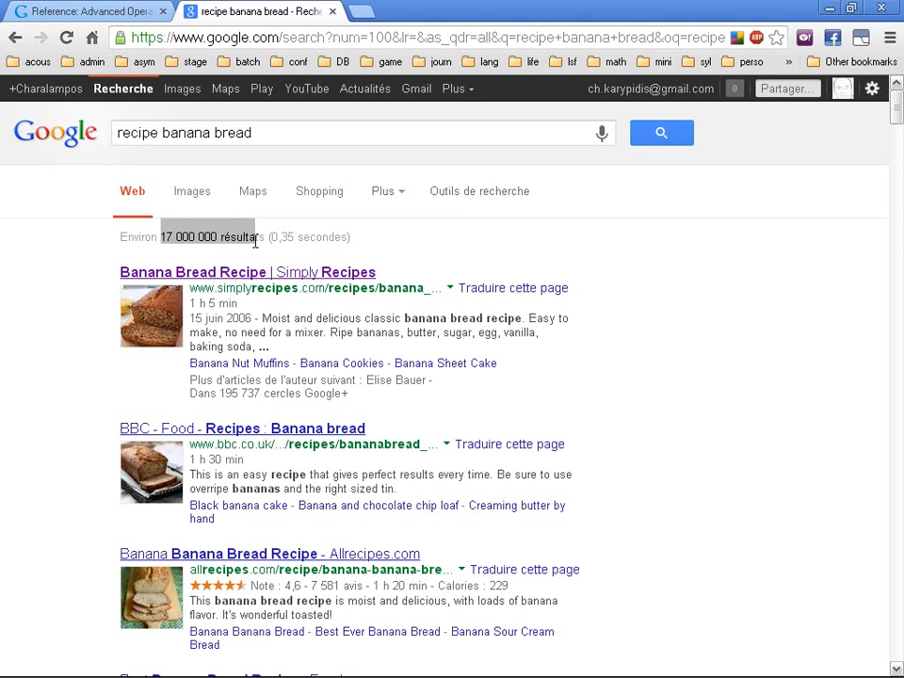
click(288, 139)
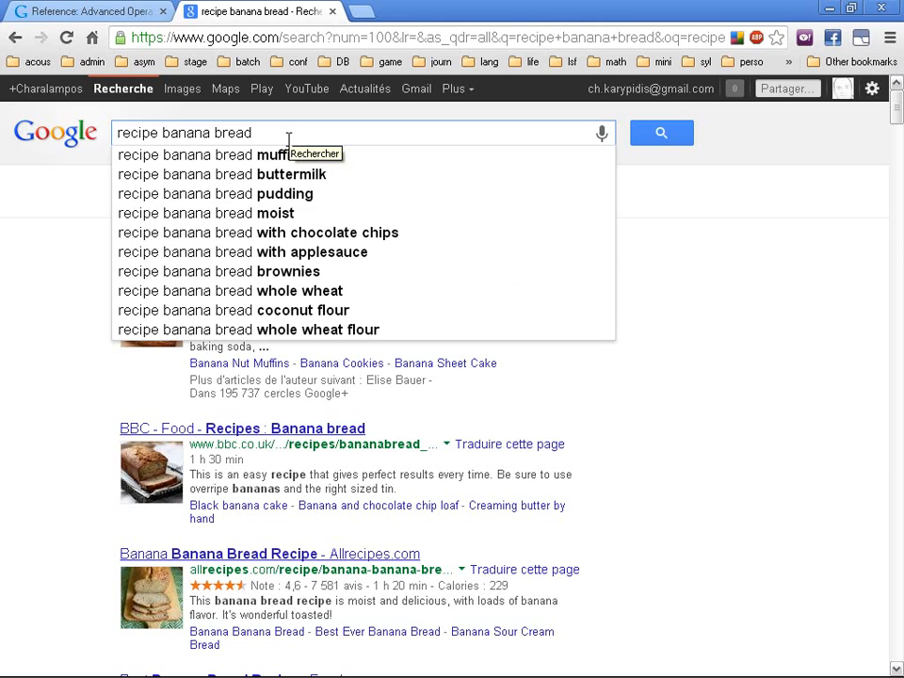
text(site)
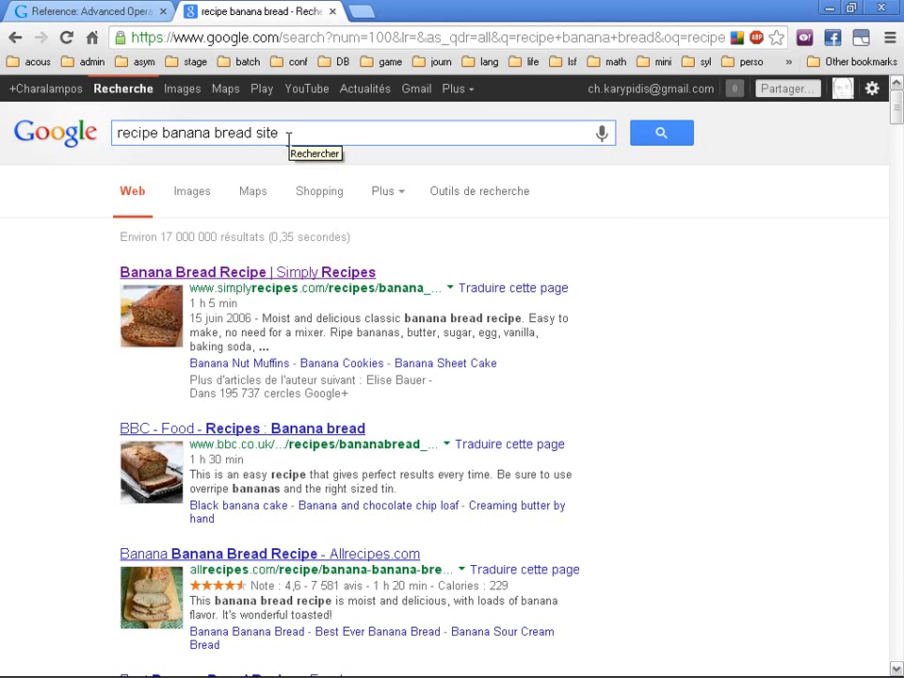
text(:)
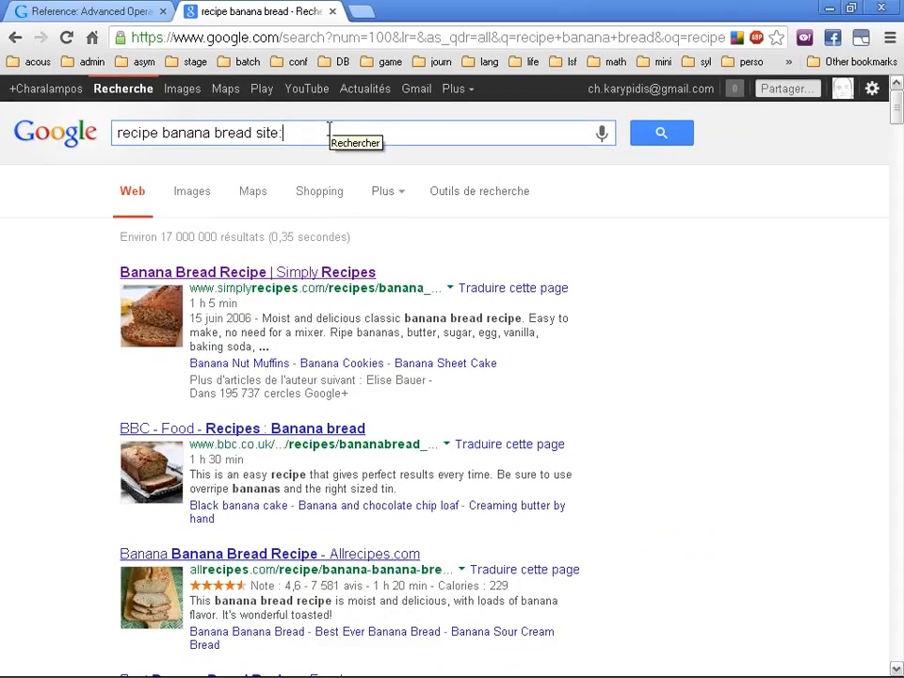
text(allrecipes.com)
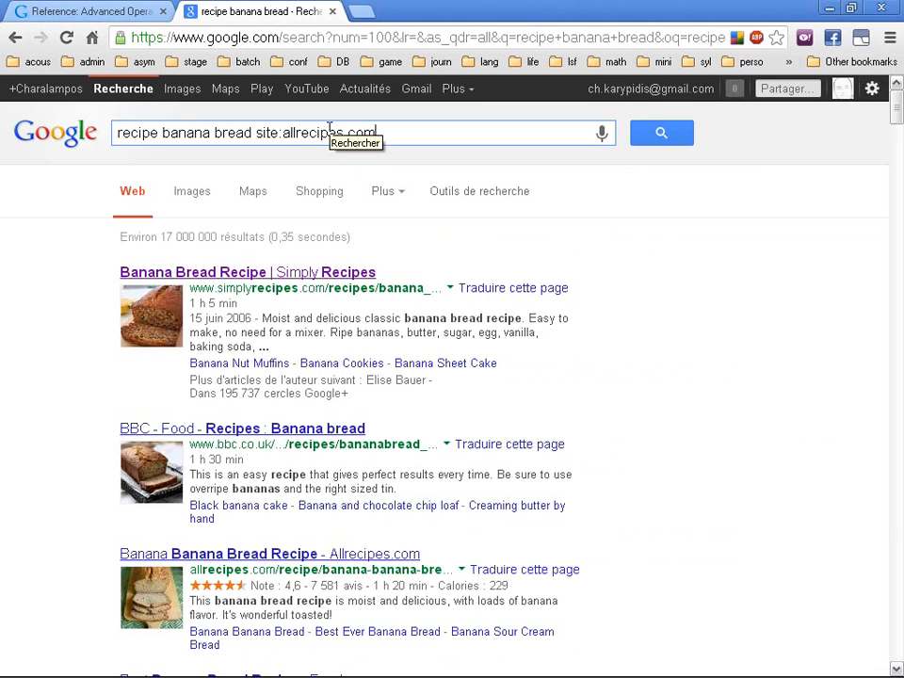
key(Return)
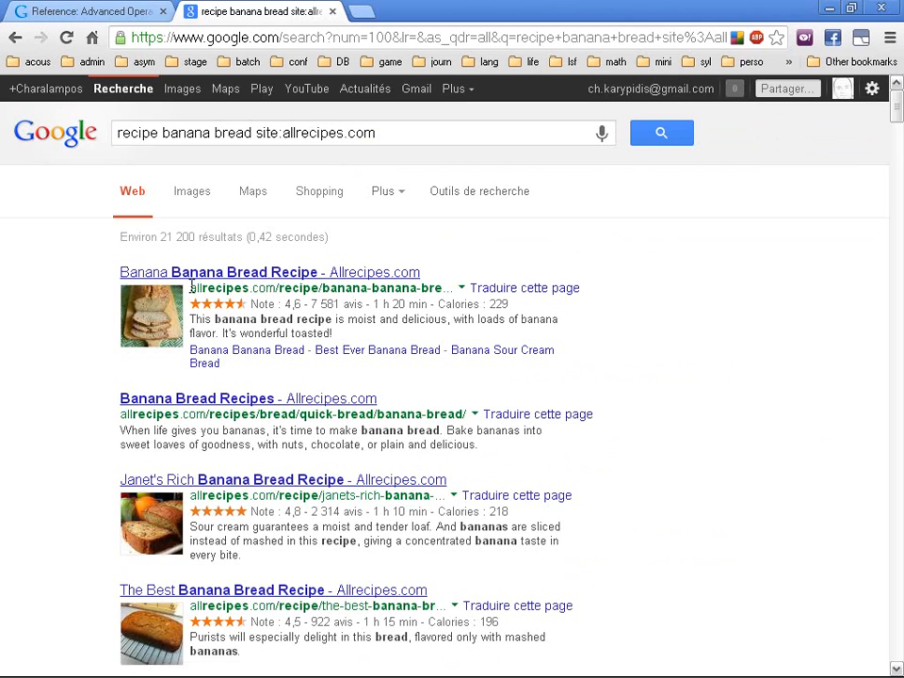
drag(190, 287, 272, 286)
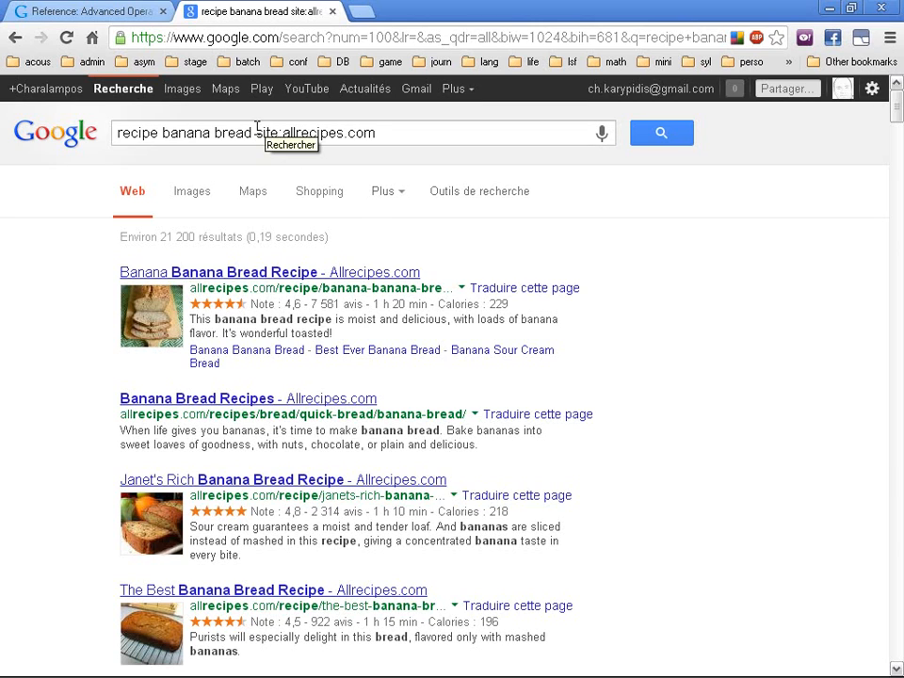
- Replace the site filter in the query with intitle:recipe and remove the leading word recipe
drag(256, 132, 428, 132)
key(BackSpace)
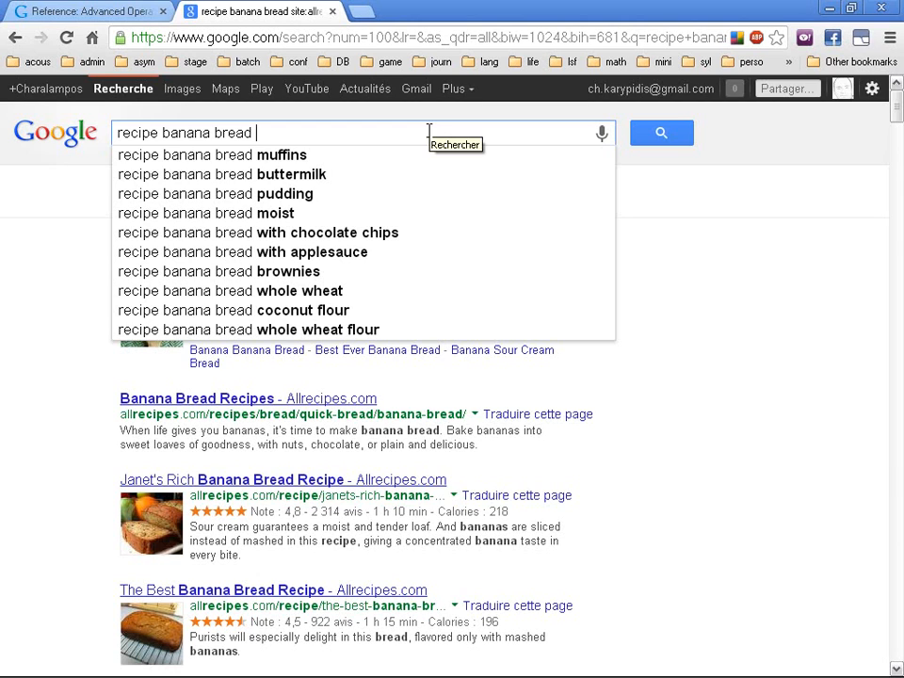
text(inti)
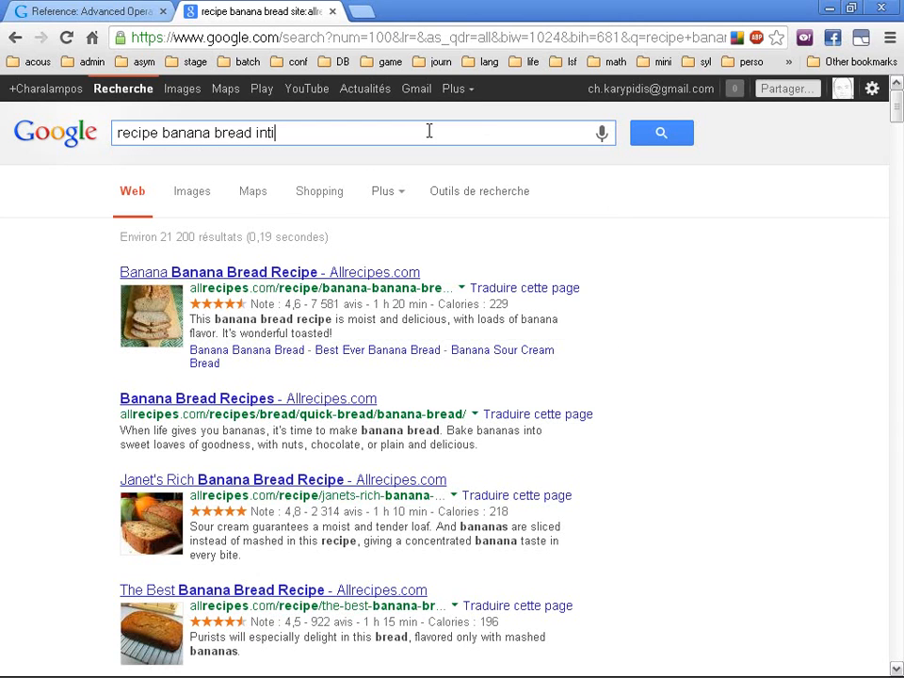
text(tle:)
text(recipe)
key(Home)
key(ctrl+shift+Right)
key(Delete)
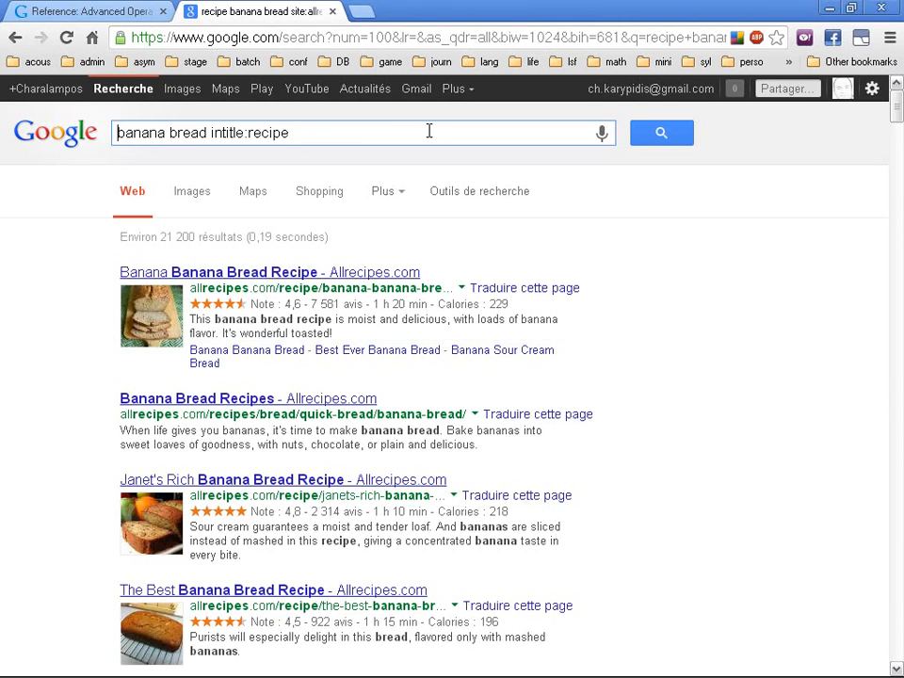
- Add site:allrecipes.com to the end of the query and run the search
key(End)
text(site:allrecipes.)
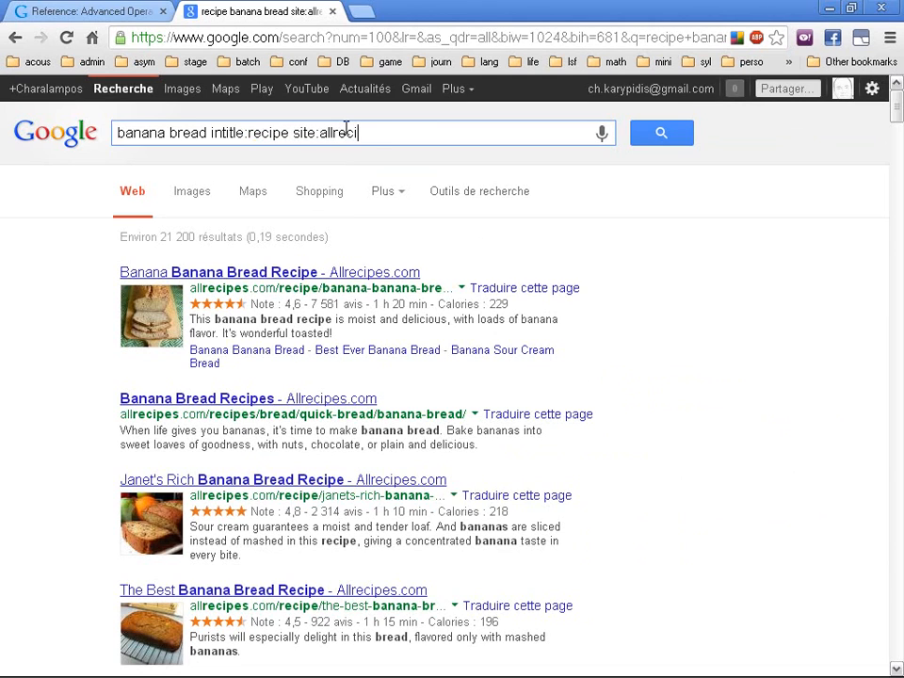
text(com)
click(661, 132)
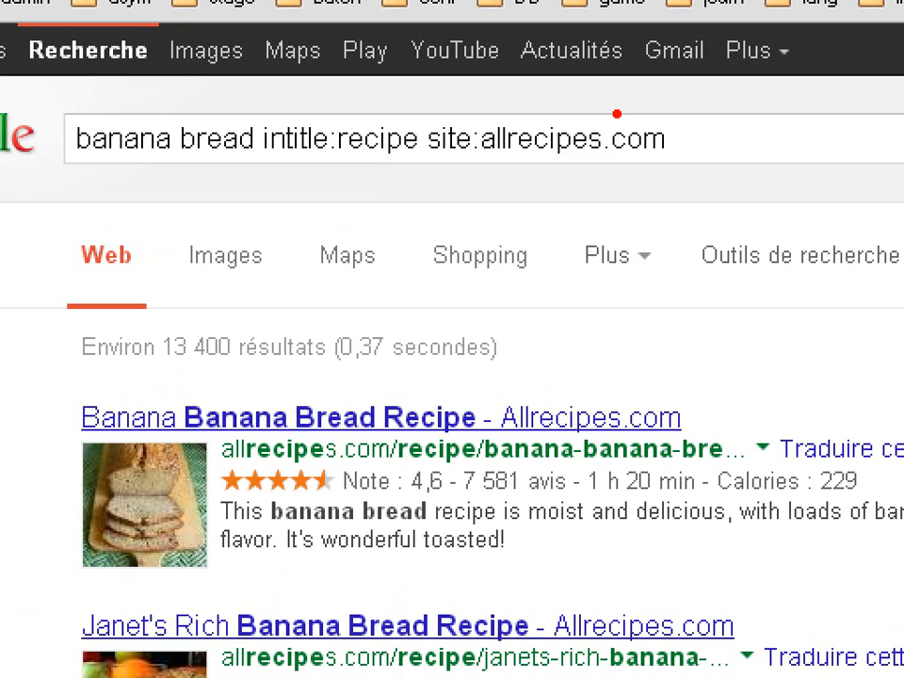
- Circle intitle:recipe in the search query and the word Recipe in the first result's title in red
mouse_move(616, 114)
mouse_down()
mouse_move(411, 104)
mouse_move(485, 185)
mouse_move(720, 155)
mouse_move(628, 92)
mouse_move(575, 97)
mouse_up()
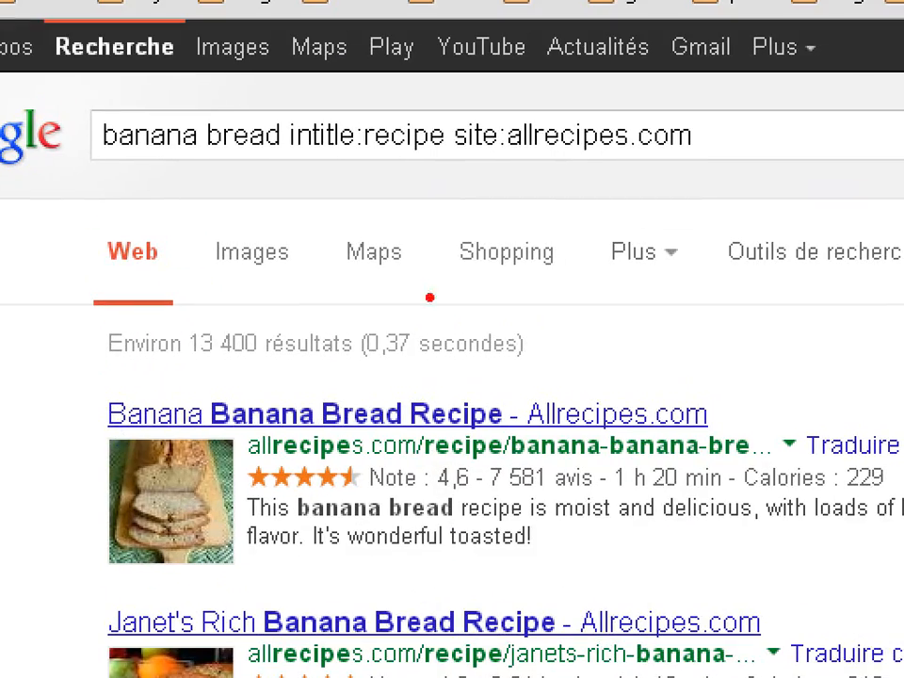
mouse_move(395, 148)
mouse_down()
mouse_move(361, 147)
mouse_move(327, 185)
mouse_up()
mouse_move(272, 150)
mouse_down()
mouse_move(478, 178)
mouse_move(450, 151)
mouse_move(449, 106)
mouse_move(320, 100)
mouse_up()
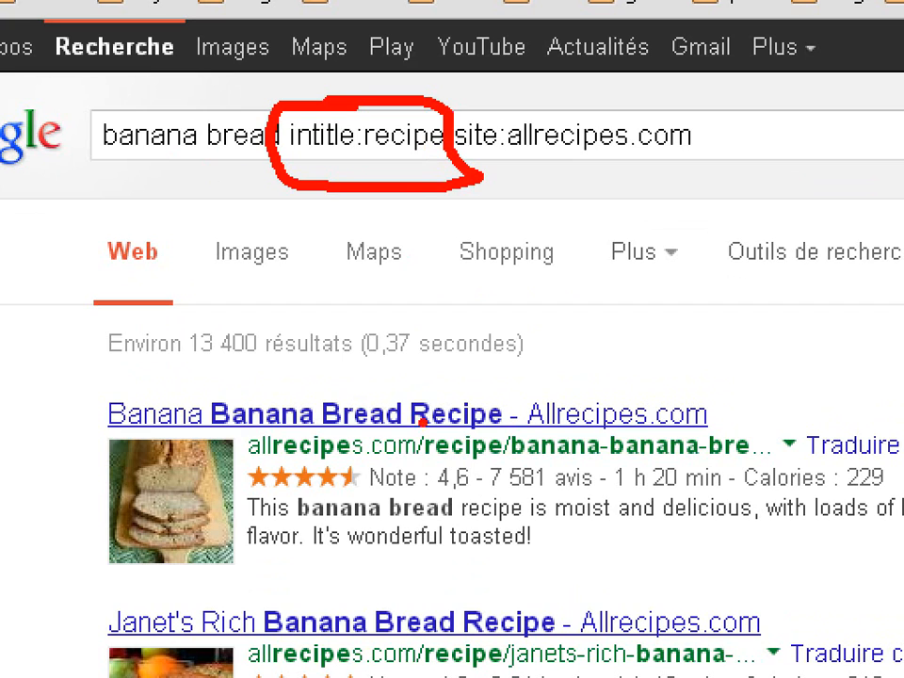
mouse_move(435, 386)
mouse_down()
mouse_move(373, 373)
mouse_move(202, 455)
mouse_move(774, 426)
mouse_move(419, 381)
mouse_up()
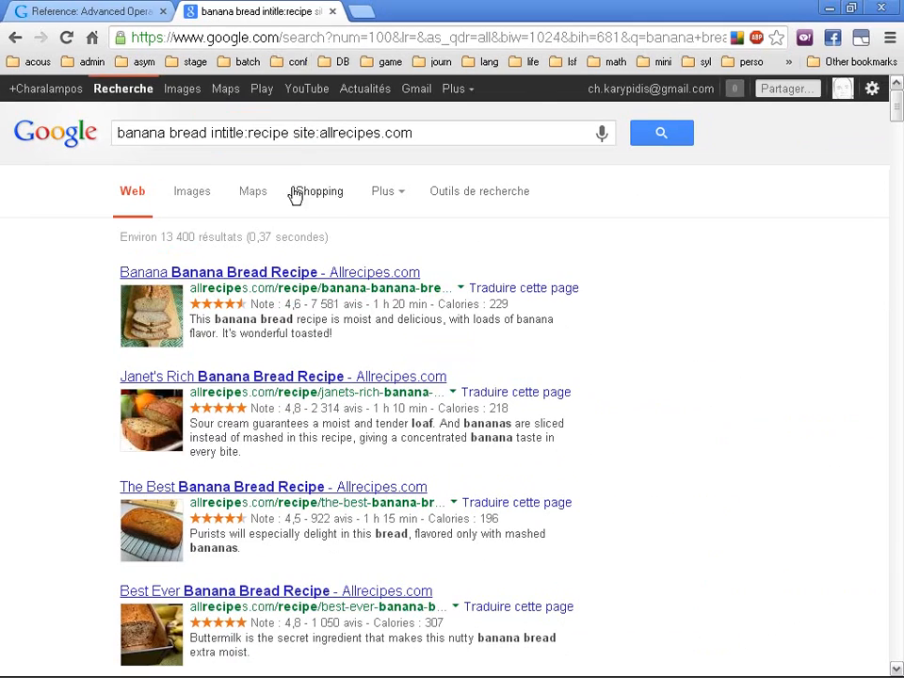
- Open the Banana Banana Bread Recipe result in a new tab and view its page source
middle_click(322, 282)
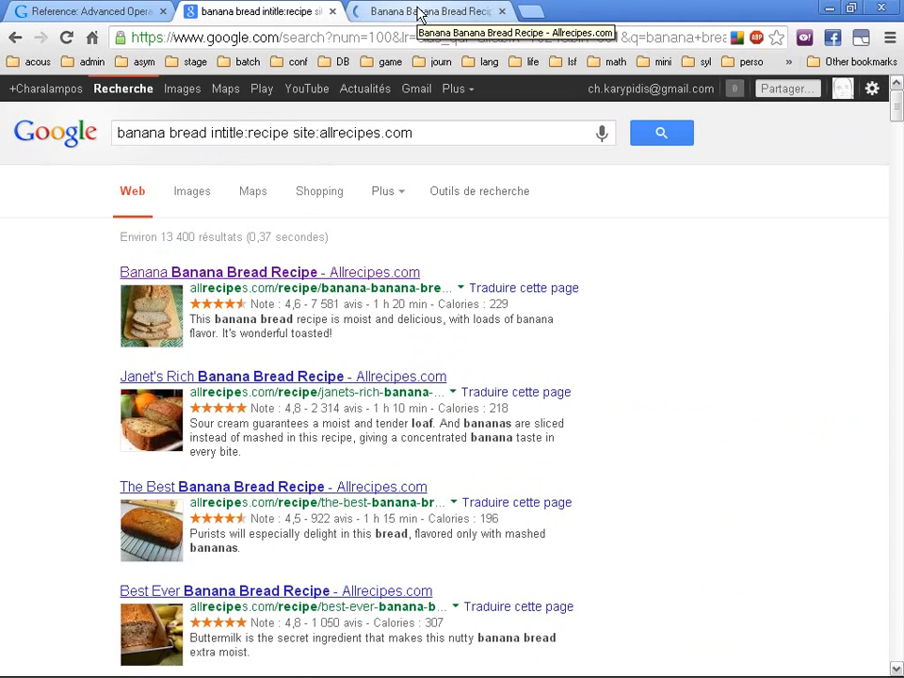
click(421, 13)
right_click(514, 373)
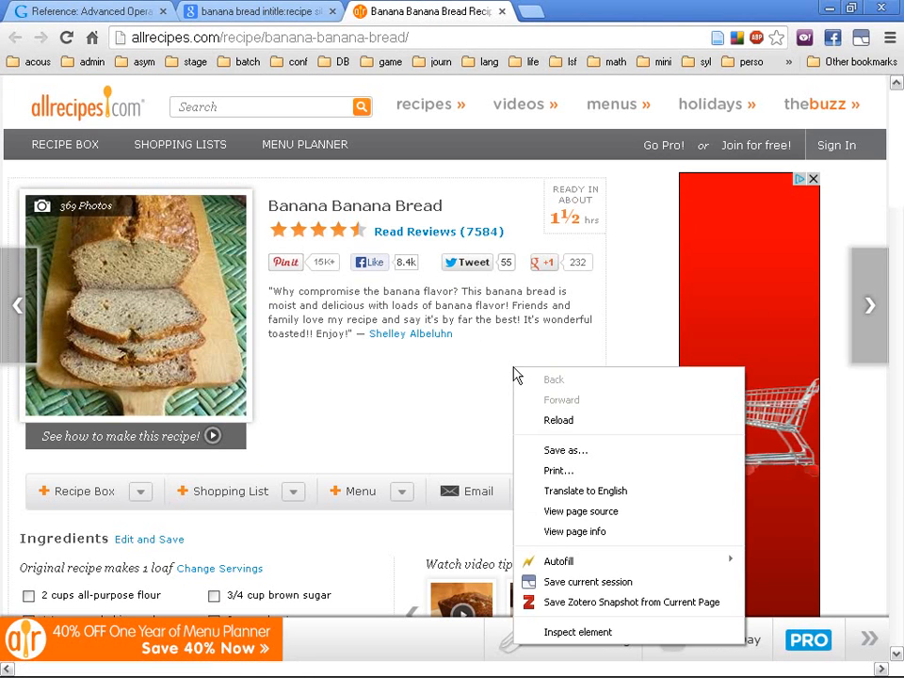
click(479, 377)
right_click(475, 373)
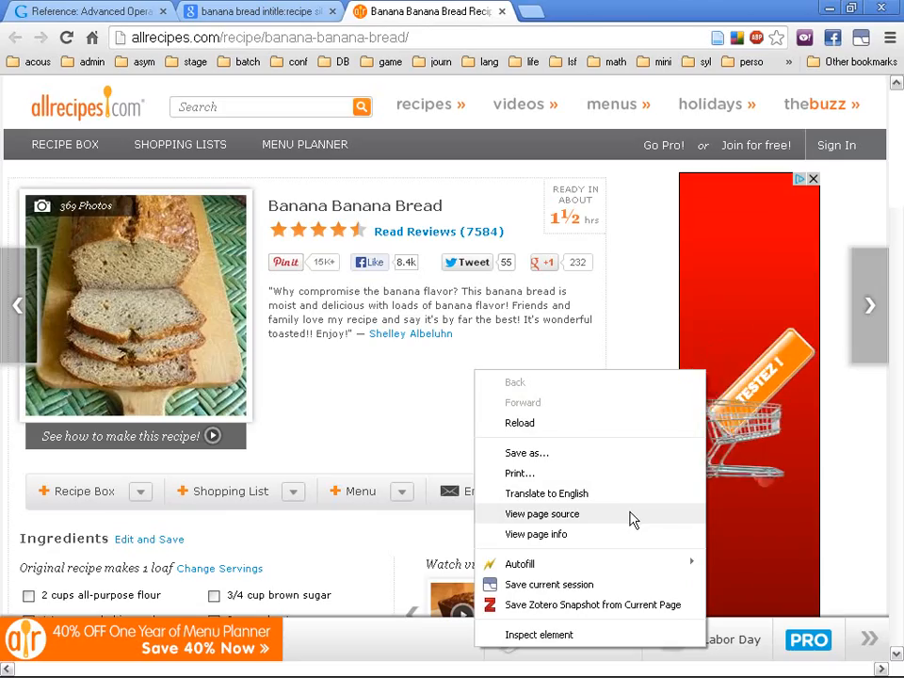
click(631, 514)
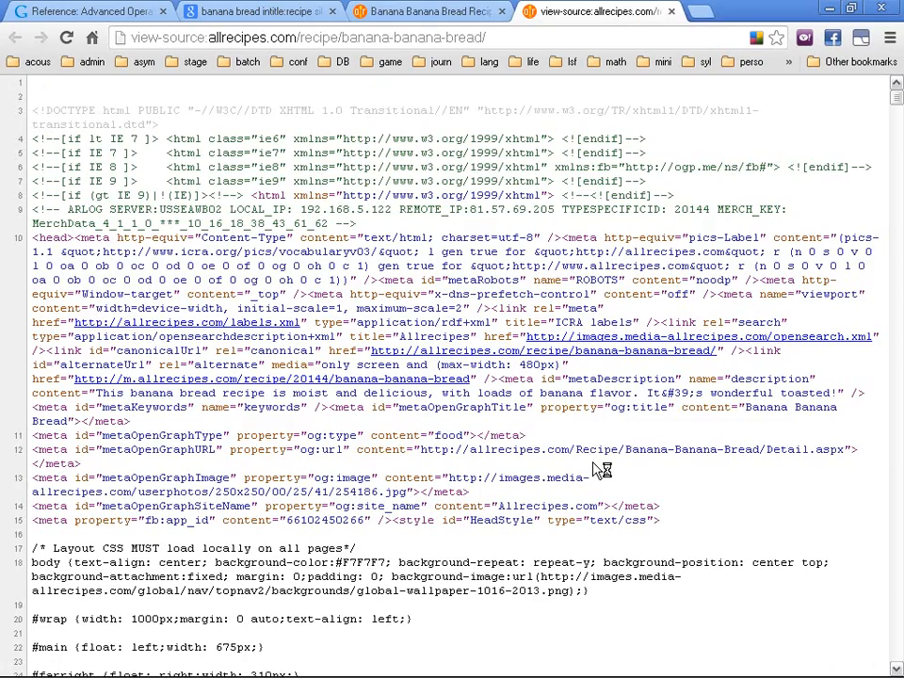
- Find body in the page source and select the code from above the opening body tag back to the DOCTYPE line
scroll(324, 341, down, 3)
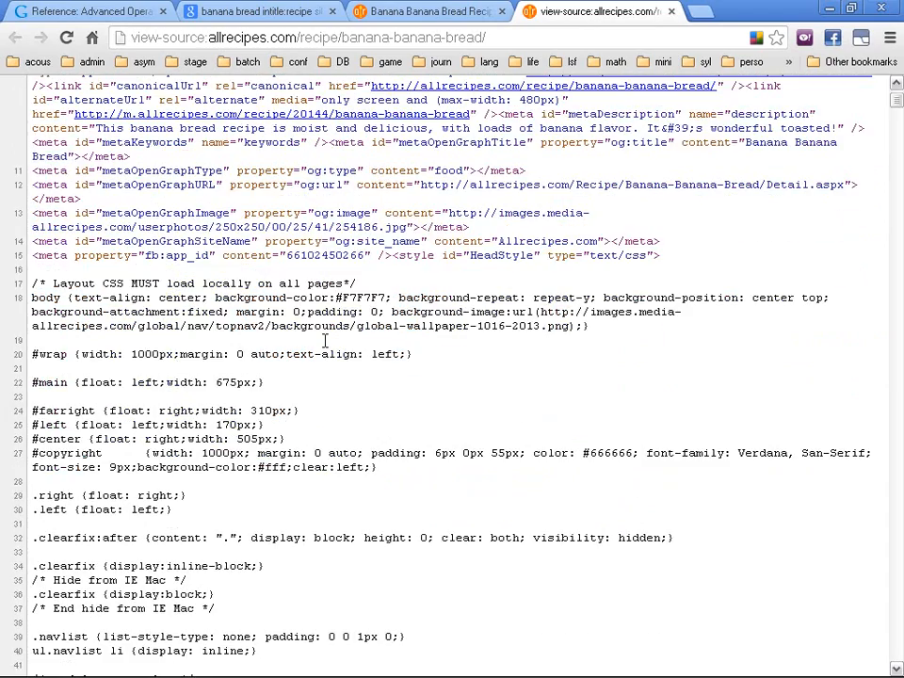
scroll(324, 341, down, 10)
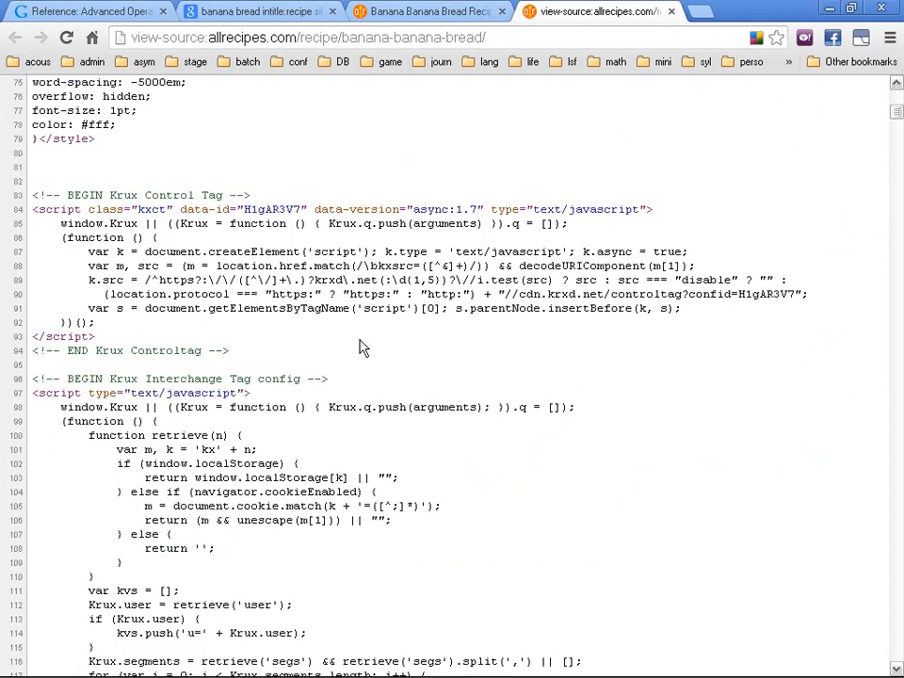
key(ctrl+f)
text(body)
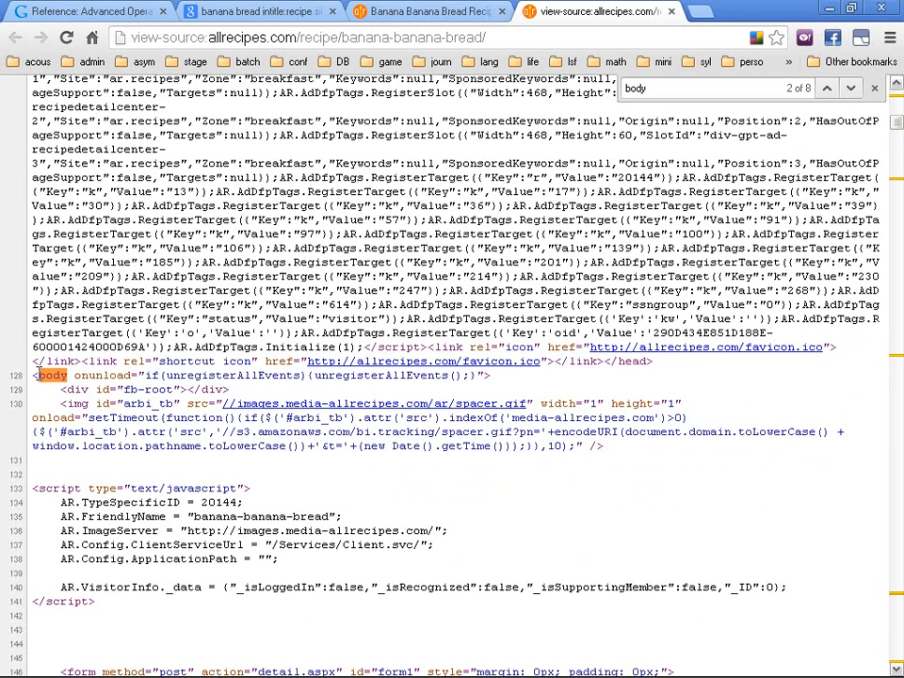
drag(34, 375, 73, 374)
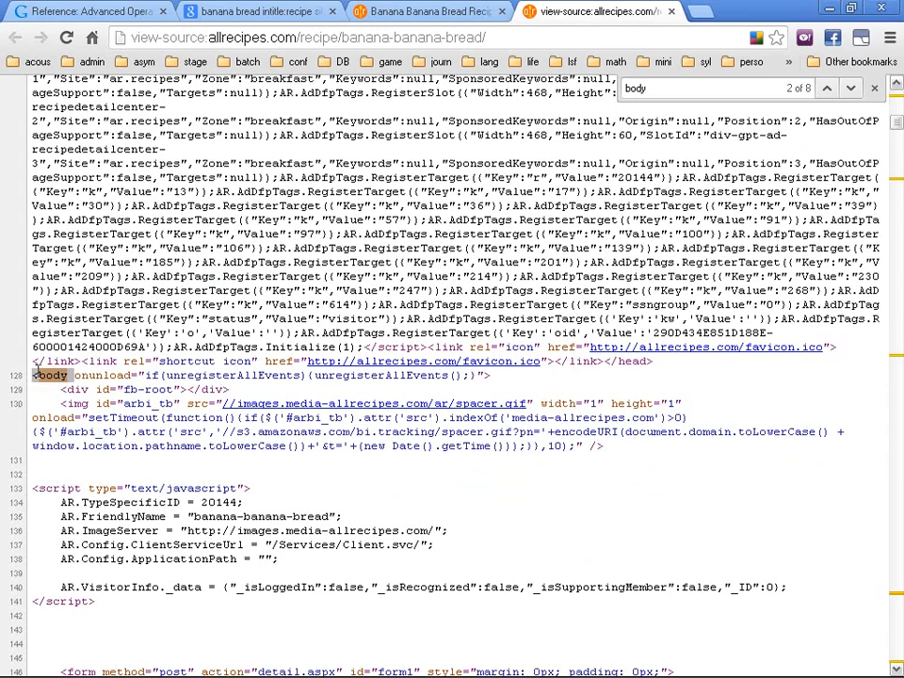
drag(34, 375, 39, 319)
drag(683, 363, 17, 107)
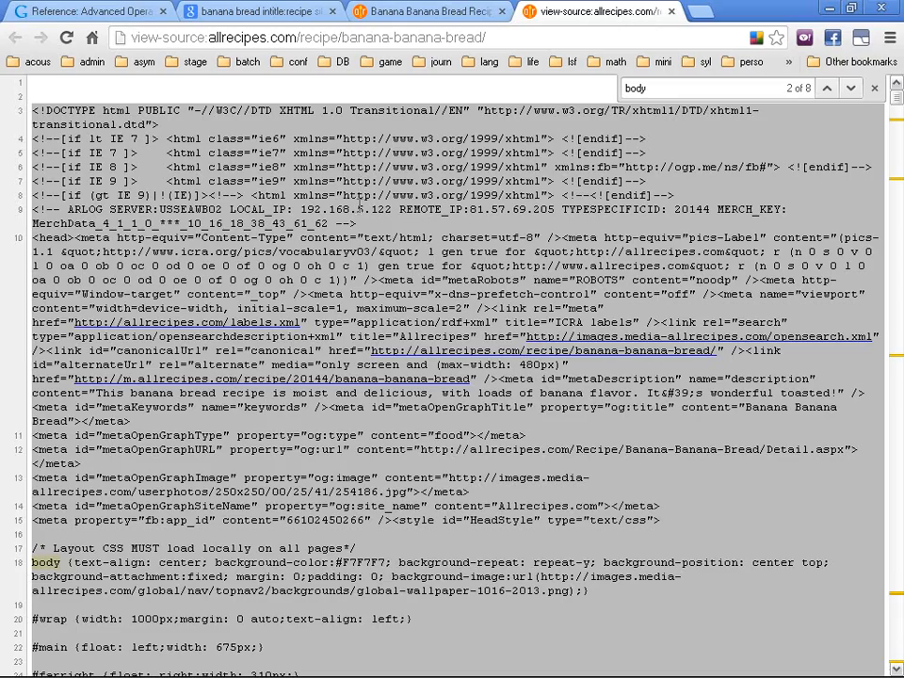
scroll(298, 337, down, 3)
scroll(297, 334, up, 3)
- Search the page source for title, go through the matches to the title element, and select the whole element
click(667, 91)
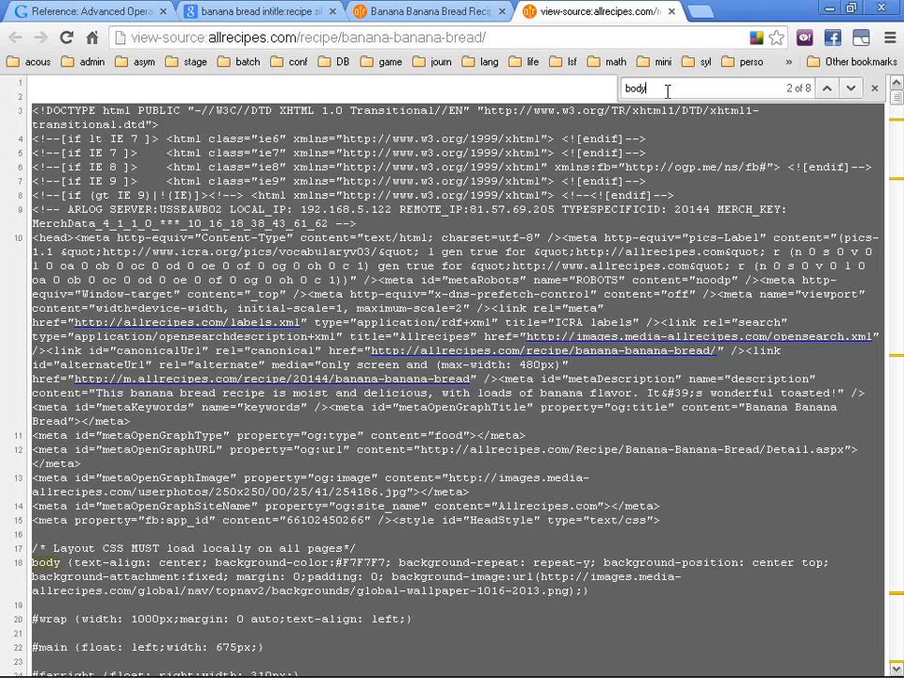
key(BackSpace)
text(title)
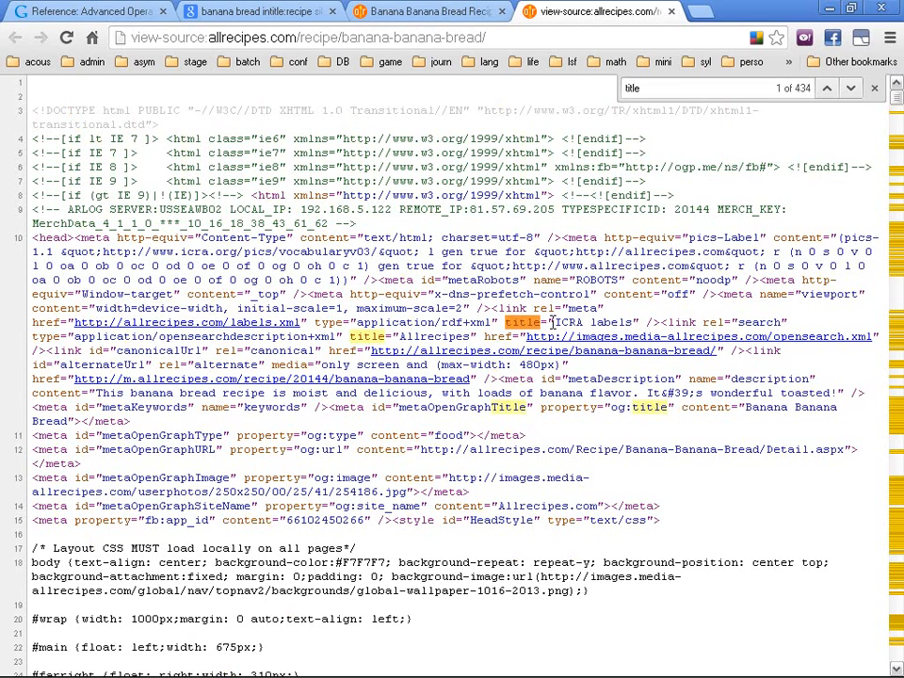
key(Return)
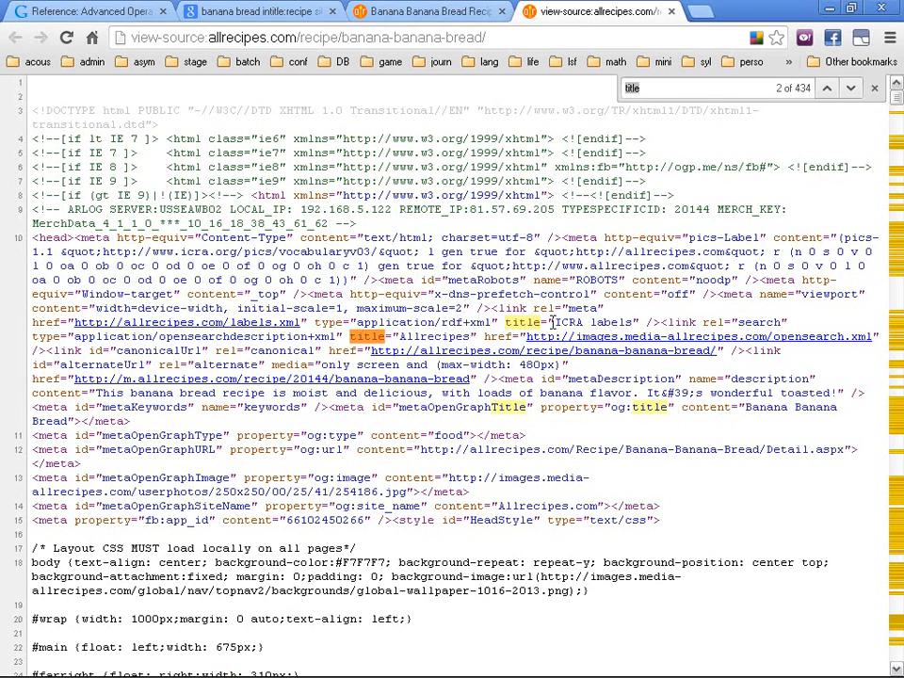
key(Return)
key(Return)
key(Return)
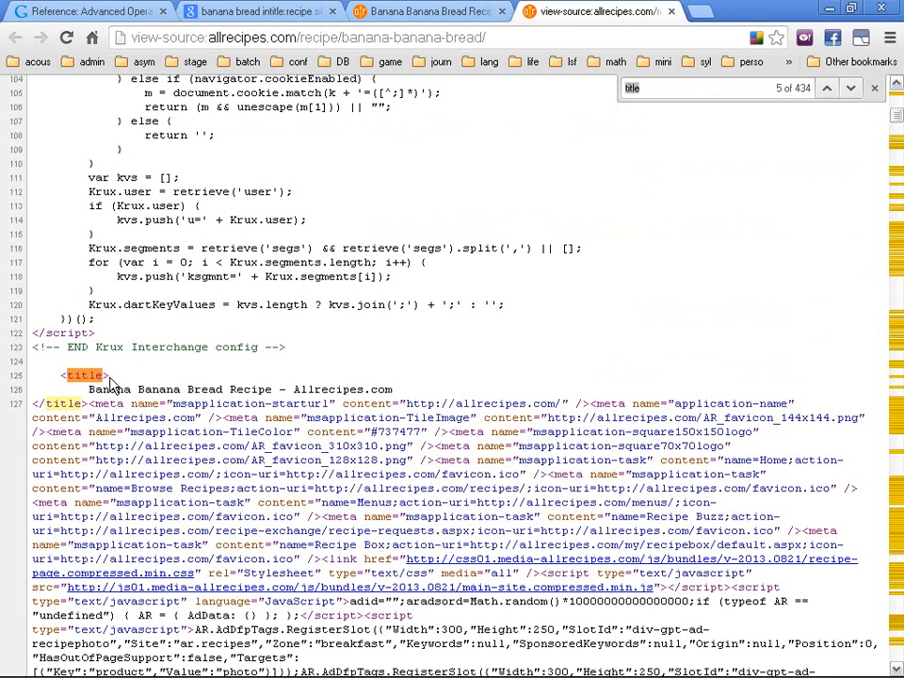
click(64, 377)
drag(62, 376, 34, 404)
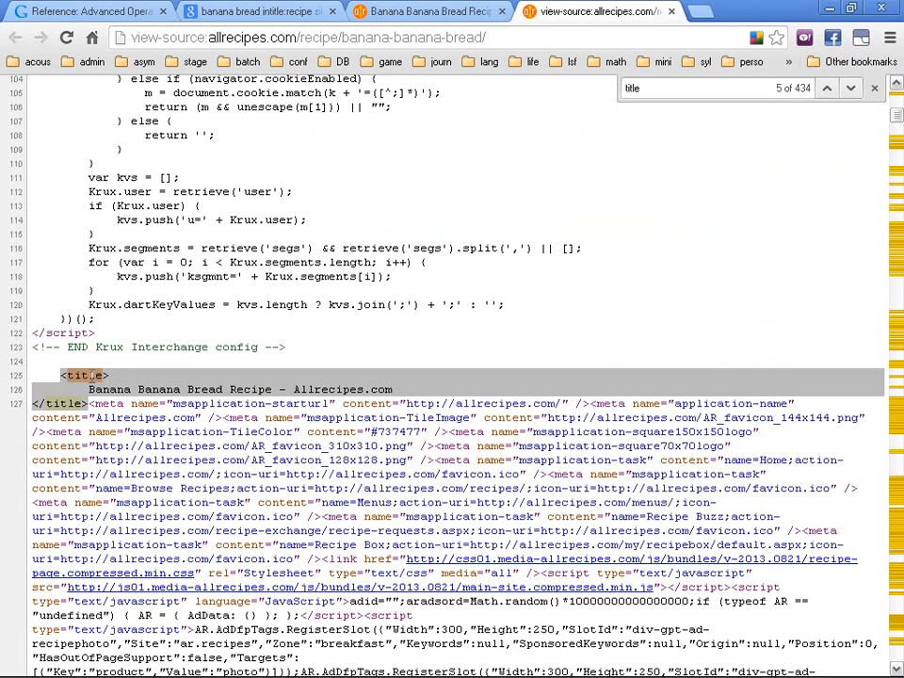
- Compare the recipe page's tab title with the title element in its source, and highlight intitle:recipe in the Google query
click(420, 13)
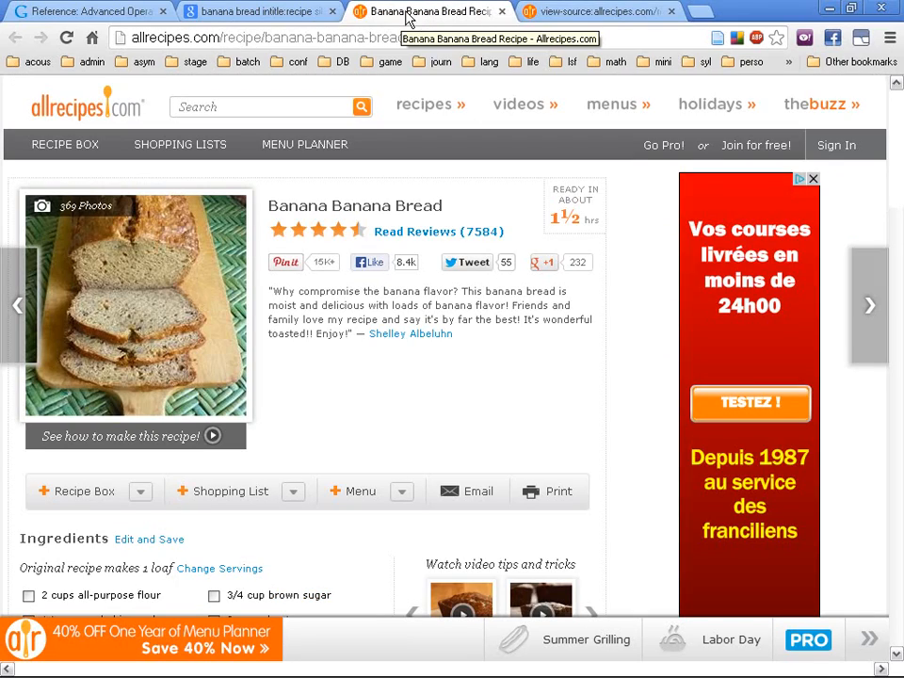
click(603, 11)
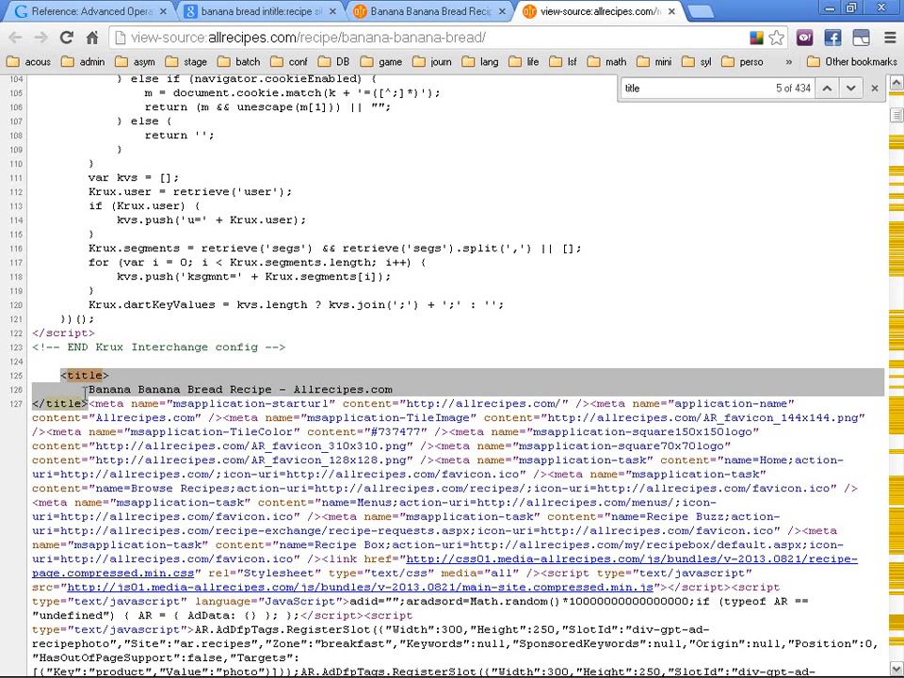
click(261, 11)
drag(211, 133, 288, 132)
- Examine the body markup further down the page source and compare it with the displayed recipe page
click(591, 11)
drag(897, 115, 899, 172)
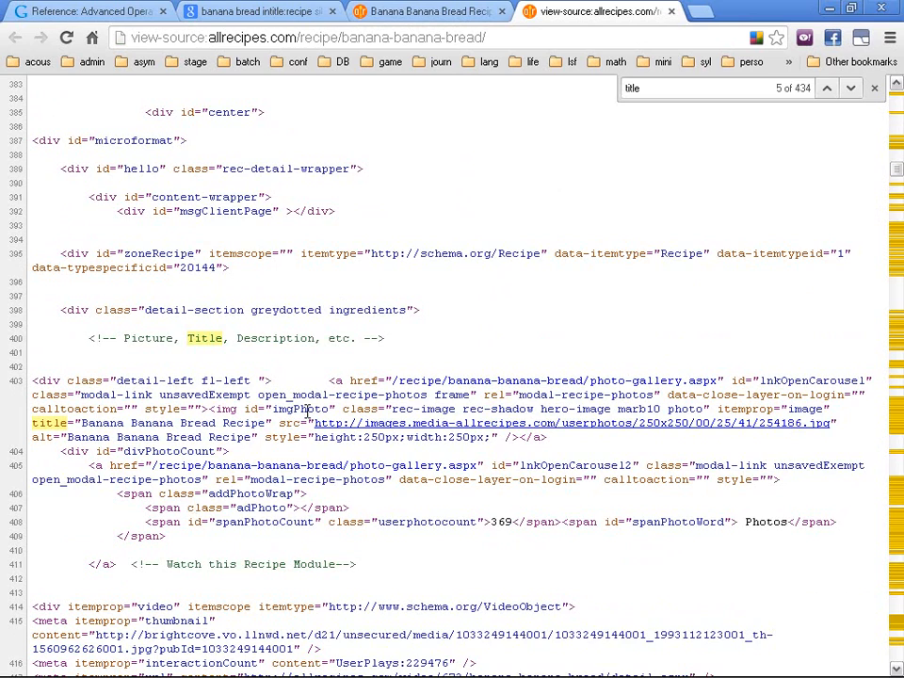
click(438, 14)
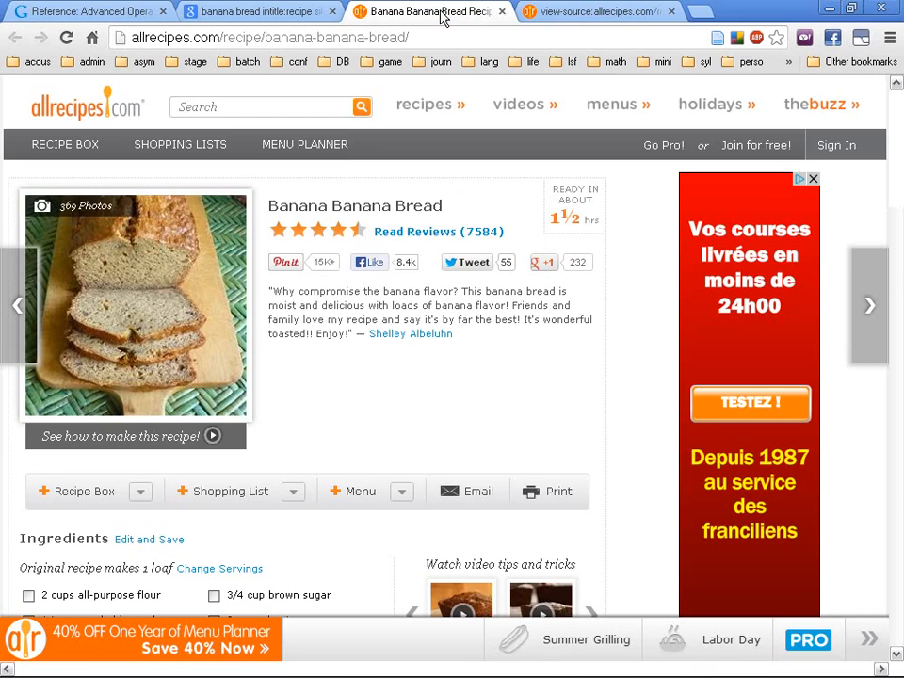
click(595, 13)
- Search the page source for body, cycle to the opening body tag, and select the head code above it
key(ctrl+f)
text(body)
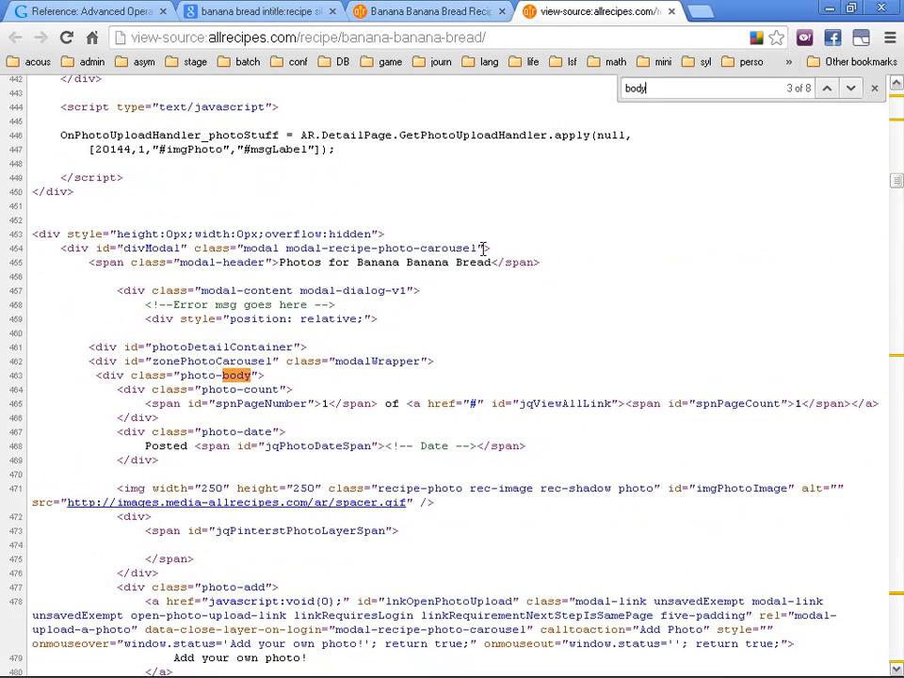
key(Return)
key(Return)
key(Return)
key(Return)
key(Return)
key(Return)
key(Return)
key(Return)
key(shift+Return)
click(36, 379)
drag(35, 380, 33, 75)
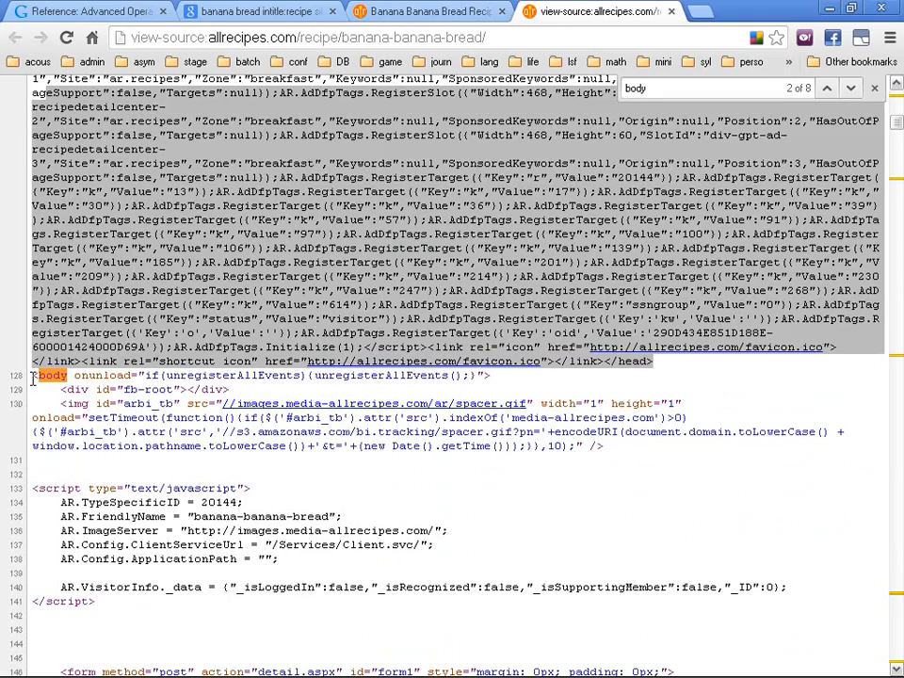
- Select the whole body element in the page source, from its opening tag through its closing tag
drag(33, 377, 60, 650)
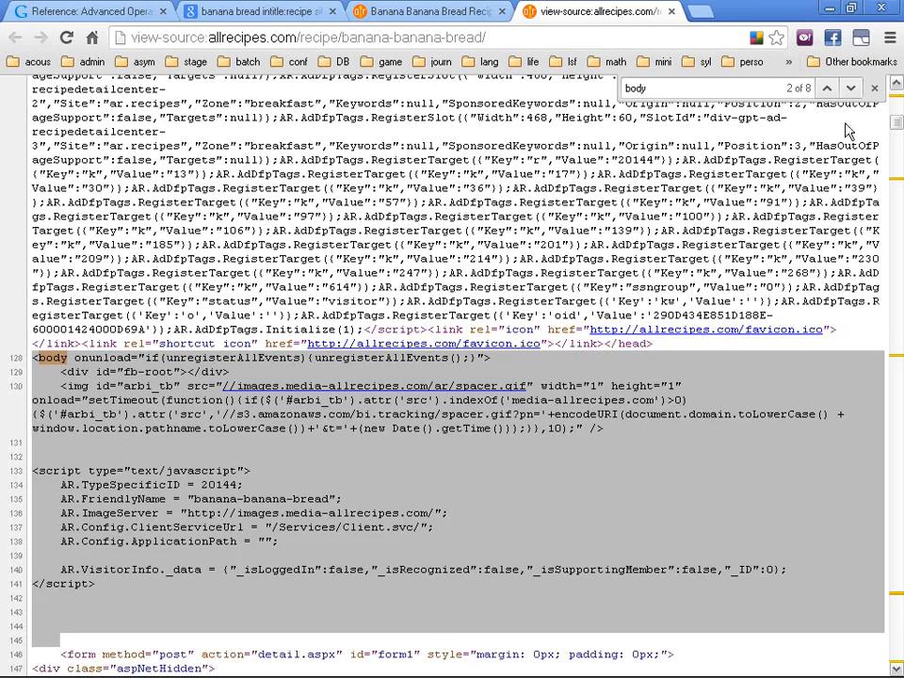
drag(896, 127, 896, 640)
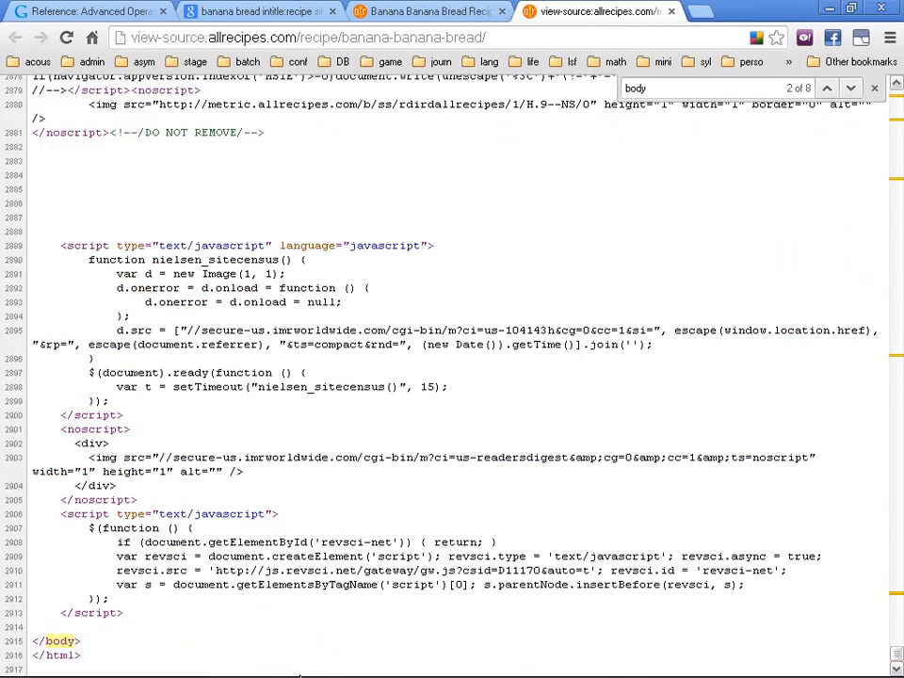
shift+click(209, 643)
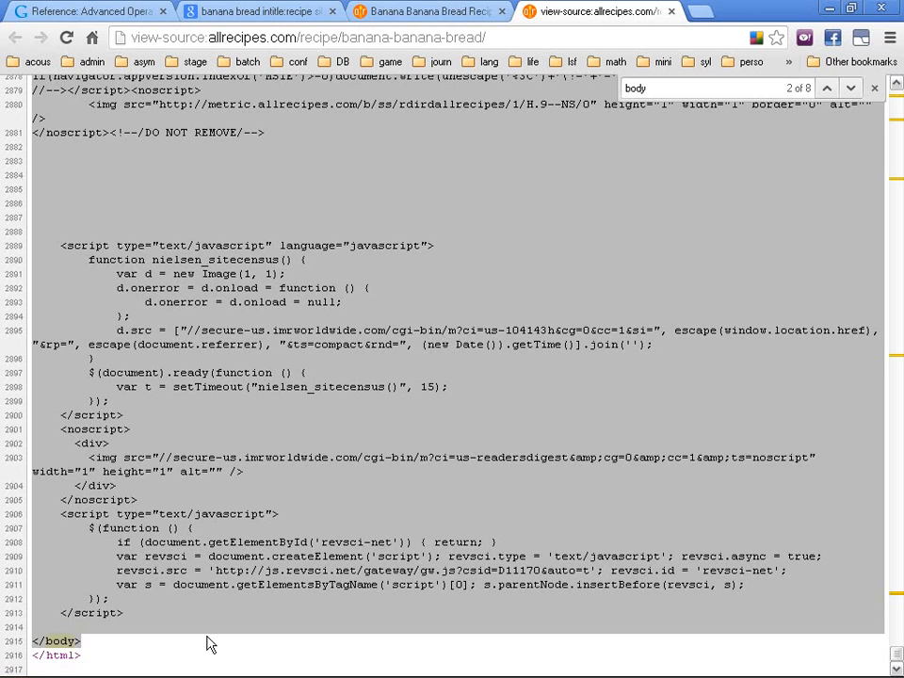
- Switch to the Google results tab and change the intitle:recipe operator in the query to intext:recipe
click(228, 11)
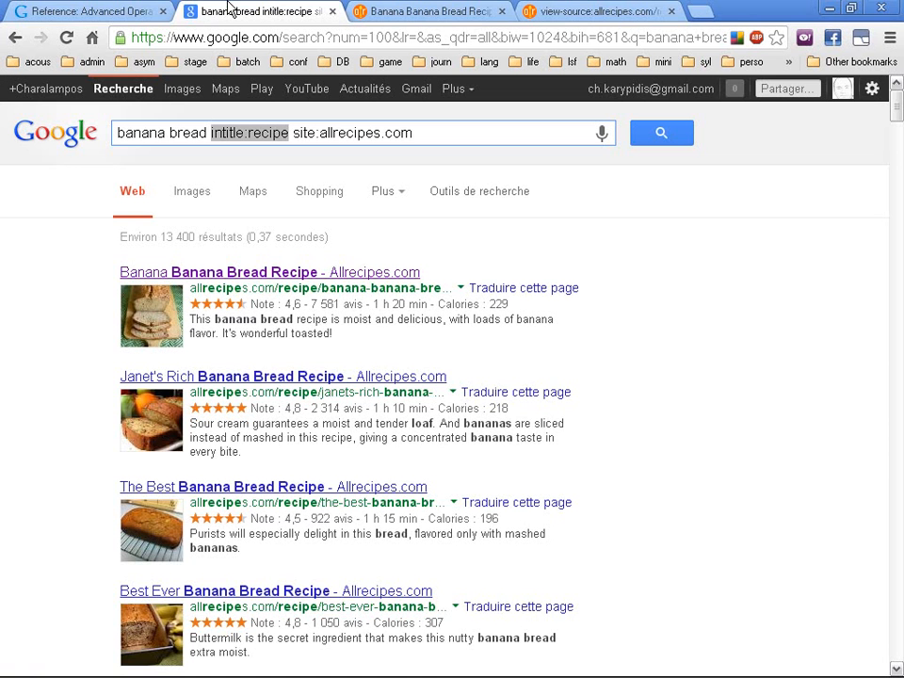
click(249, 138)
key(BackSpace)
key(BackSpace)
key(BackSpace)
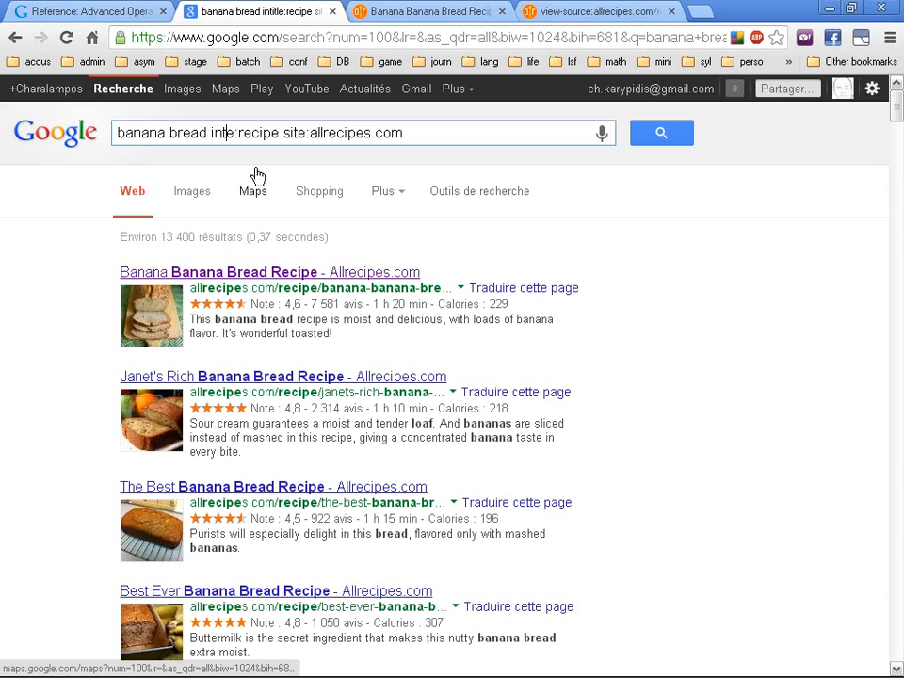
key(Delete)
text(ext)
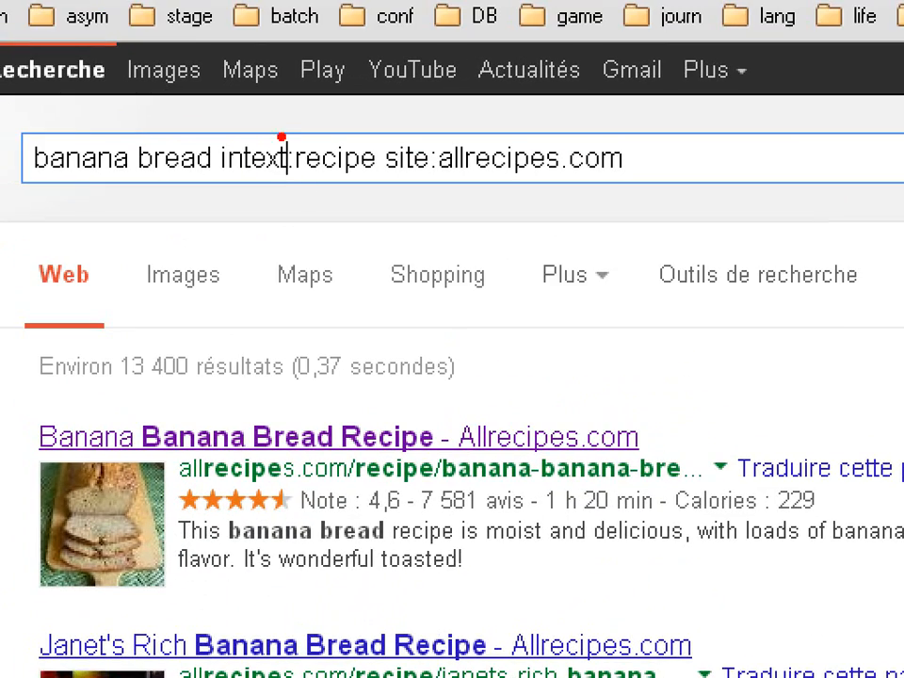
mouse_move(281, 136)
mouse_down()
mouse_move(203, 121)
mouse_move(302, 201)
mouse_move(282, 101)
mouse_up()
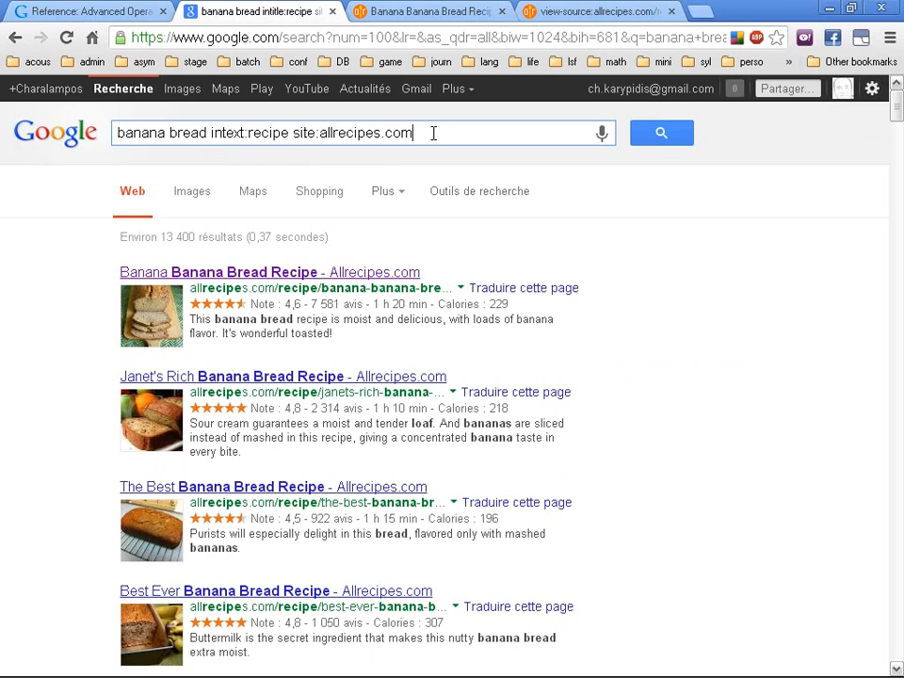
- Replace the entire Google query with intitle:recipe banana
drag(658, 157, 0, 157)
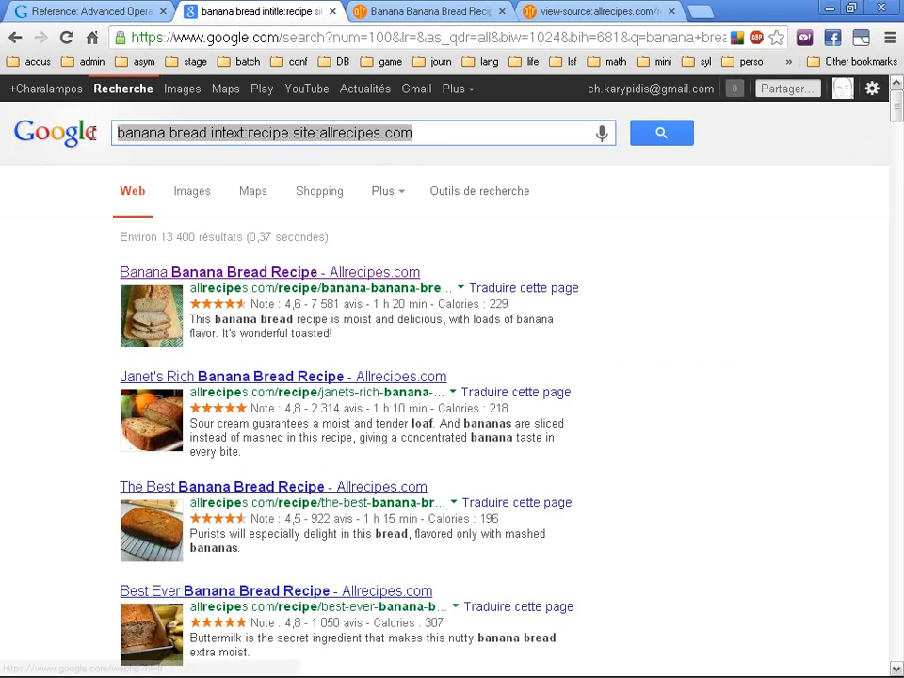
key(BackSpace)
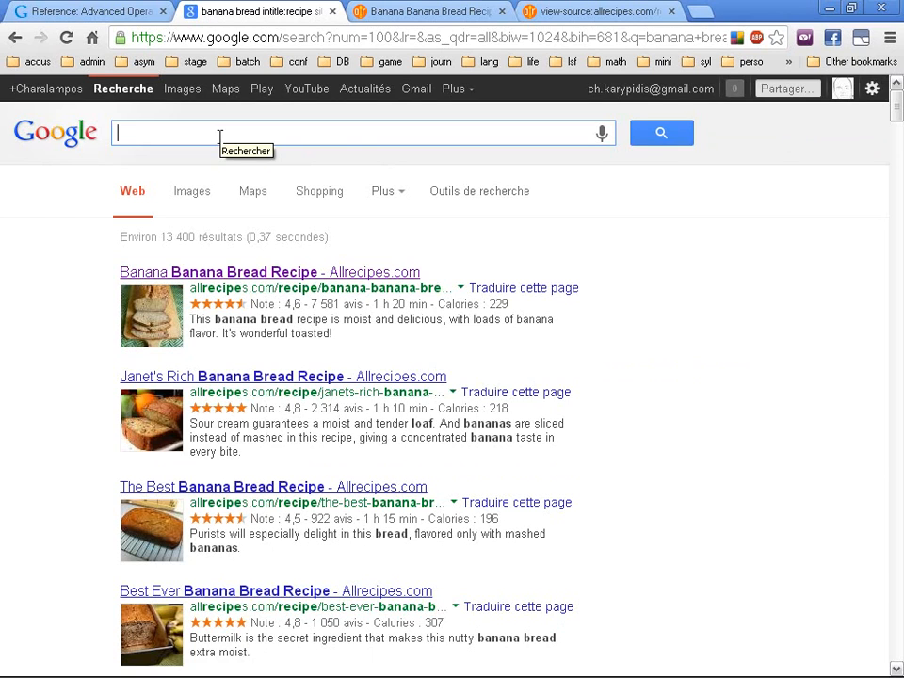
text(intit)
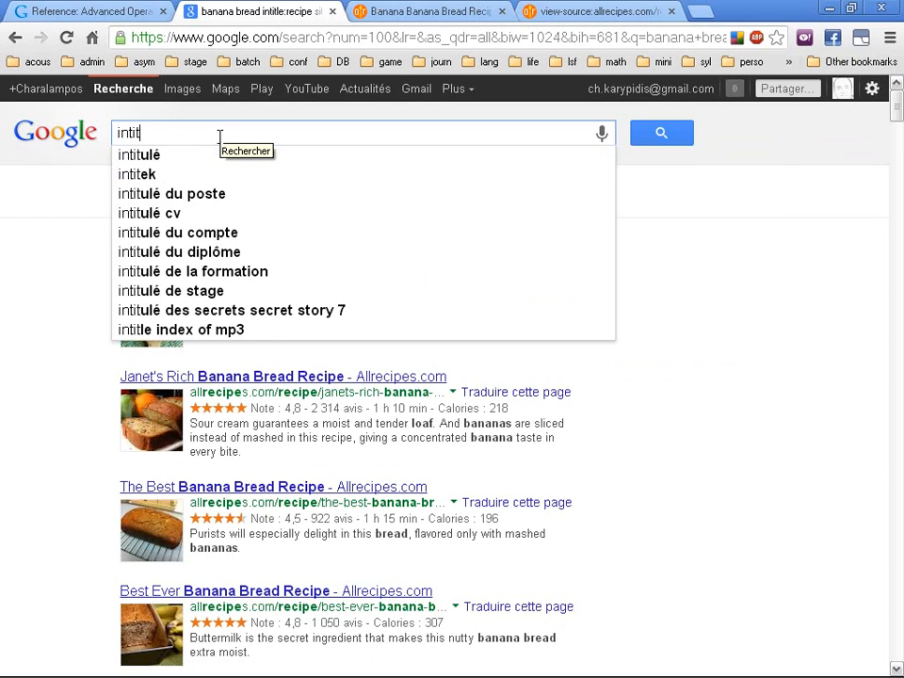
text(le:recipe)
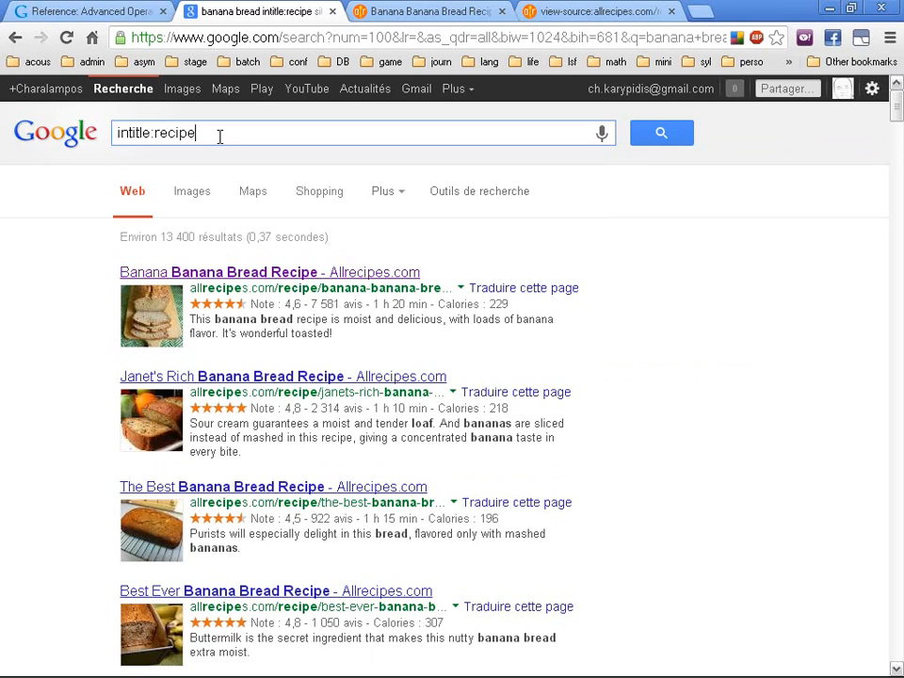
text(fgfdgdfhjkd df)
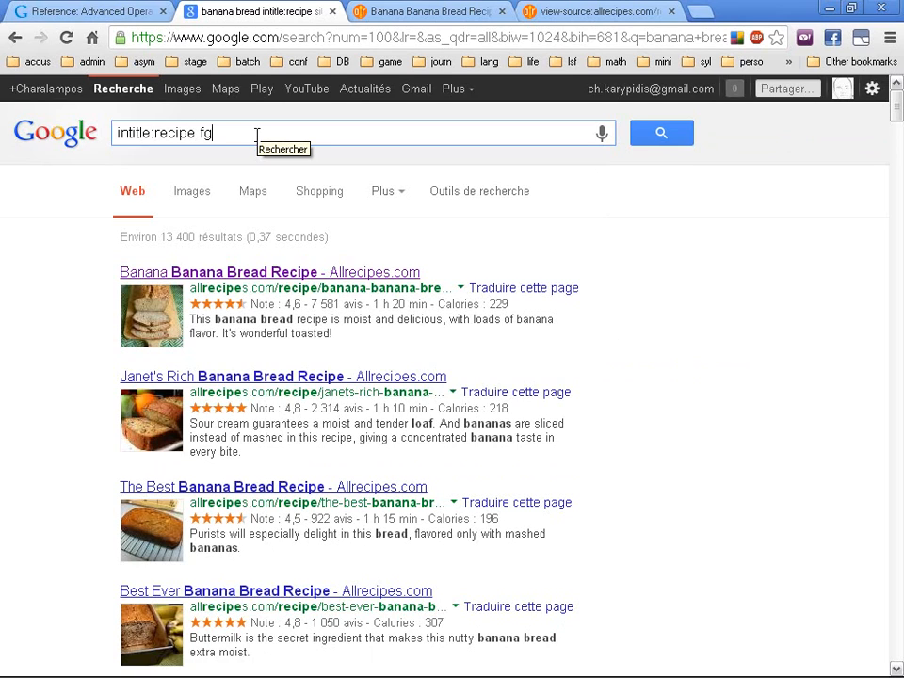
key(ctrl+shift+Left)
key(ctrl+shift+Left)
text(banana)
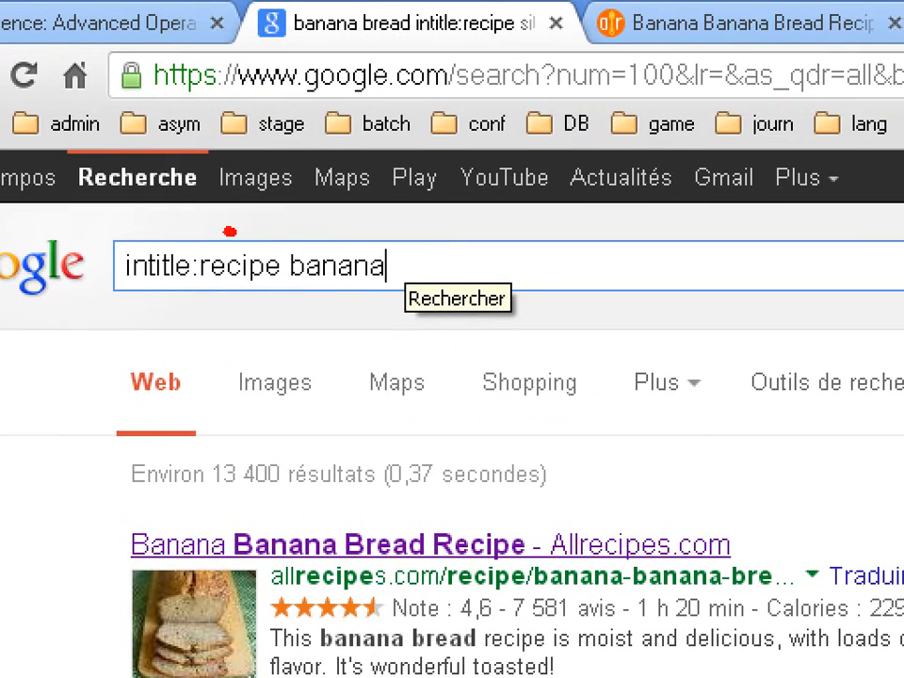
mouse_move(228, 230)
mouse_down()
mouse_move(183, 298)
mouse_move(242, 228)
mouse_up()
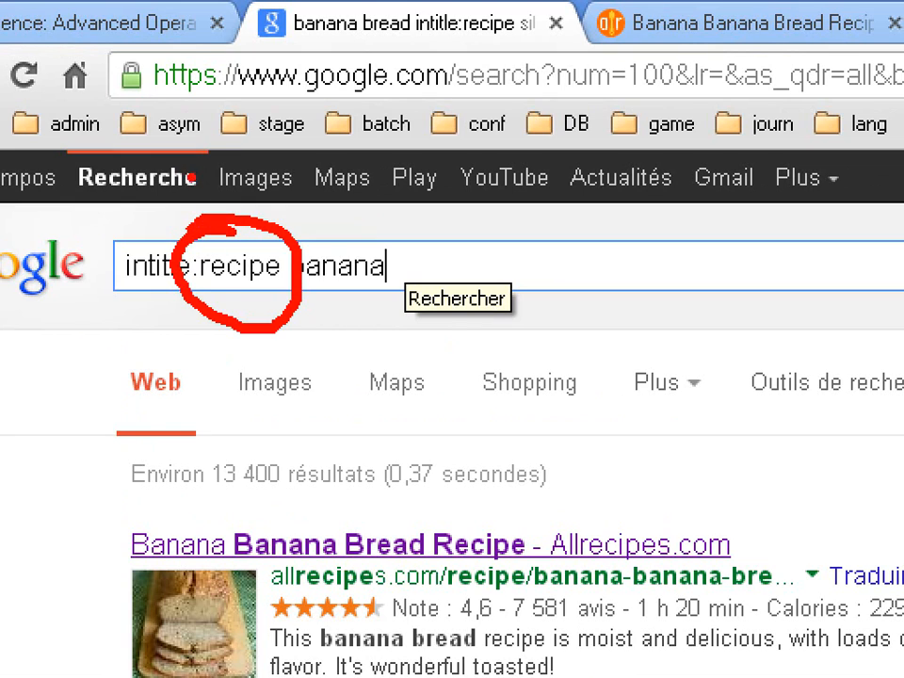
mouse_move(75, 382)
mouse_down()
mouse_move(119, 299)
mouse_move(140, 312)
mouse_up()
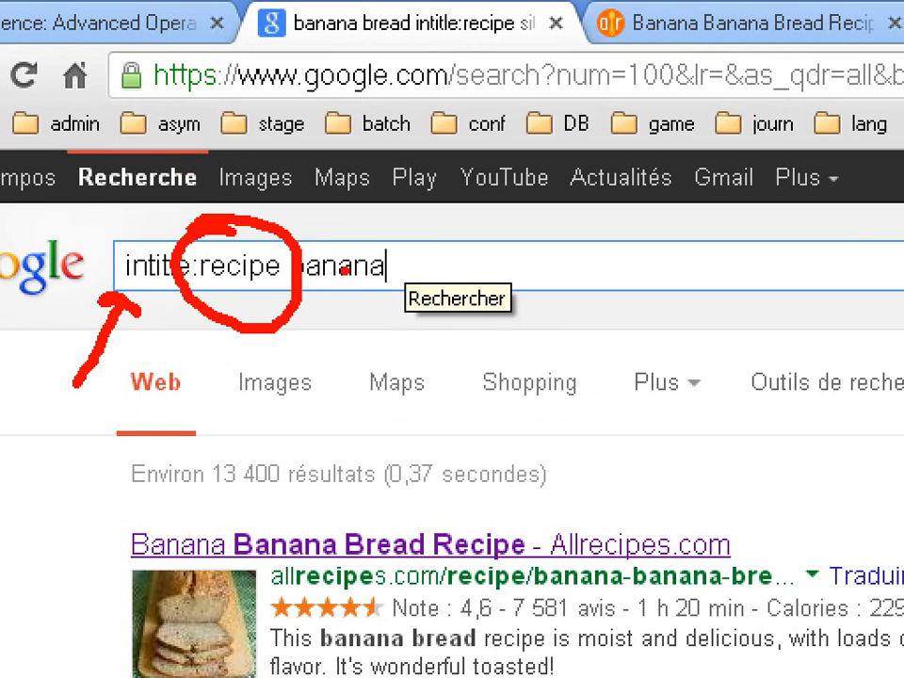
key(Escape)
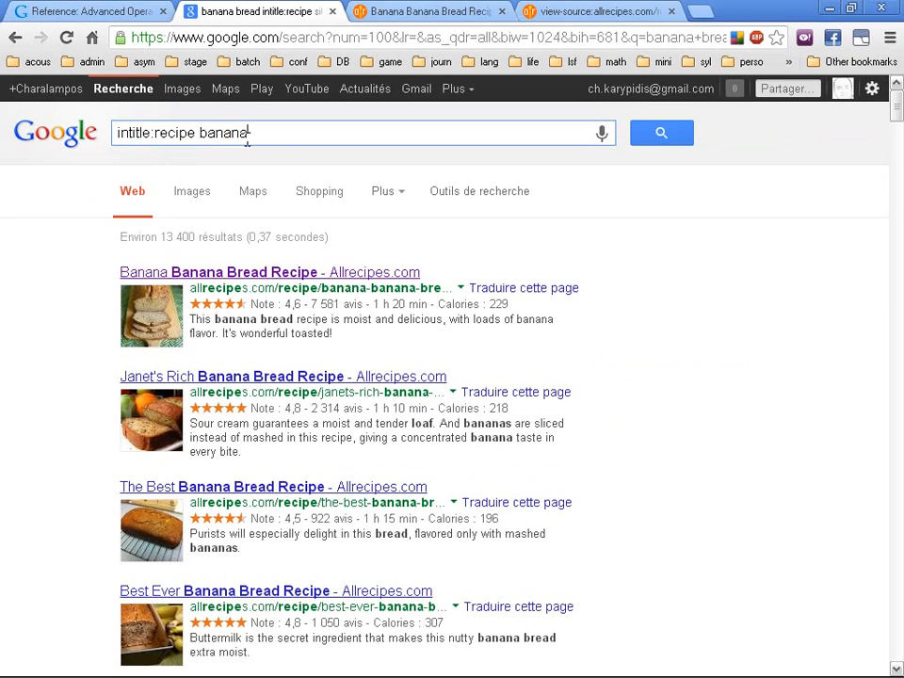
- Move the intitle: operator from recipe to banana so the query reads recipe intitle:banana
drag(156, 133, 111, 140)
key(ctrl+c)
key(BackSpace)
click(161, 133)
key(ctrl+z)
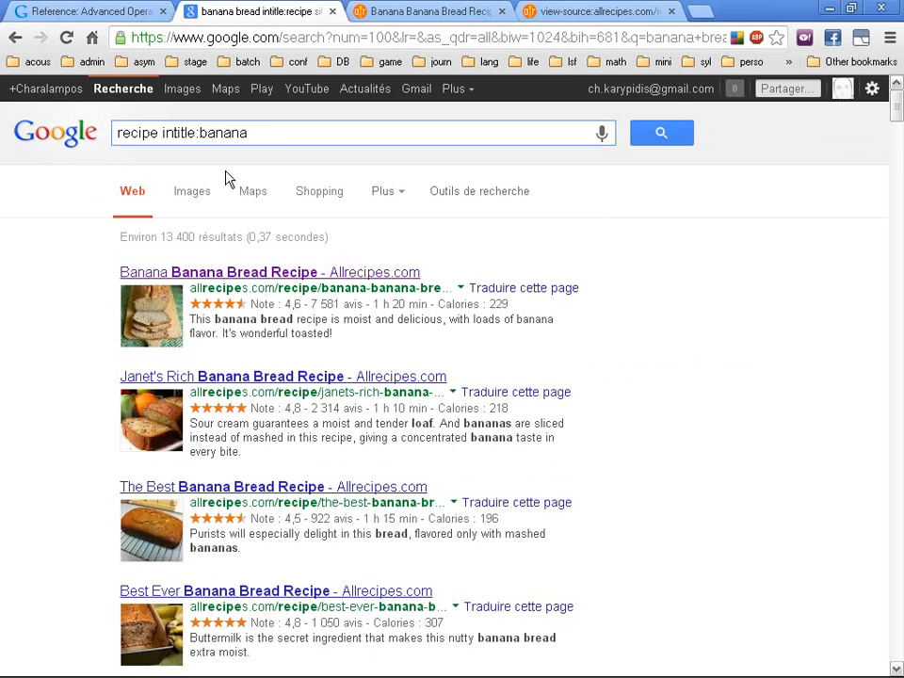
- Put intitle: in front of recipe as well, and add intitle:bread and intitle:cinnamon to the end of the query
key(Home)
key(ctrl+v)
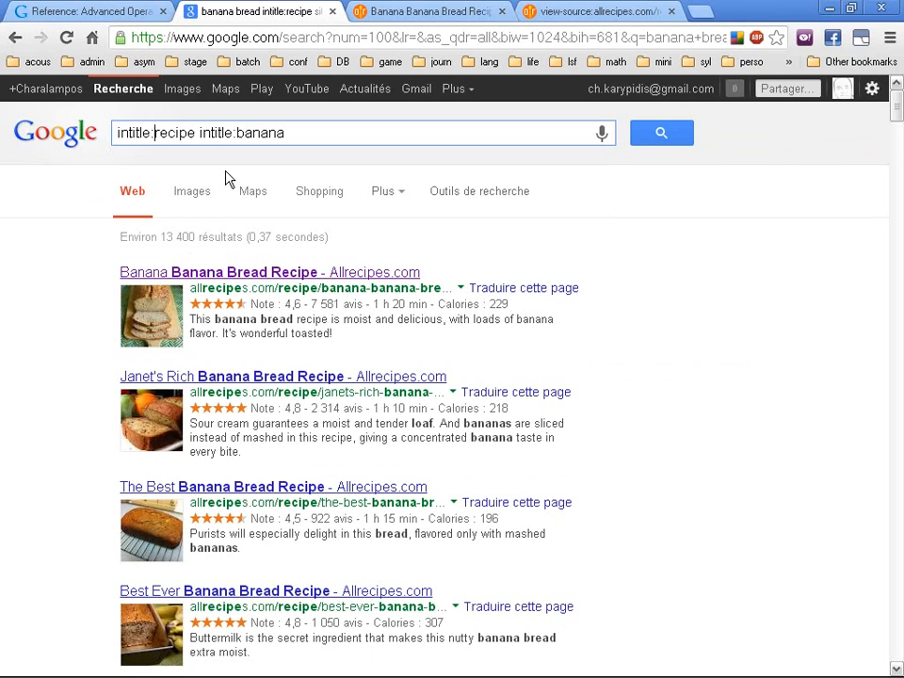
key(End)
key(ctrl+v)
text(bread)
key(ctrl+v)
text(cinnamon)
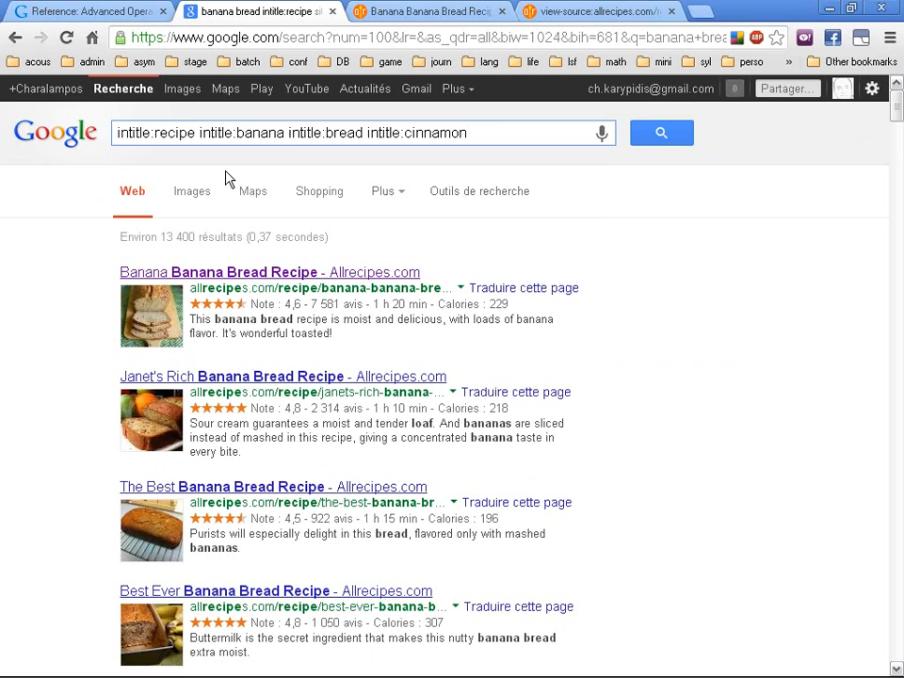
- Change the query's first operator to allintitle: and remove the intitle: prefix from banana
key(Home)
text(all)
key(Right)
key(Right)
key(Right)
key(Right)
key(Right)
key(Right)
key(Right)
key(Right)
key(Right)
key(Right)
key(Right)
key(Right)
key(Right)
key(Right)
key(Right)
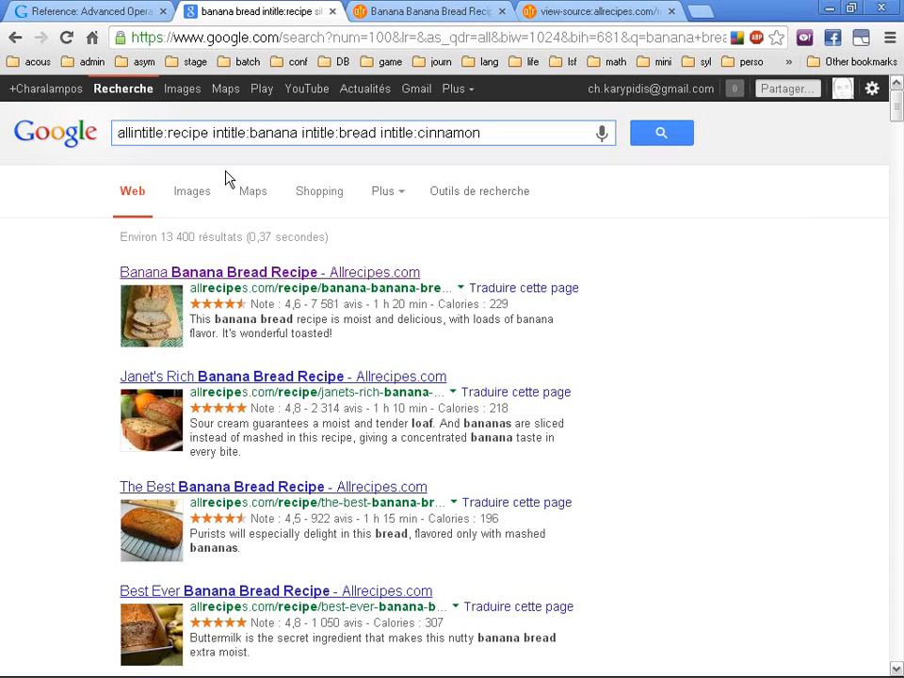
key(Delete)
key(Delete)
key(Delete)
key(Delete)
key(Delete)
key(Delete)
key(Delete)
key(Delete)
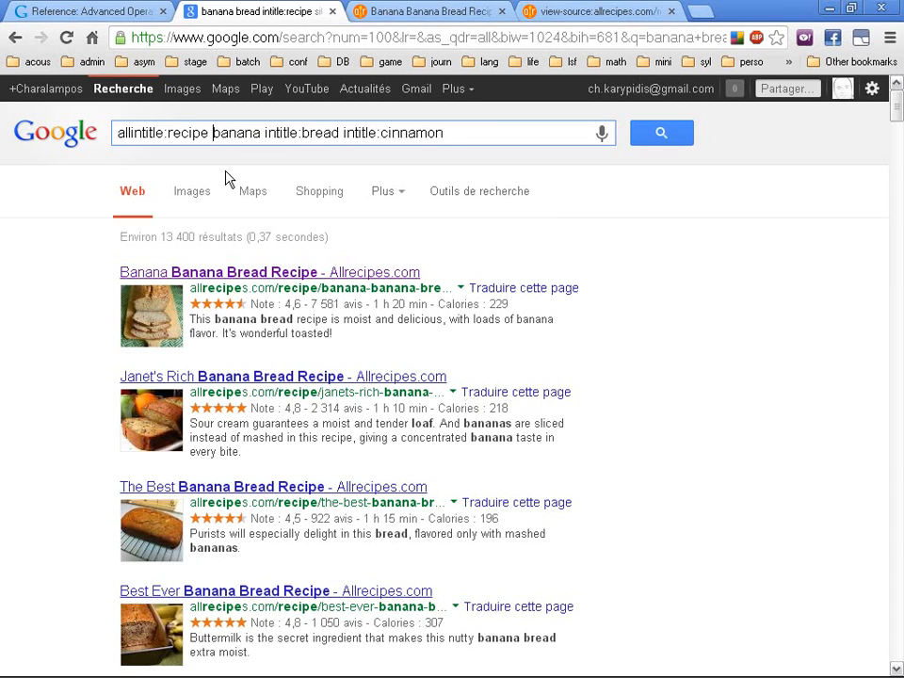
- Remove the intitle: prefixes from bread and cinnamon, and run the search allintitle:recipe banana bread cinnamon
key(Right)
key(Right)
key(Right)
key(Right)
key(Right)
key(Right)
key(Right)
key(Delete)
key(Delete)
key(Delete)
key(Delete)
key(Delete)
key(Delete)
key(Delete)
key(Delete)
key(Right)
key(Right)
key(Right)
key(Right)
key(Right)
key(Right)
key(Delete)
key(Delete)
key(Delete)
key(Delete)
key(Delete)
key(Delete)
key(Delete)
key(Delete)
key(Return)
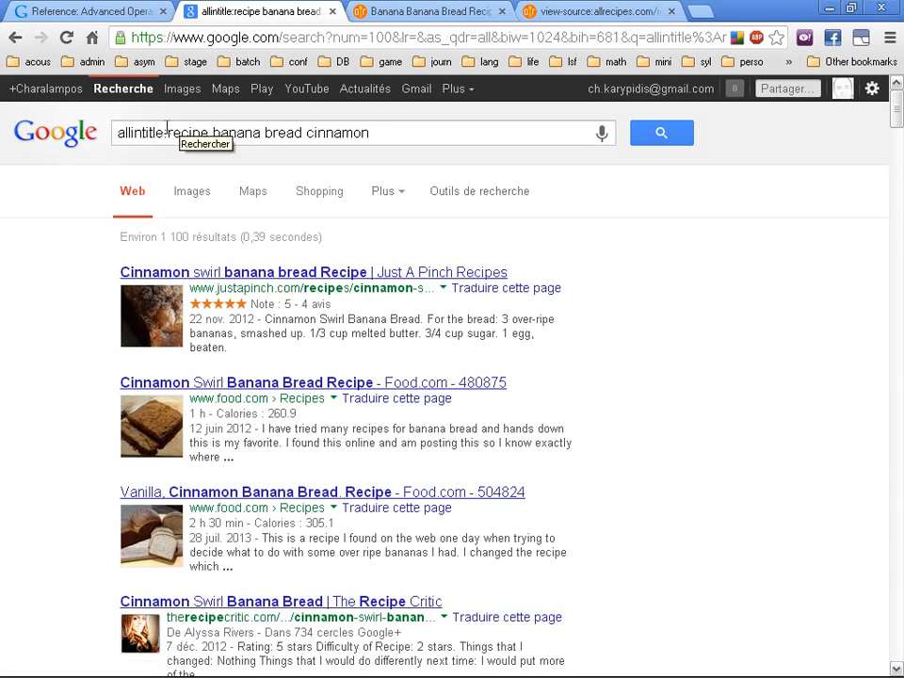
drag(168, 132, 399, 132)
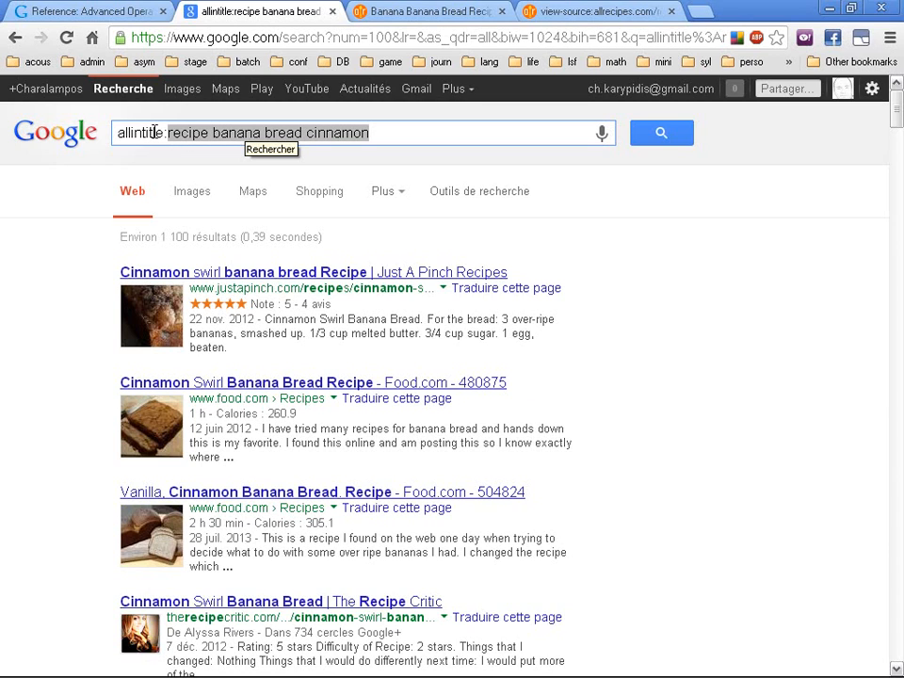
click(56, 213)
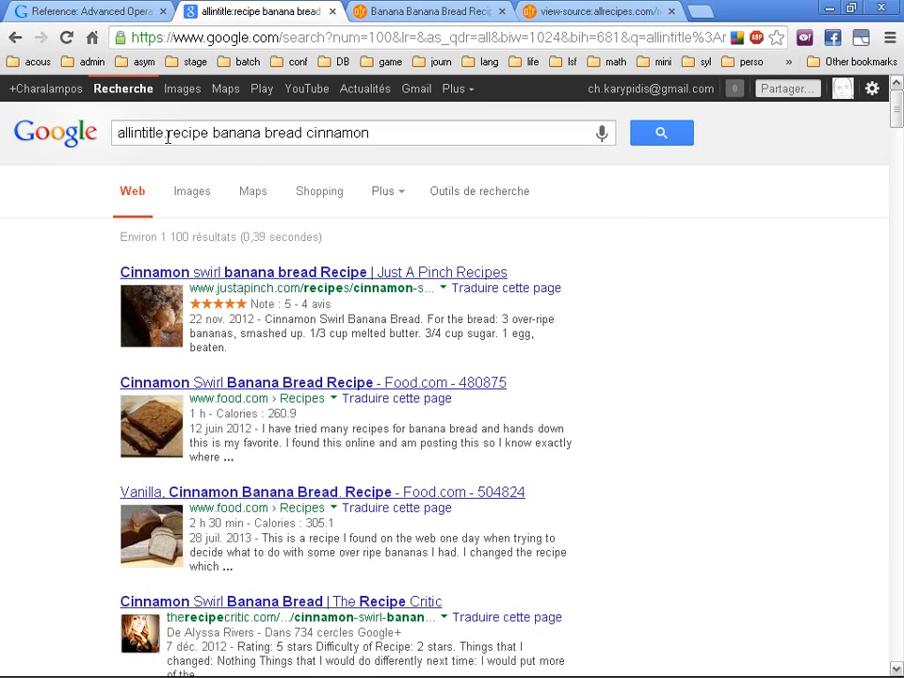
- Change the operator from allintitle: to allinurl: and run the search allinurl:recipe banana bread cinnamon
drag(163, 133, 141, 132)
text(url)
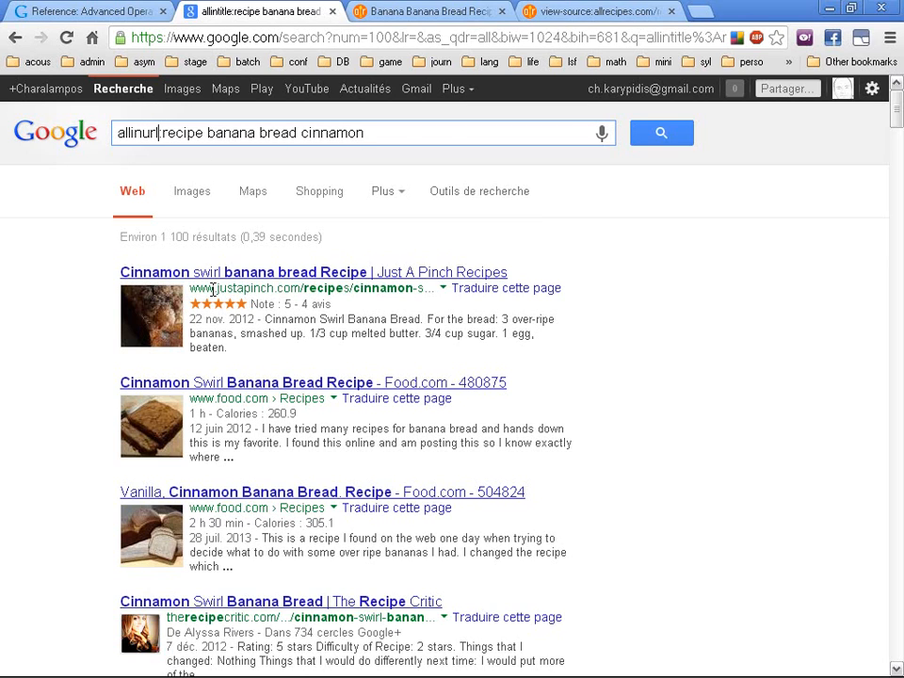
key(shift+End)
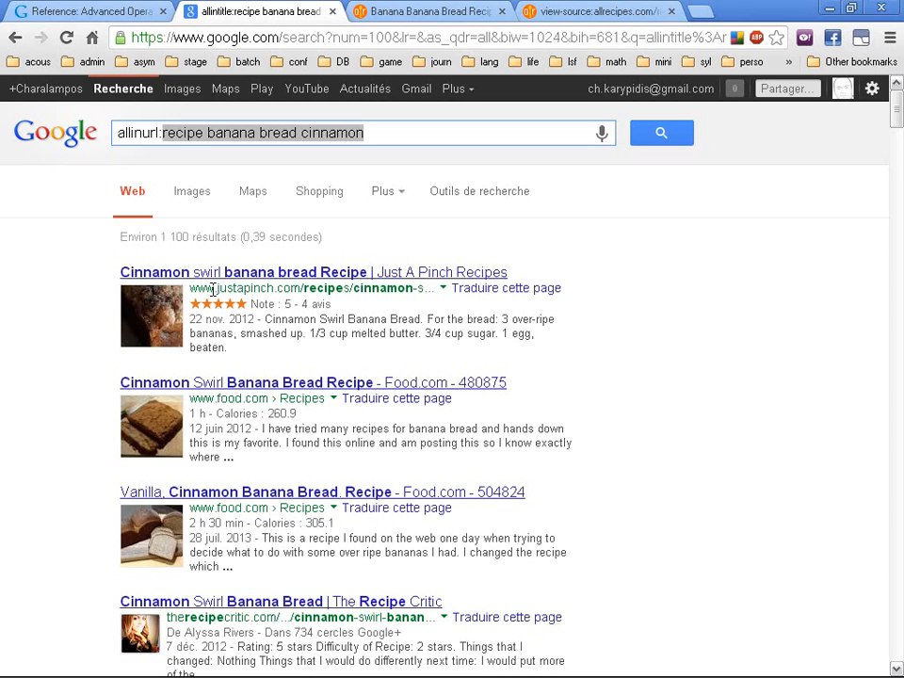
key(End)
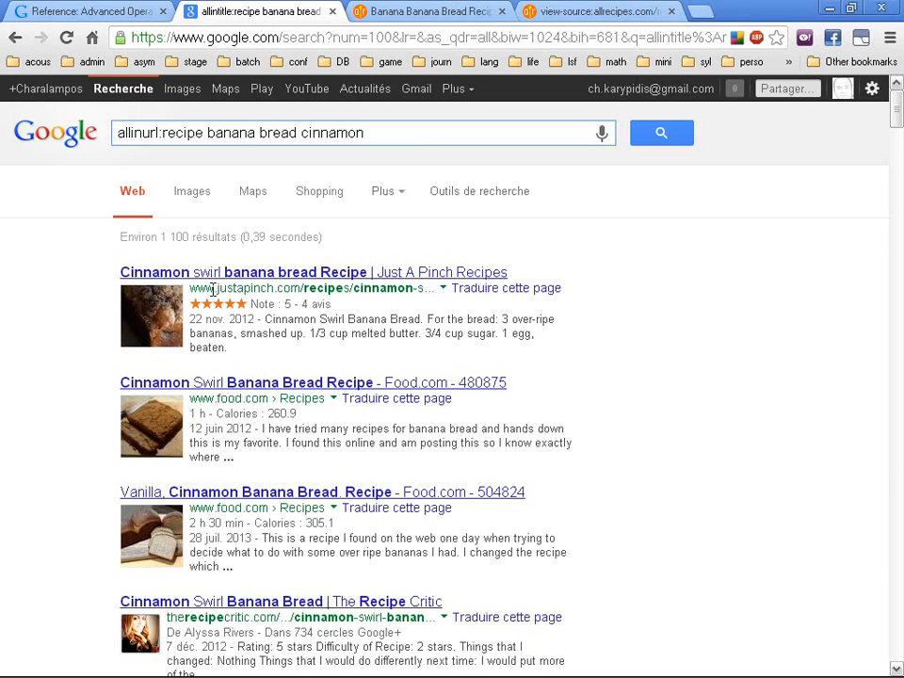
key(Return)
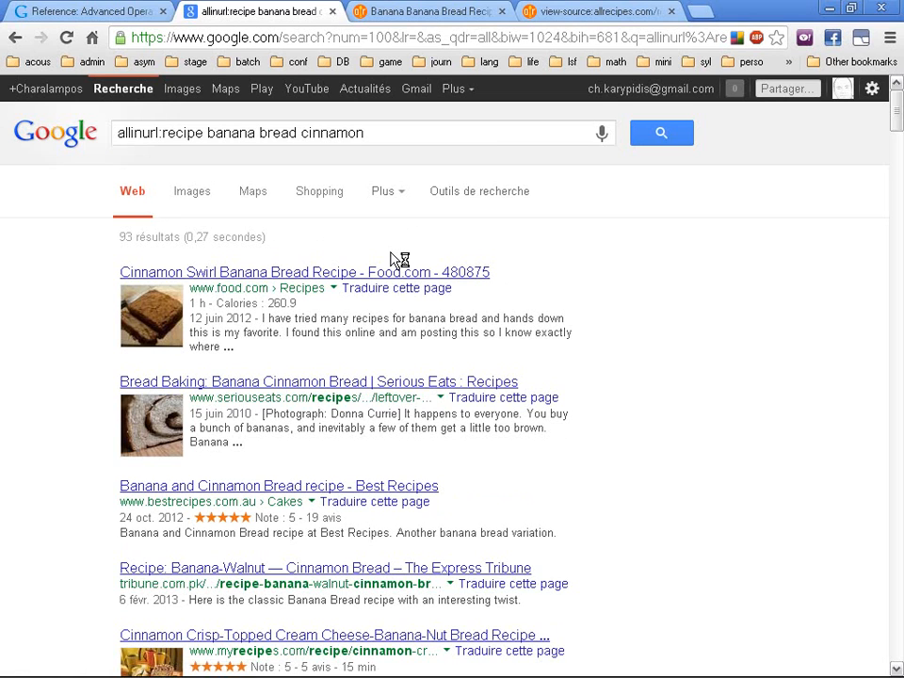
- Open the Cinnamon Crisp-Topped Cream Cheese-Banana-Nut Bread result in a new tab and check its URL for the query words before returning to the results
scroll(378, 336, down, 4)
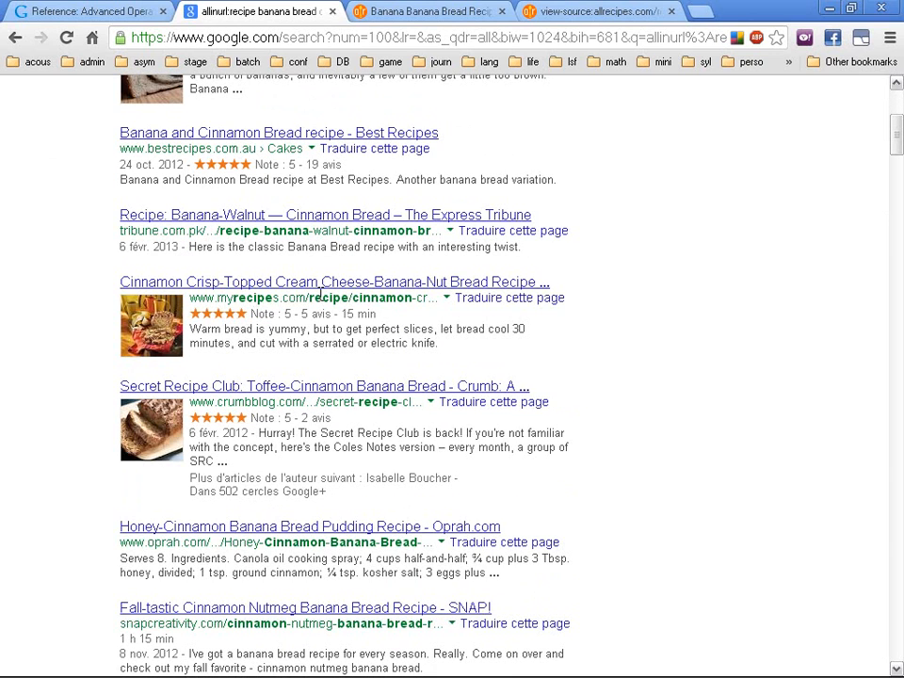
middle_click(410, 285)
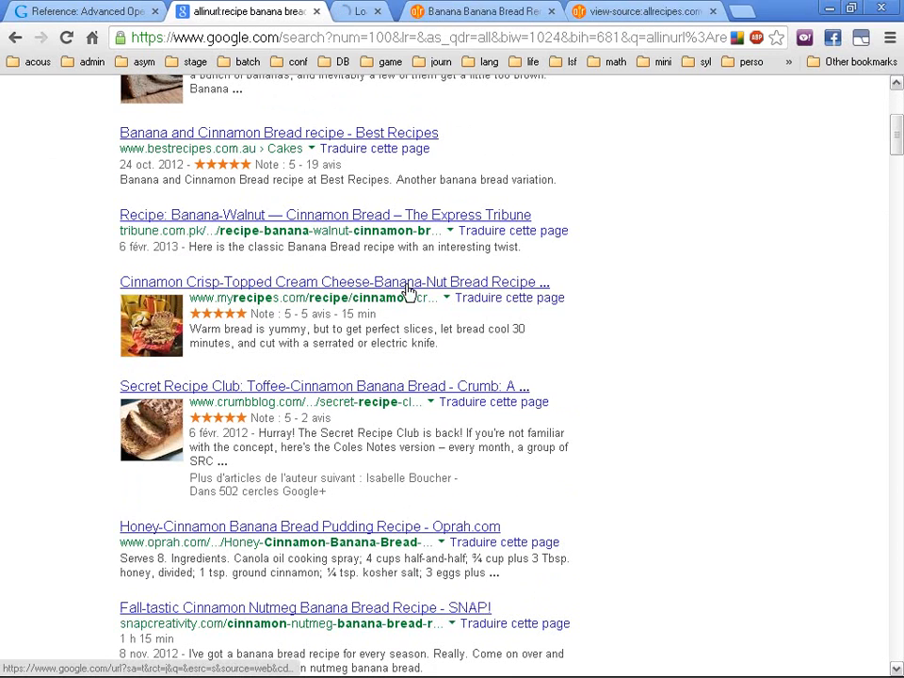
click(390, 10)
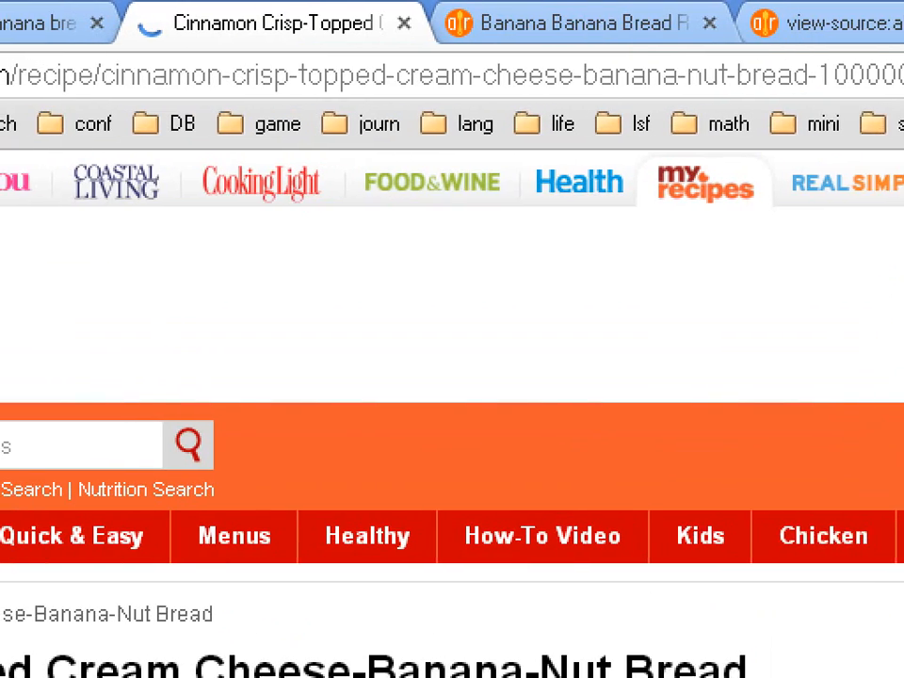
drag(626, 105, 643, 178)
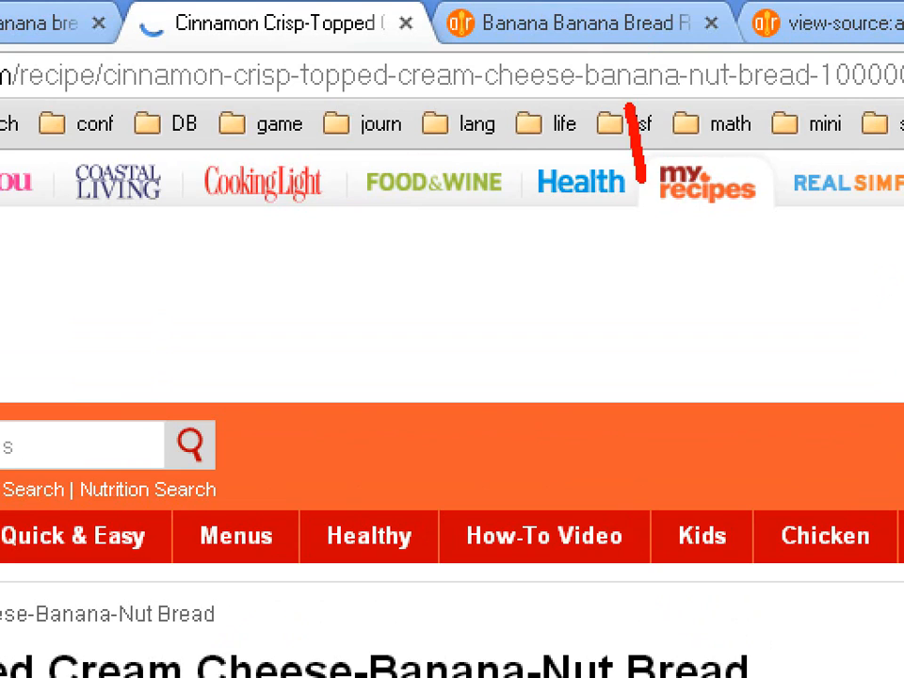
drag(773, 102, 787, 183)
drag(161, 94, 157, 174)
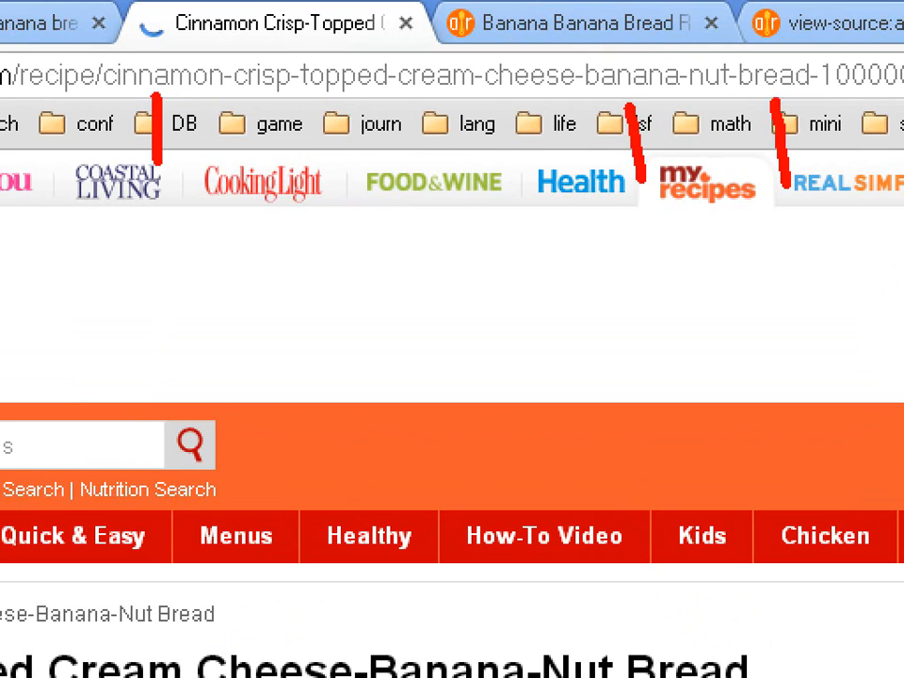
drag(48, 99, 61, 179)
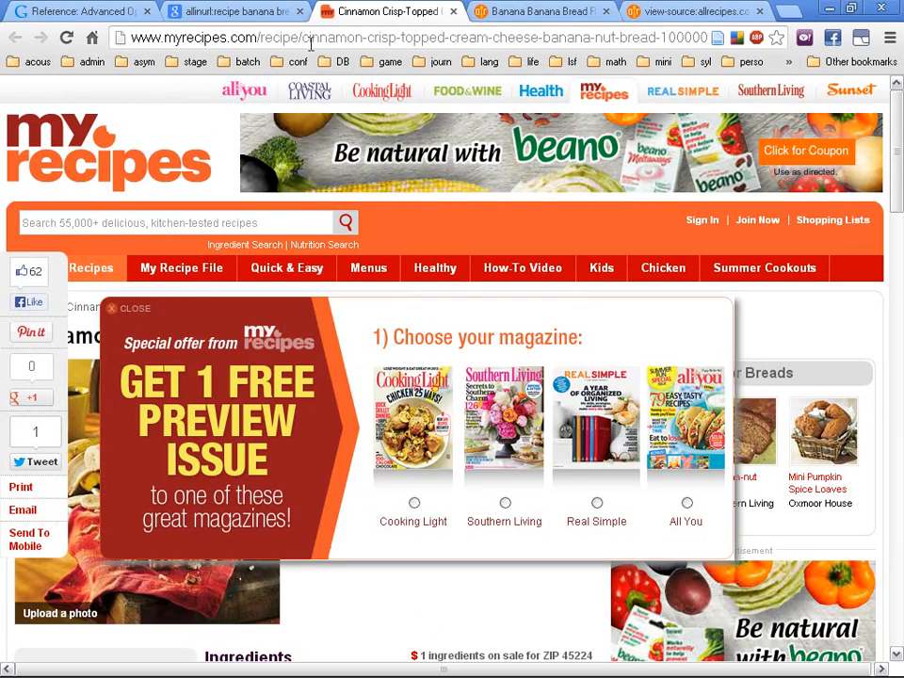
click(263, 12)
scroll(322, 236, up, 5)
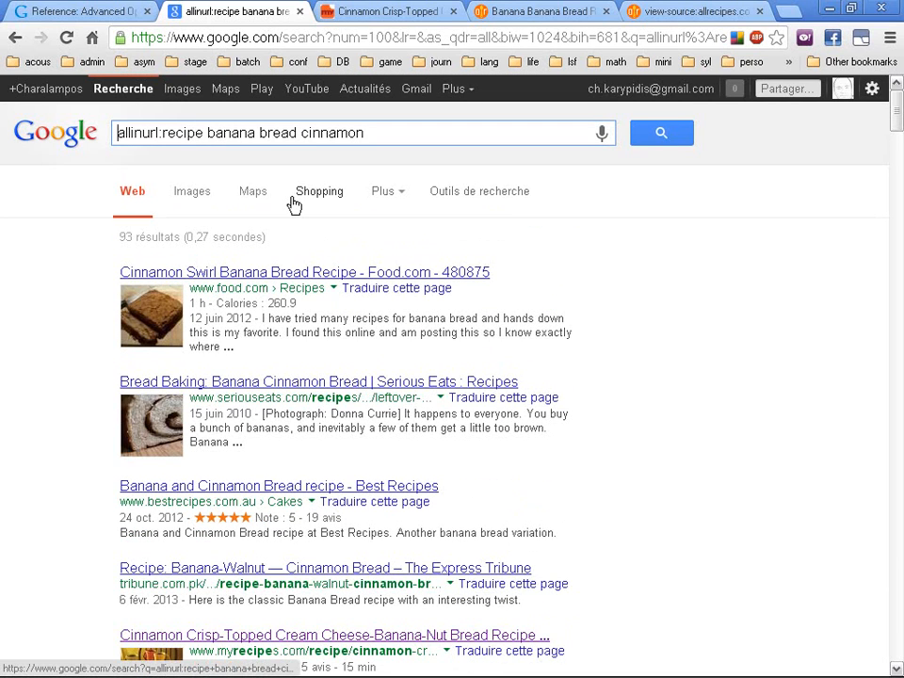
- Shorten the query's allinurl: operator to inurl:
key(Delete)
key(Delete)
key(Delete)
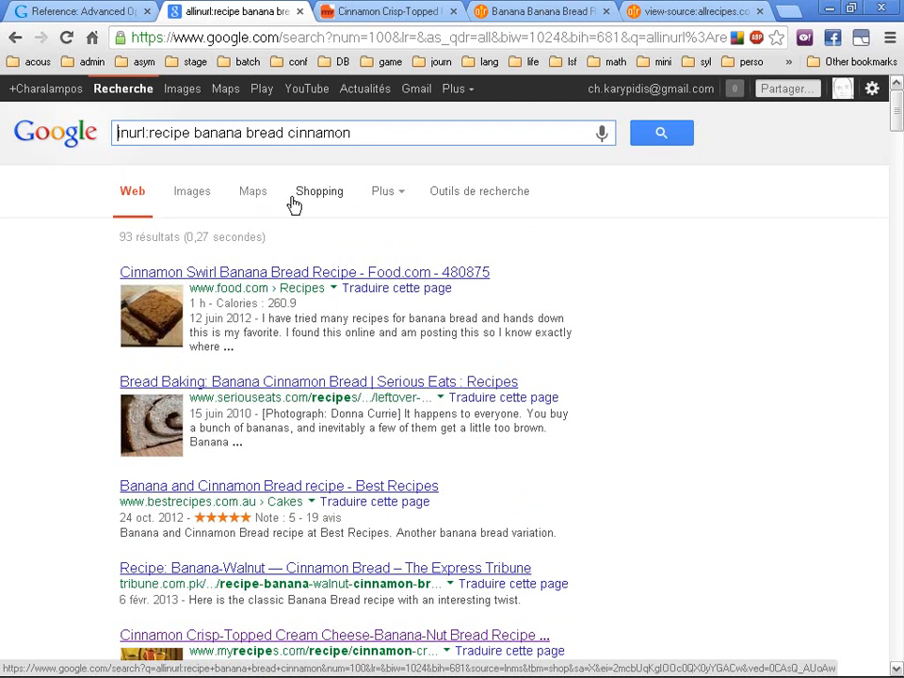
- Highlight the inurl: operator, the word recipe and the remaining query words to distinguish which term the operator applies to
key(Home)
key(shift+Right)
key(shift+Right)
key(shift+Right)
key(shift+Right)
key(shift+Right)
key(Right)
key(Right)
key(shift+Right)
key(shift+Right)
key(shift+Right)
key(shift+Right)
key(shift+Right)
key(shift+Right)
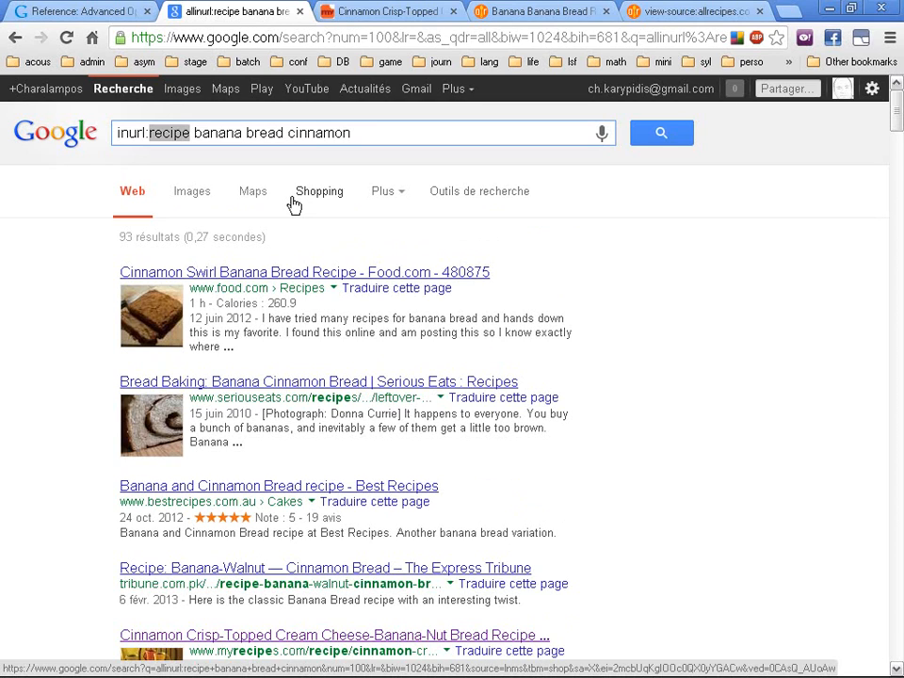
click(357, 132)
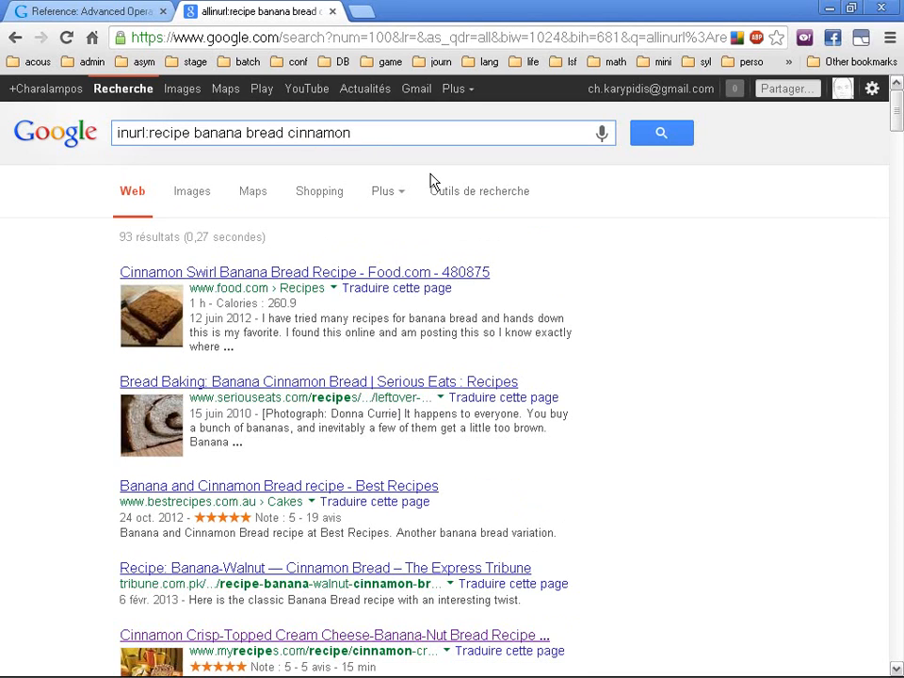
key(shift+Right)
key(shift+Right)
key(shift+Right)
key(shift+Right)
key(shift+Right)
key(shift+Right)
key(shift+Right)
key(shift+Right)
key(shift+Right)
key(shift+Right)
key(shift+Right)
key(shift+Right)
- Remove the inurl: prefix from the query, leaving recipe banana bread cinnamon
key(Home)
key(shift+Right)
key(shift+Right)
key(shift+Right)
key(shift+Right)
key(shift+Right)
key(shift+Right)
key(Delete)
key(End)
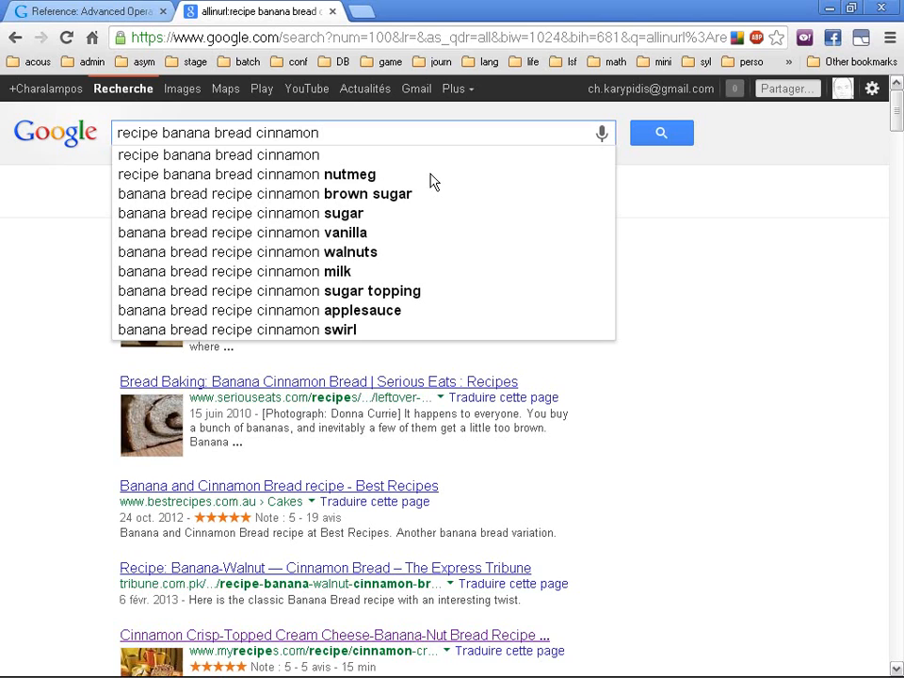
- Append filetype:pdf to the query and run the search recipe banana bread cinnamon filetype:pdf
text(filety)
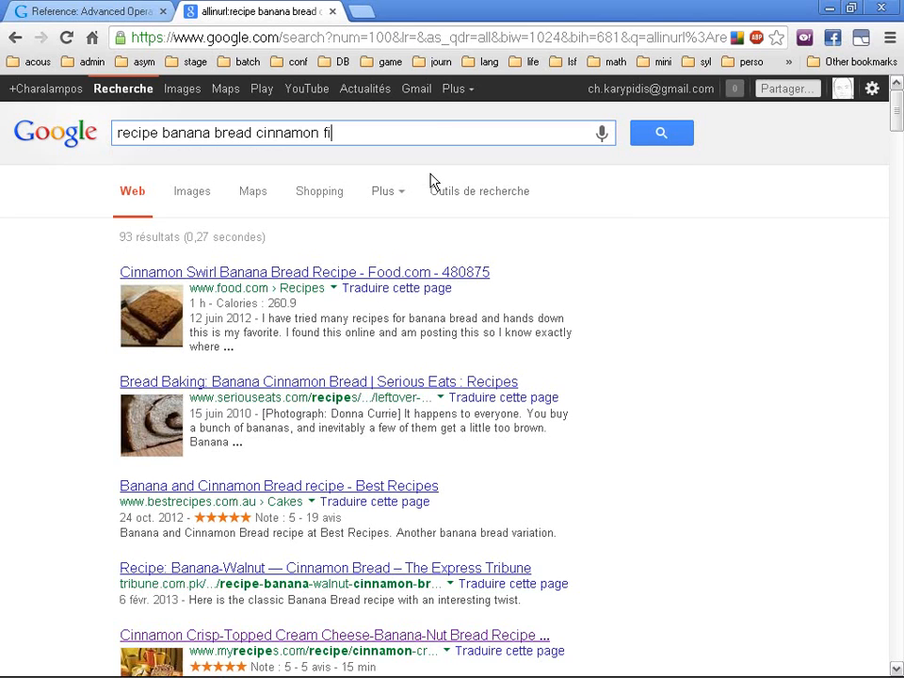
text(pe:pdf)
key(Return)
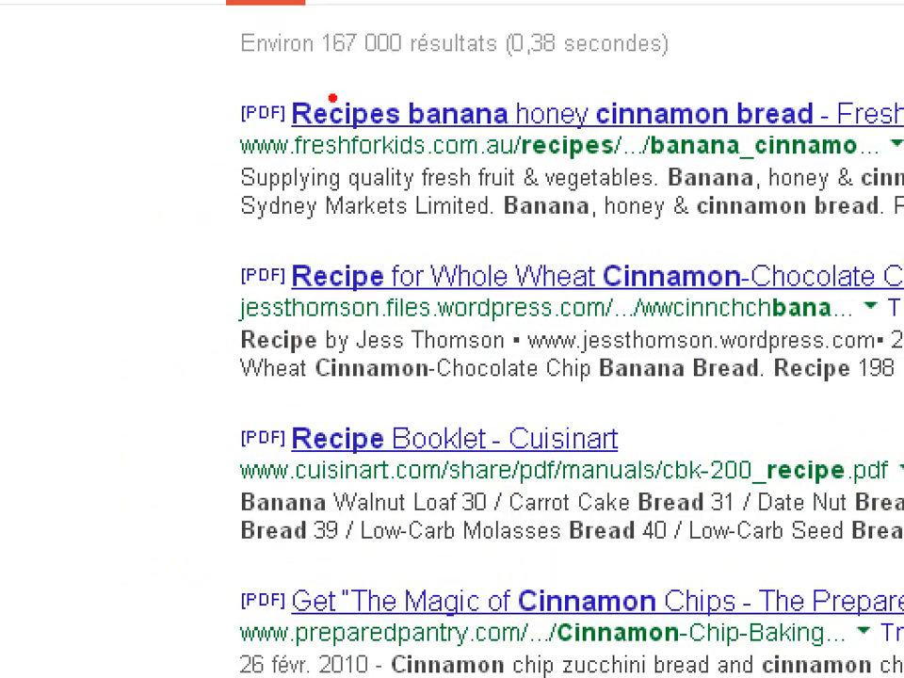
- Circle the PDF labels in front of the first search results
mouse_move(165, 255)
mouse_down()
mouse_move(80, 291)
mouse_move(141, 247)
mouse_up()
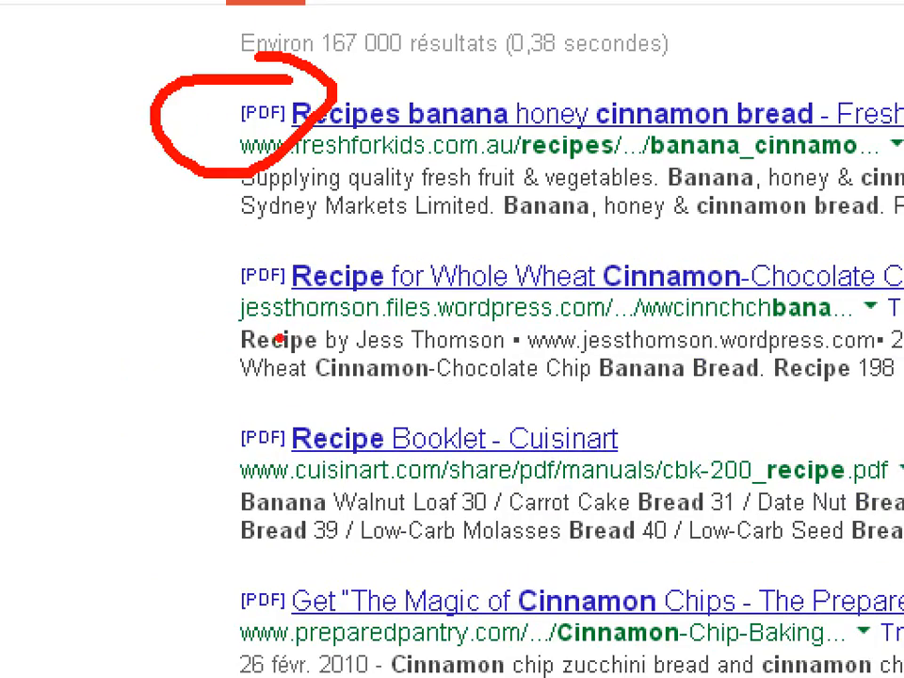
drag(247, 218, 241, 226)
mouse_move(243, 377)
mouse_down()
mouse_move(282, 489)
mouse_move(221, 391)
mouse_up()
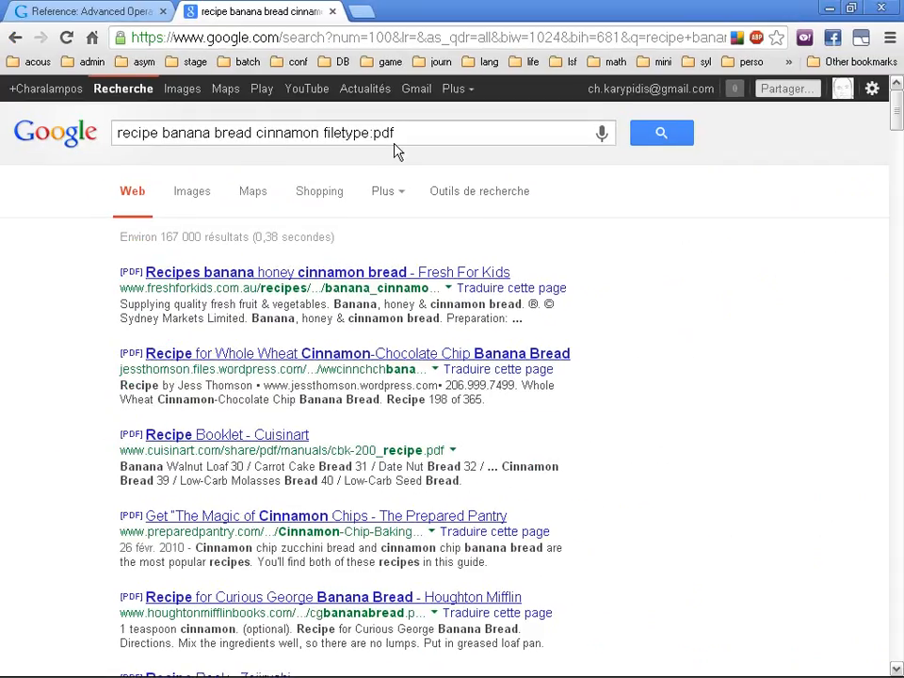
- Change the filetype: value to odt and run the search again
double_click(430, 133)
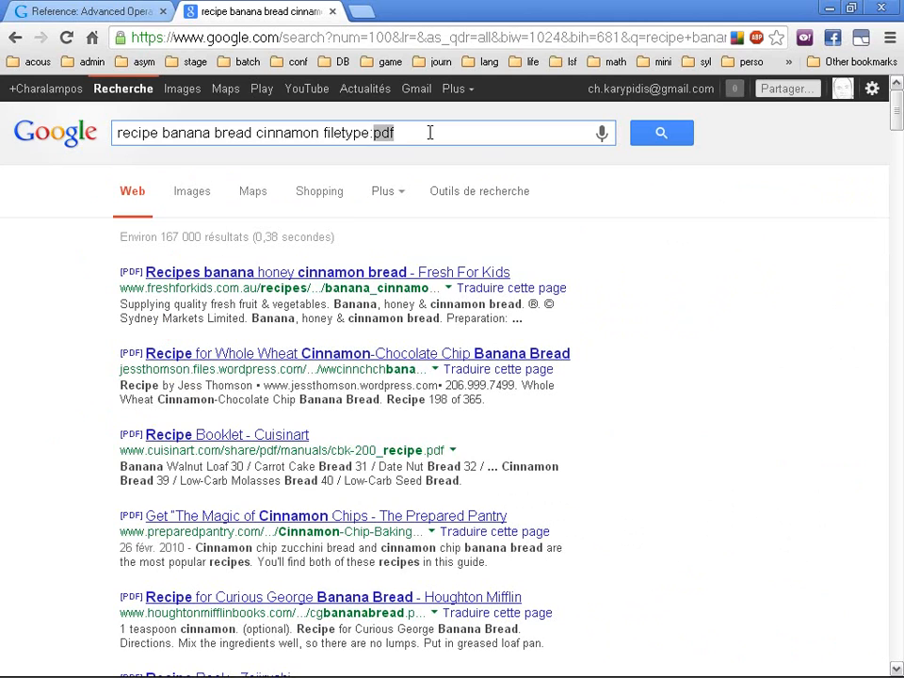
text(odt)
key(Return)
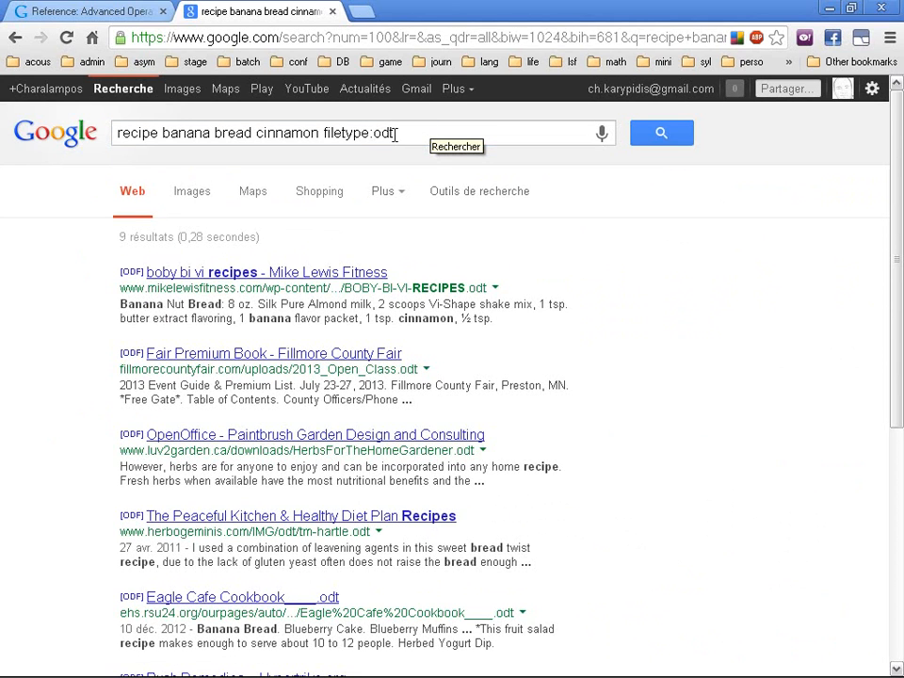
- Change the filetype: value to odp and rerun the banana bread search
click(394, 134)
key(BackSpace)
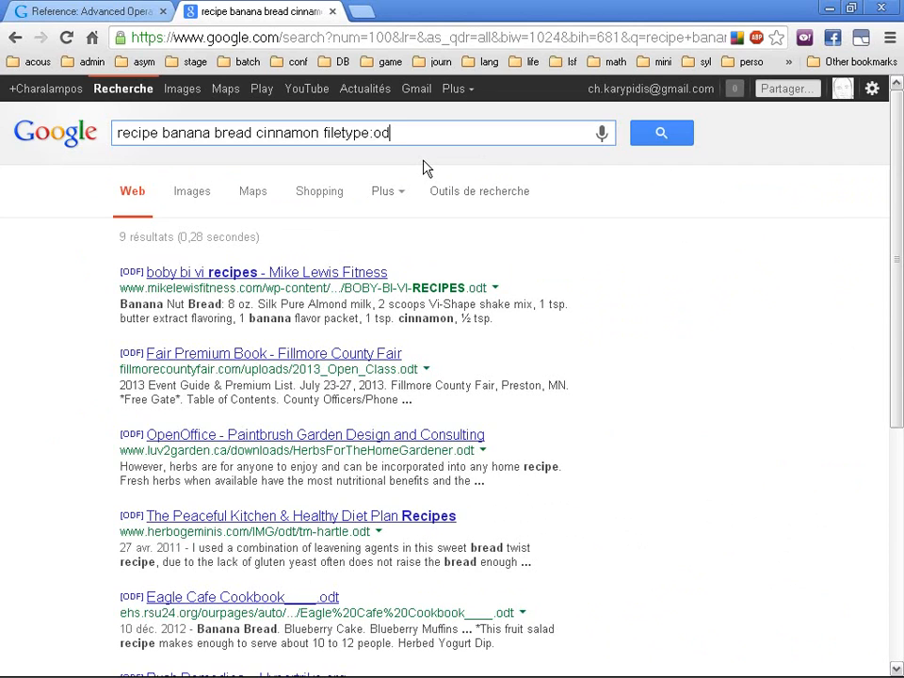
text(p)
key(Return)
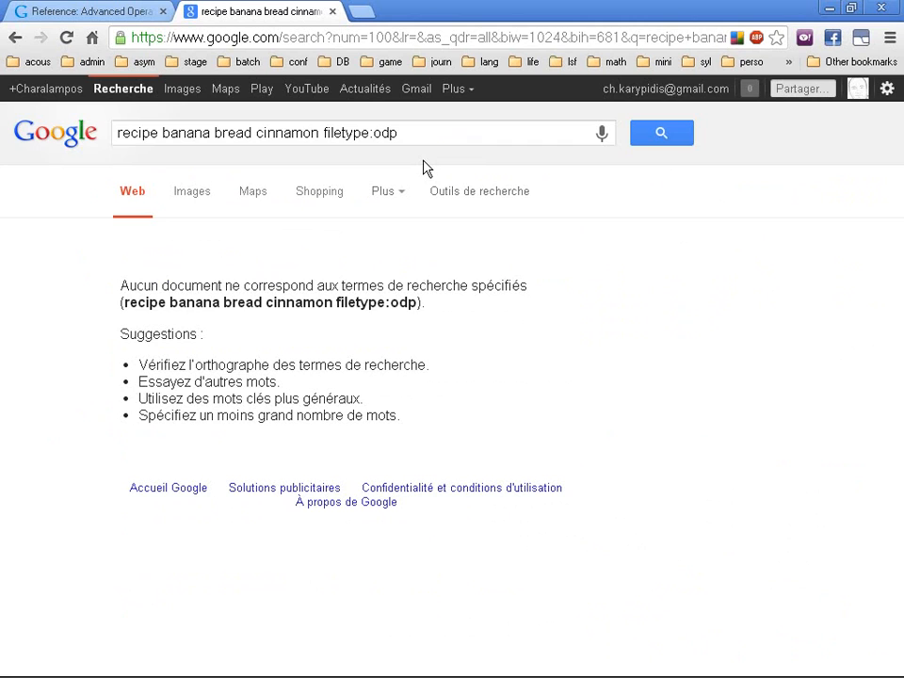
- Replace the filetype: value with ppt, run the search, and highlight the filetype:ppt term in the query
triple_click(432, 142)
key(End)
key(BackSpace)
key(BackSpace)
key(BackSpace)
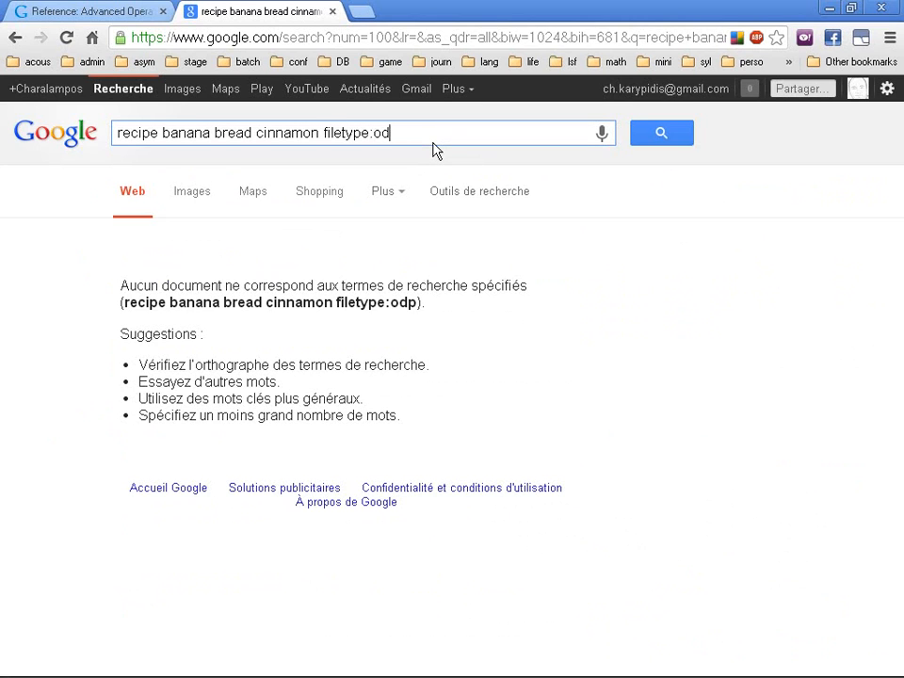
text(ppt)
key(Return)
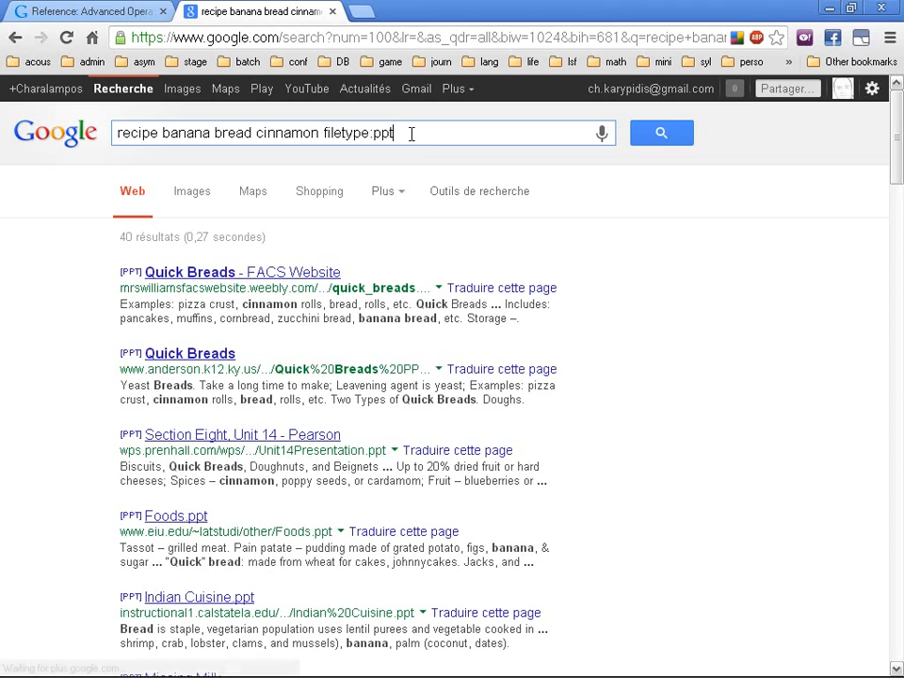
double_click(355, 133)
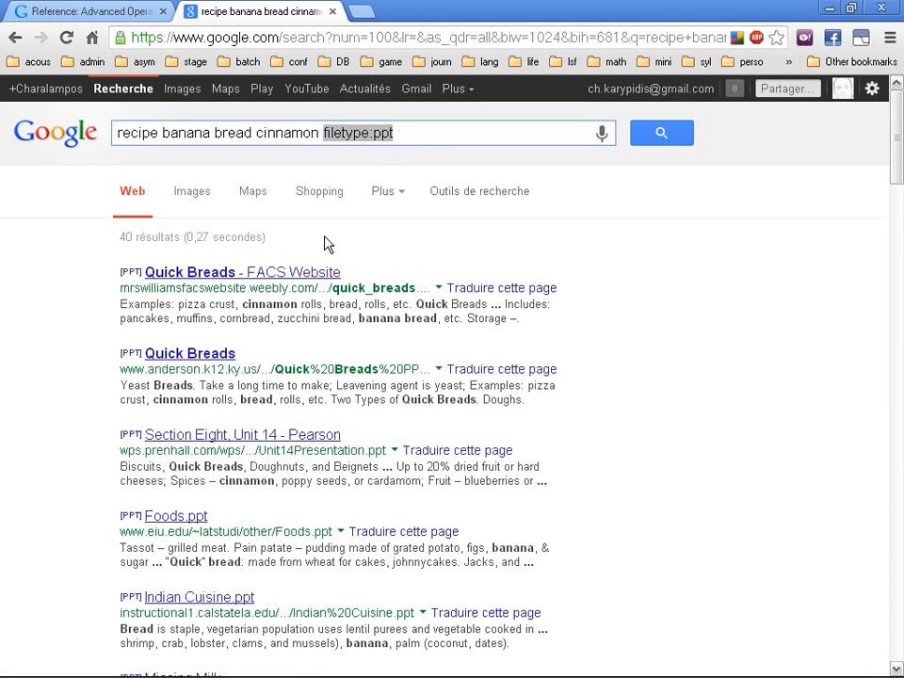
- Replace the whole query with allrecipes.com
drag(421, 134, 115, 133)
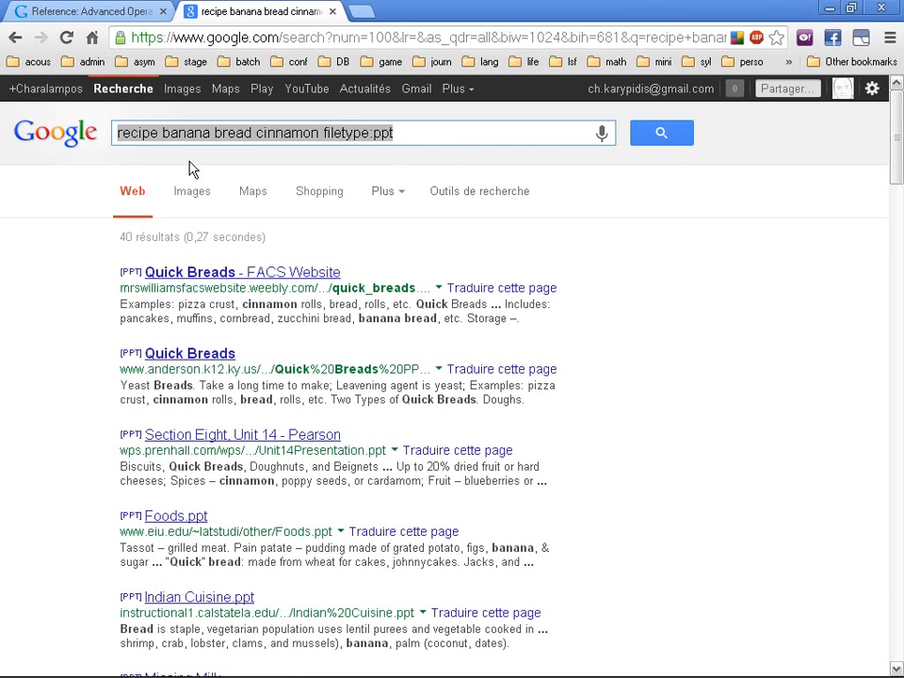
text(allrecepes)
key(BackSpace)
key(BackSpace)
key(BackSpace)
key(BackSpace)
text(ipes)
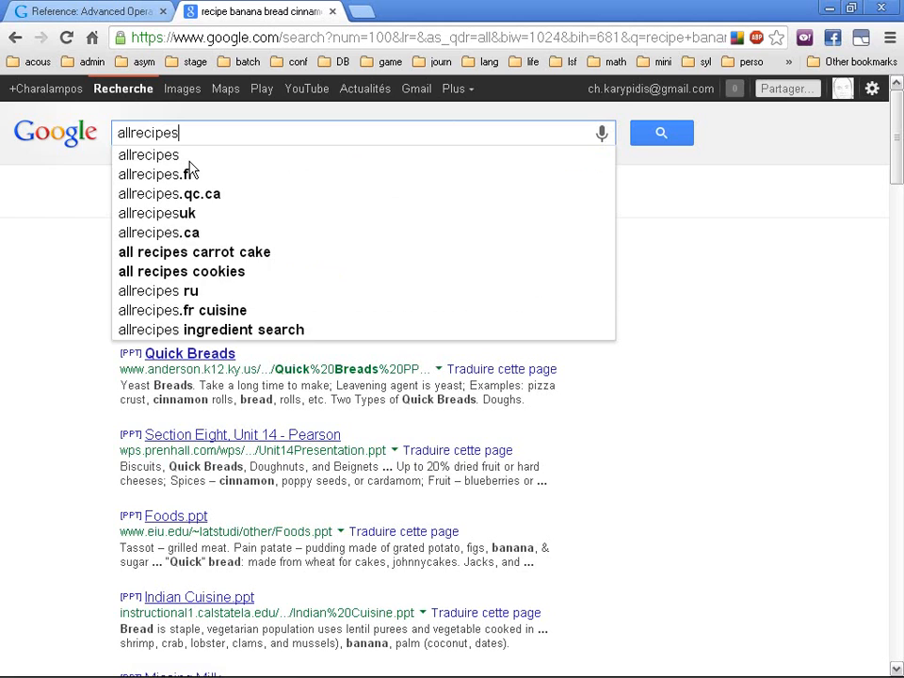
text(.com)
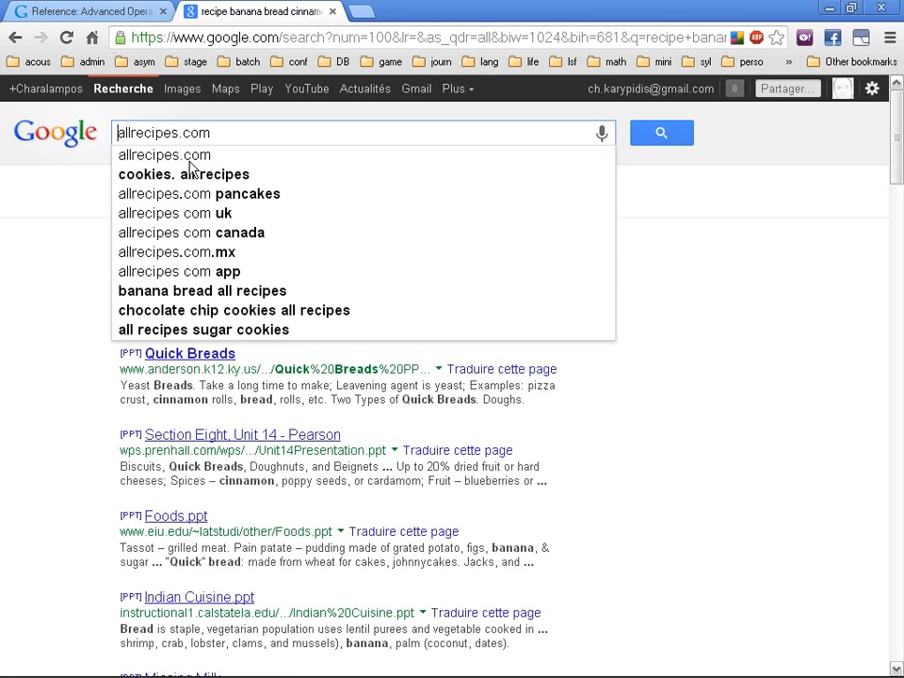
- Prefix the site address with info: and run the search info:allrecipes.com
key(Home)
text(info)
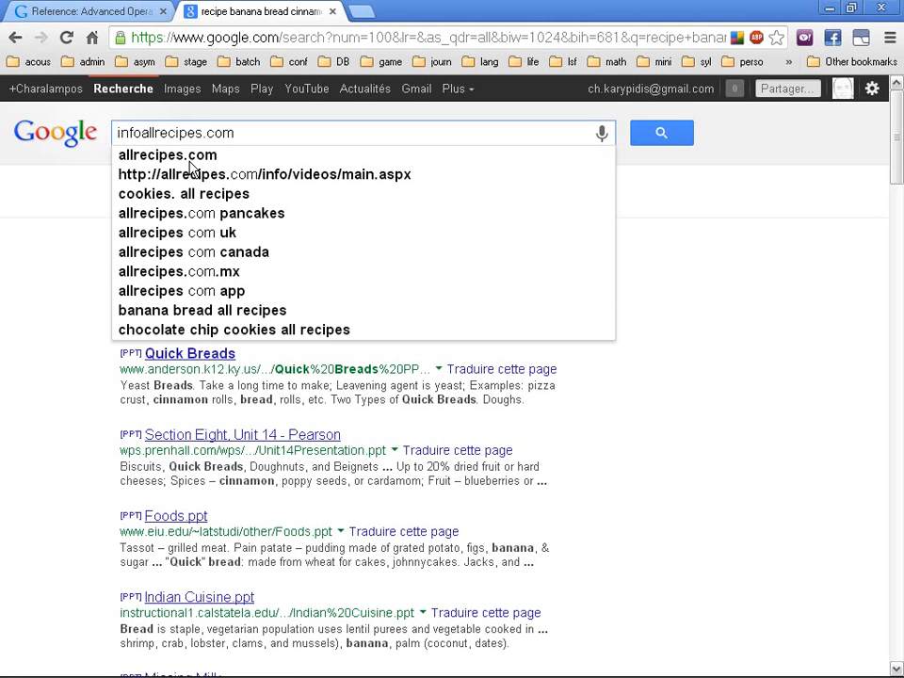
text(:)
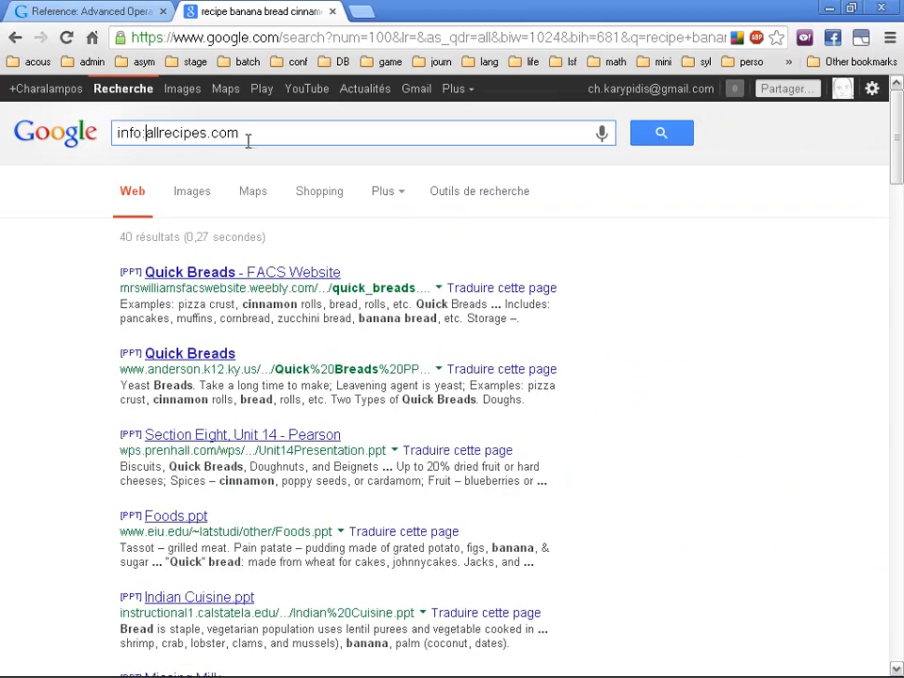
click(490, 257)
key(Return)
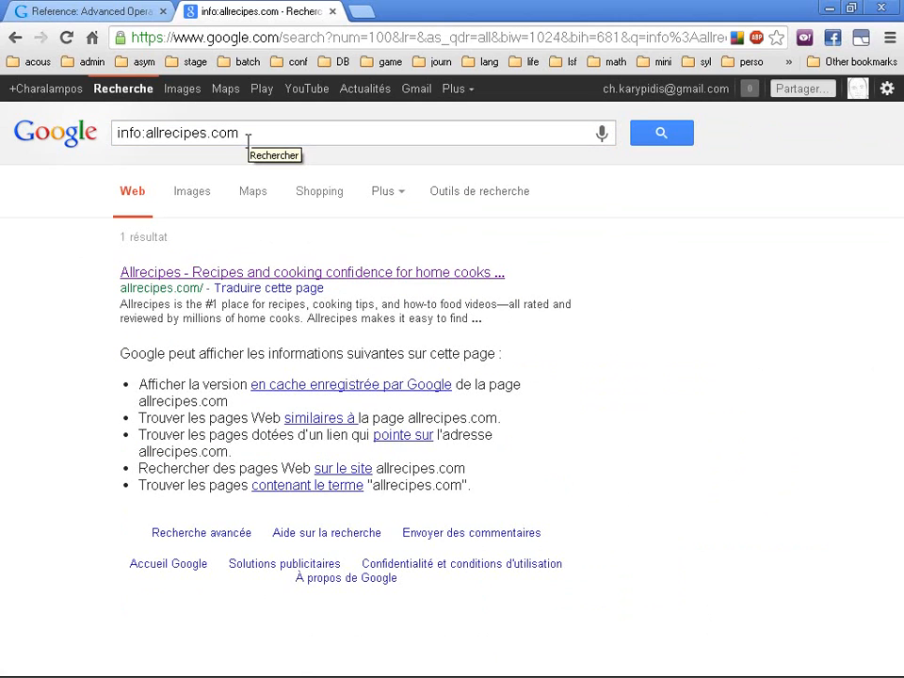
- Highlight allrecipes.com in the query and compare it with the address shown under the result
drag(146, 132, 269, 132)
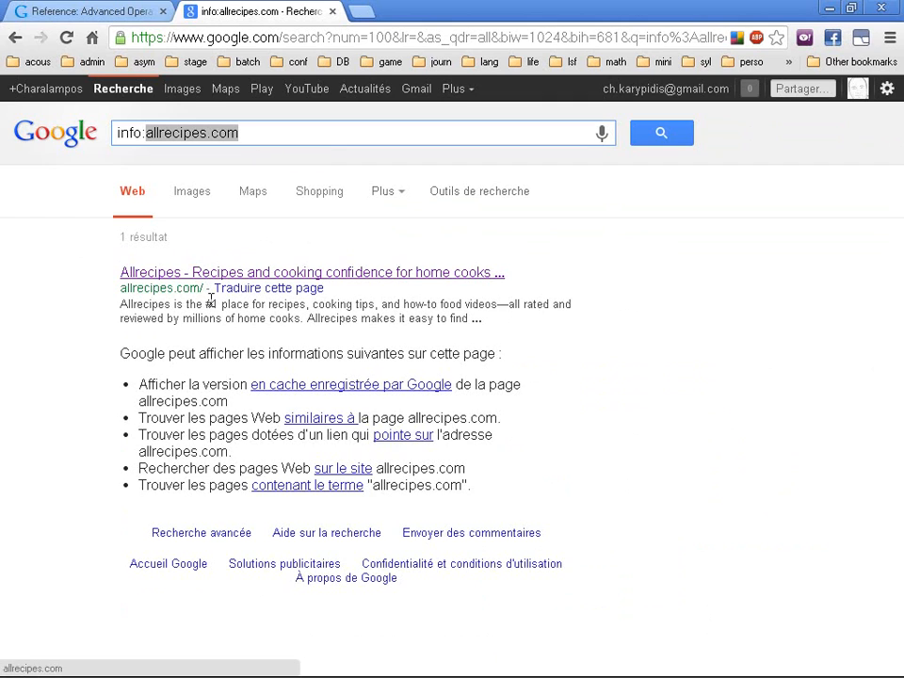
drag(120, 287, 201, 286)
click(171, 304)
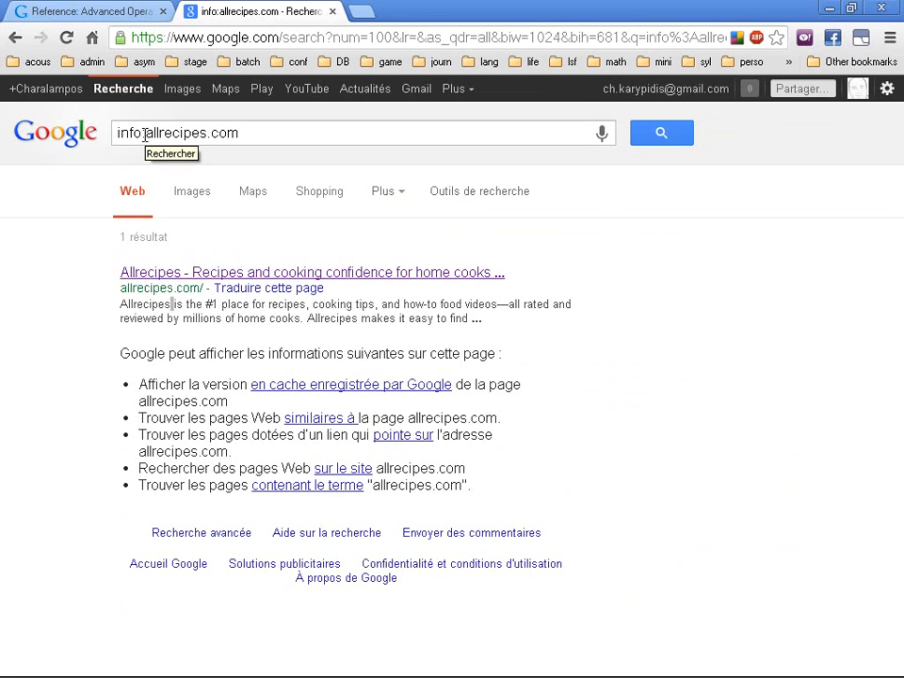
- Remove the info: prefix and run a plain search for allrecipes.com
drag(116, 133, 145, 133)
key(BackSpace)
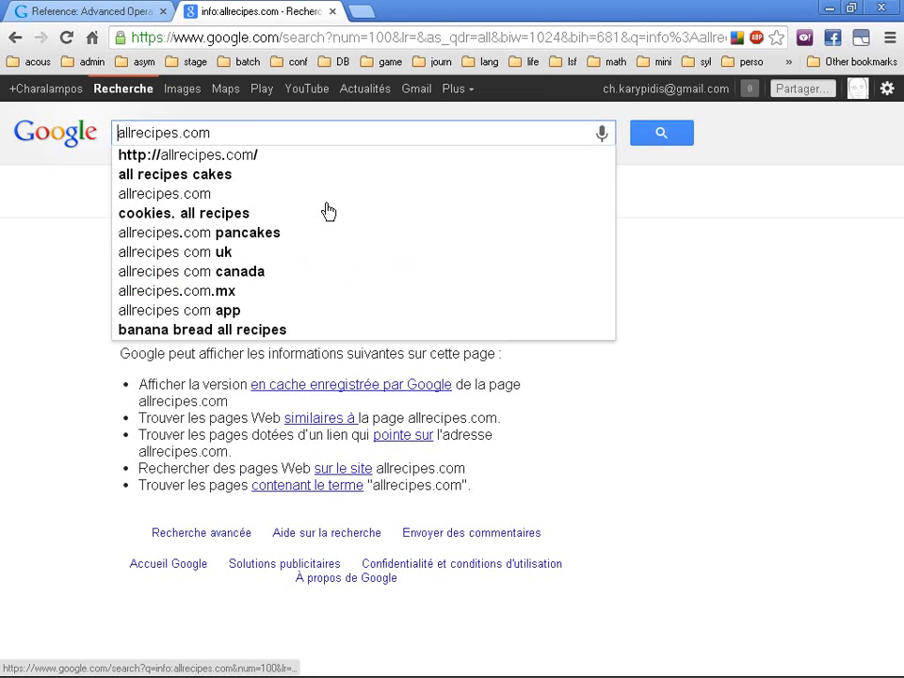
click(661, 137)
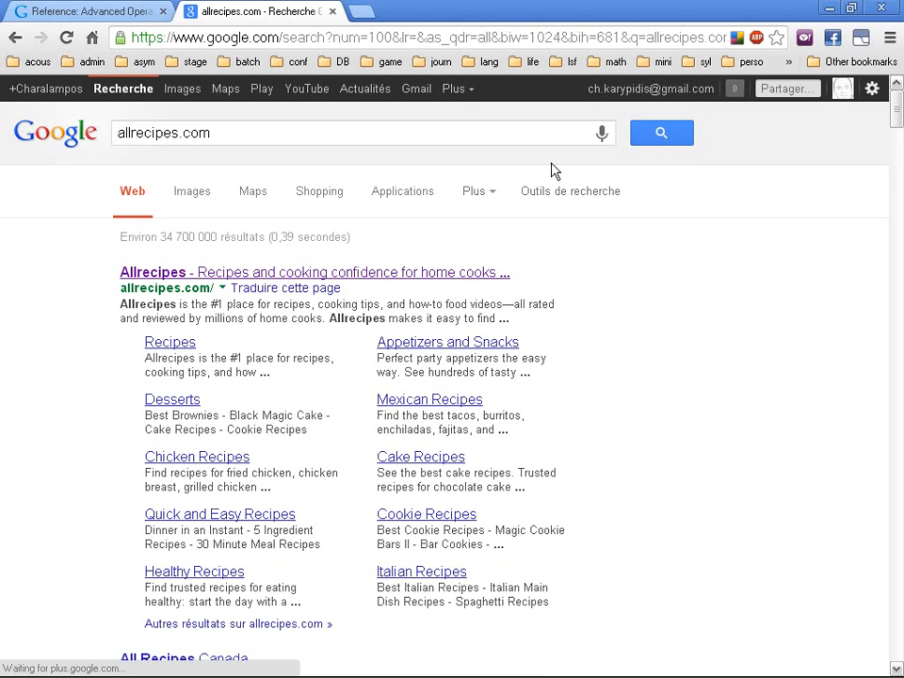
- Look through the plain allrecipes.com results and highlight the main Allrecipes entry for comparison with the info: search
scroll(38, 320, down, 5)
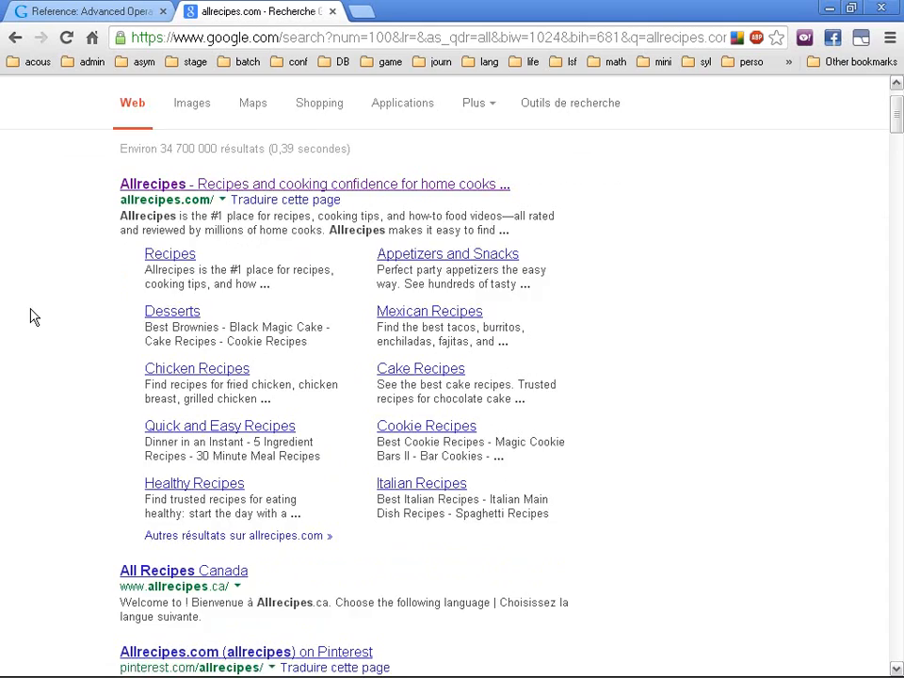
scroll(41, 320, up, 1)
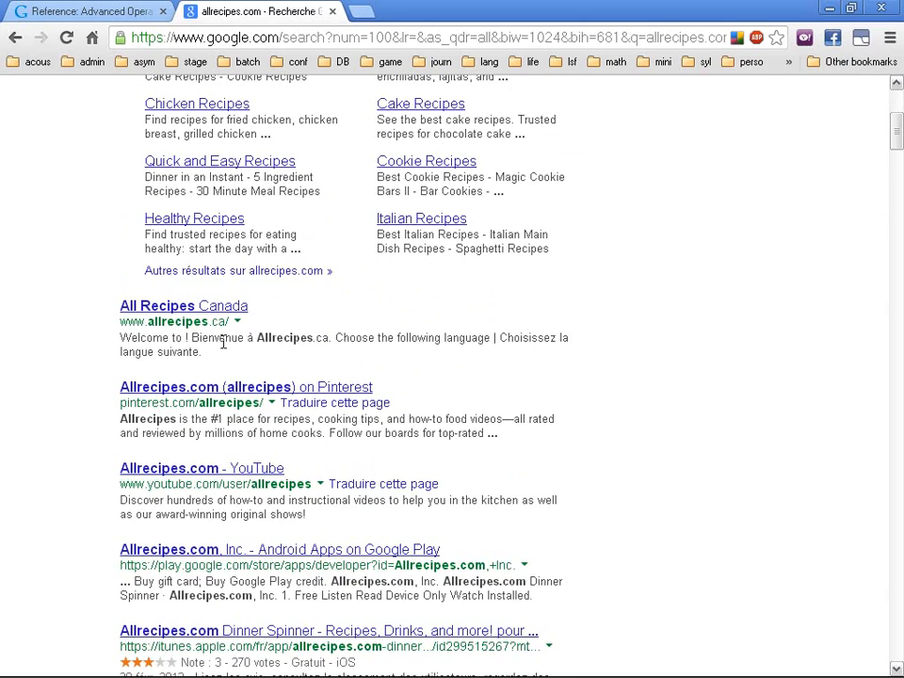
scroll(222, 485, up, 3)
scroll(222, 494, up, 1)
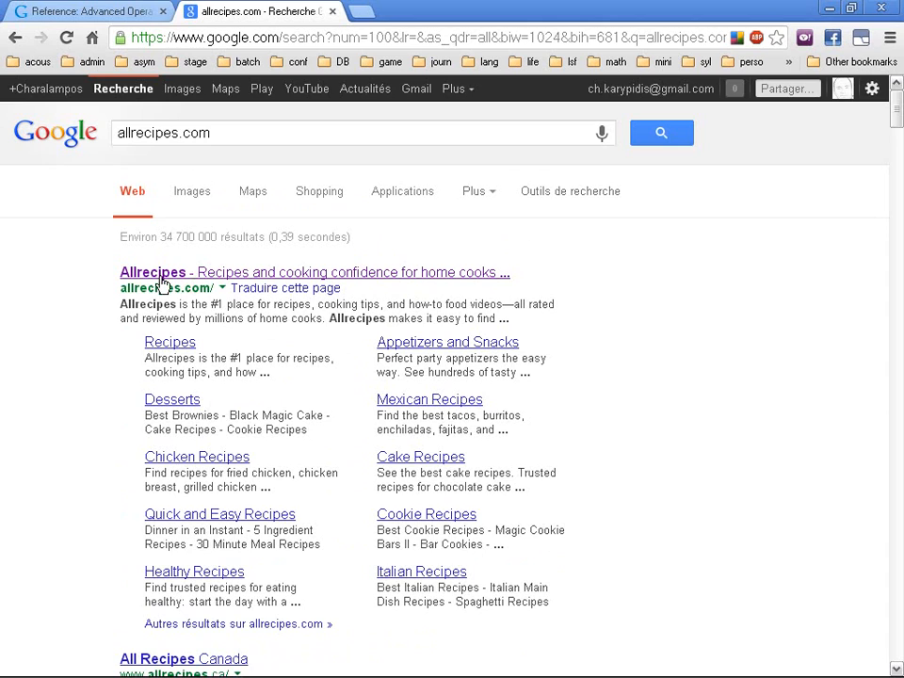
drag(535, 326, 121, 264)
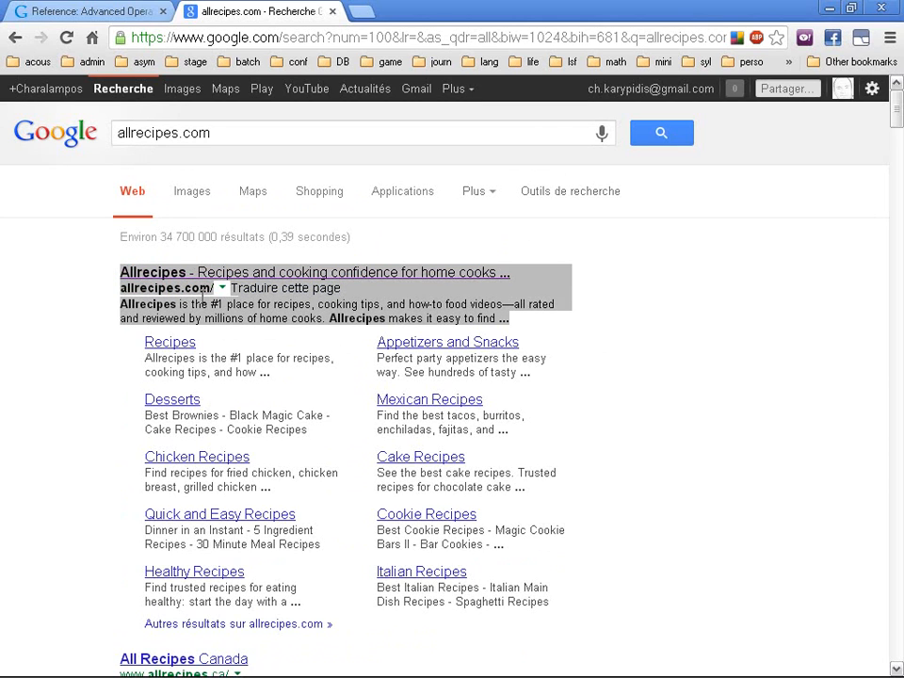
click(66, 339)
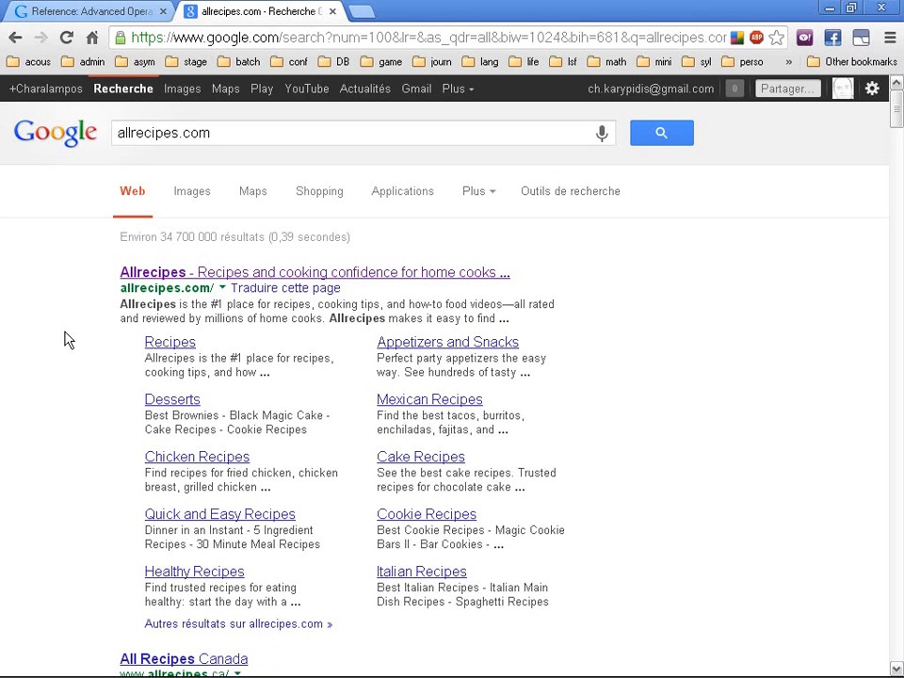
- Extend the query to recipe banana bread -site:allrecipes.com and run the search to exclude that site
click(356, 147)
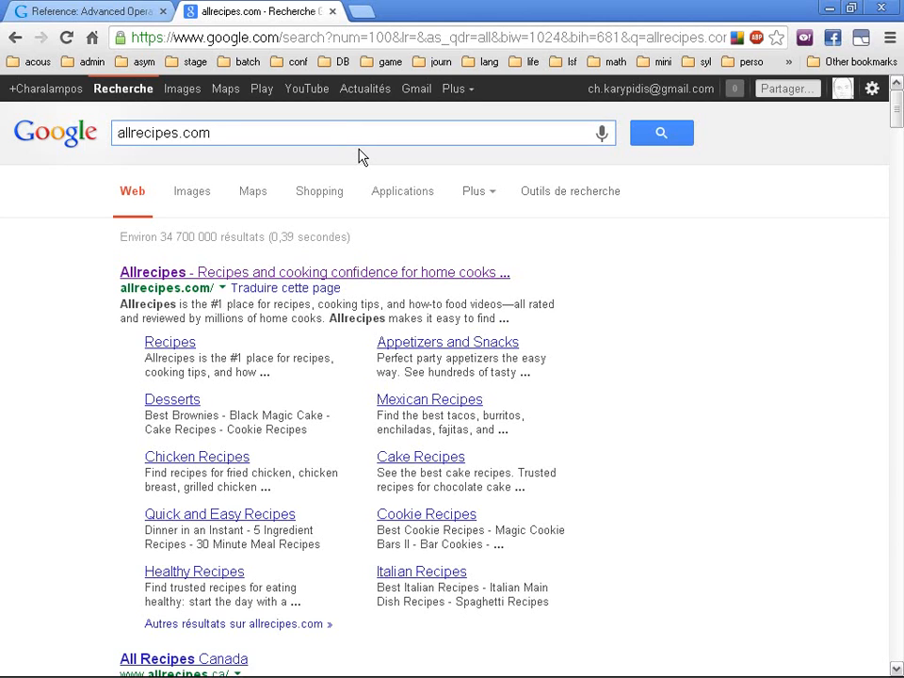
text(recipe )
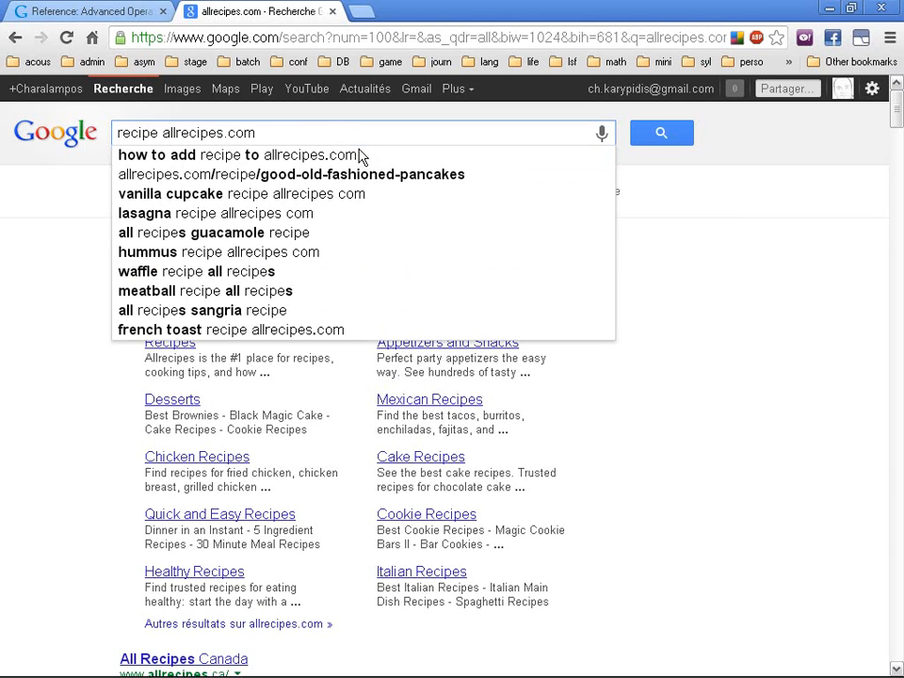
text(banana bread )
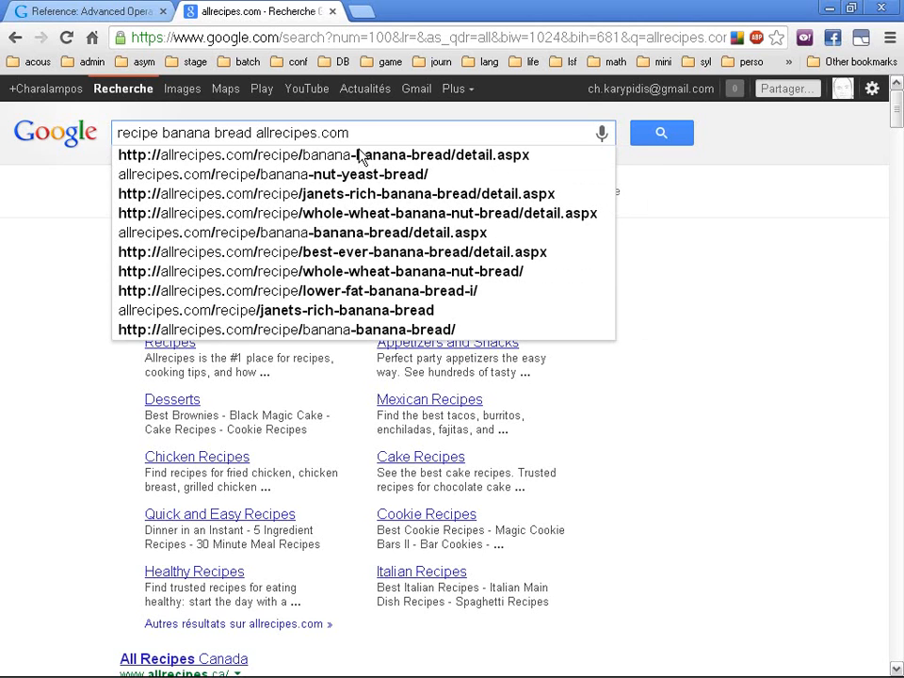
text(site:)
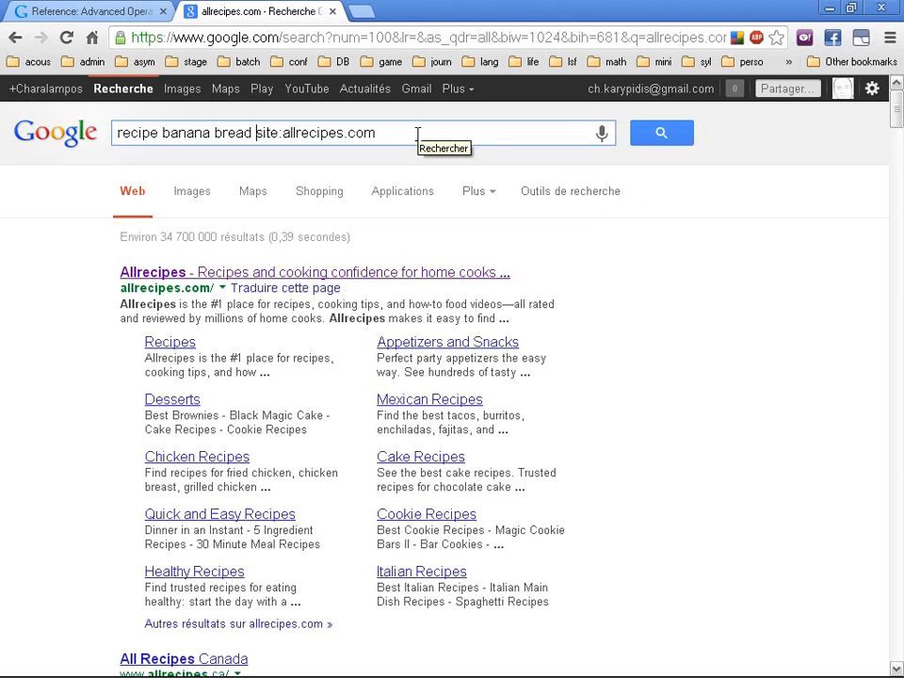
text(-)
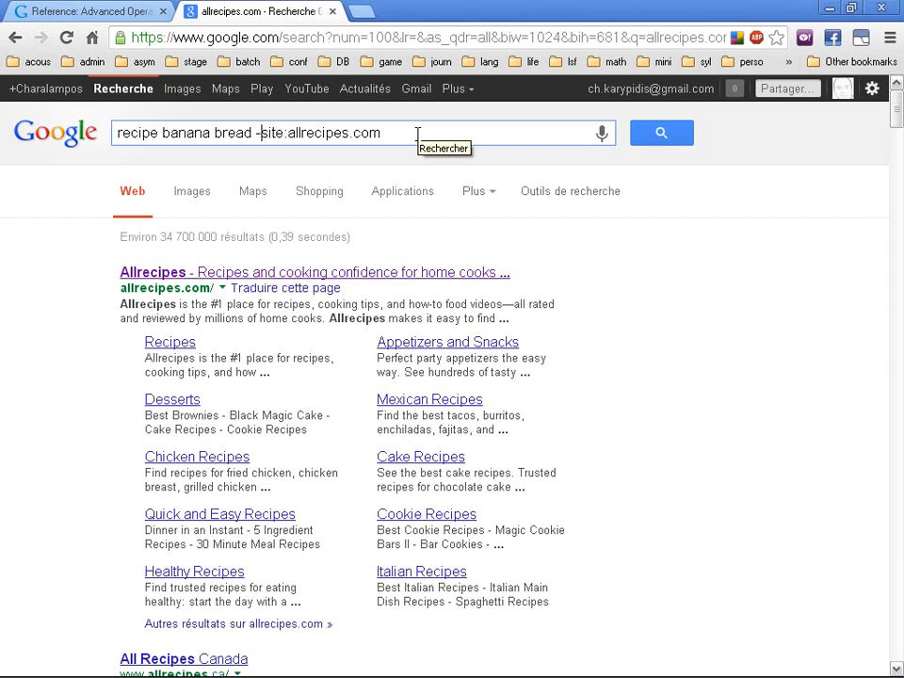
key(Return)
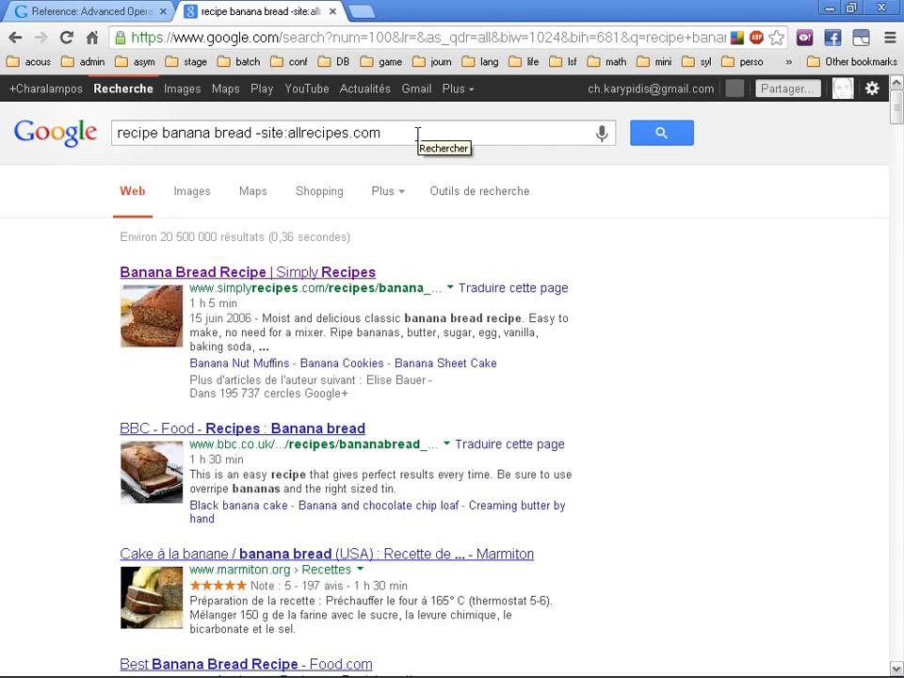
- Look through the banana bread results to check which websites are listed with allrecipes.com excluded
scroll(273, 429, down, 1)
scroll(273, 428, down, 4)
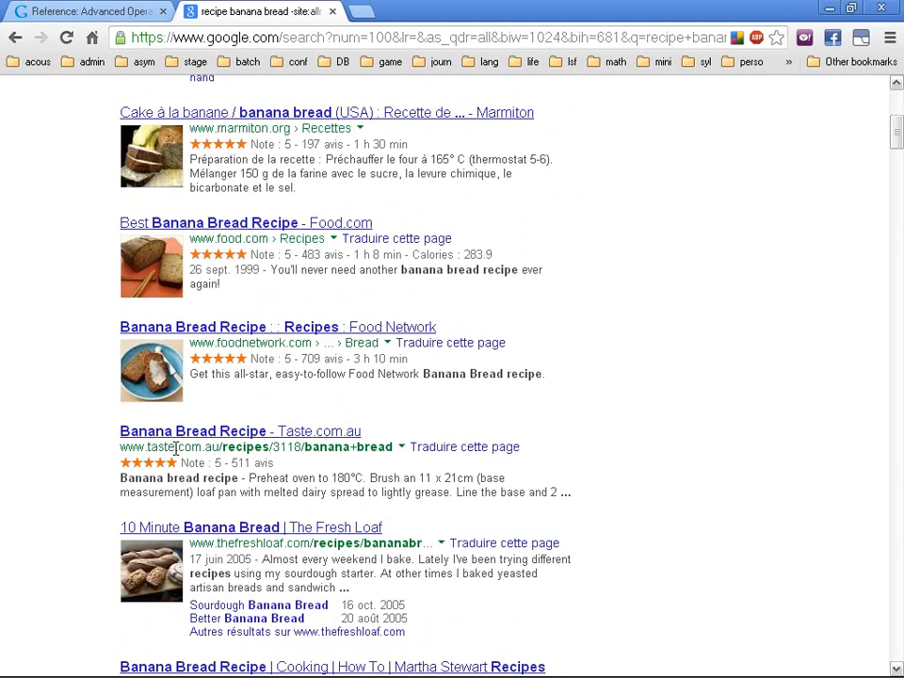
scroll(253, 452, down, 2)
scroll(252, 452, up, 7)
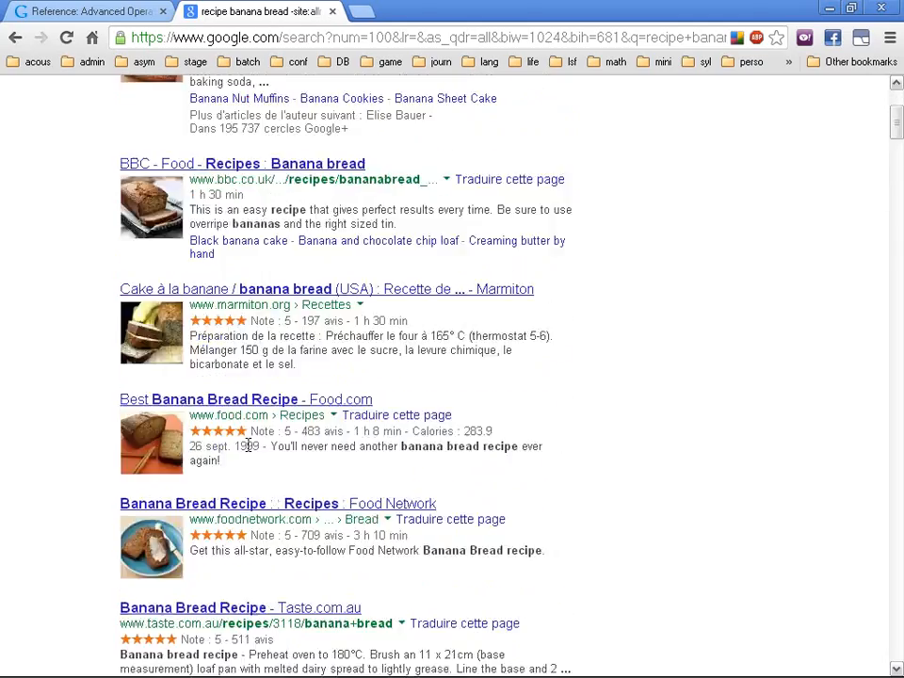
- Remove the -site:allrecipes.com exclusion and clear the remaining banana bread query
double_click(266, 133)
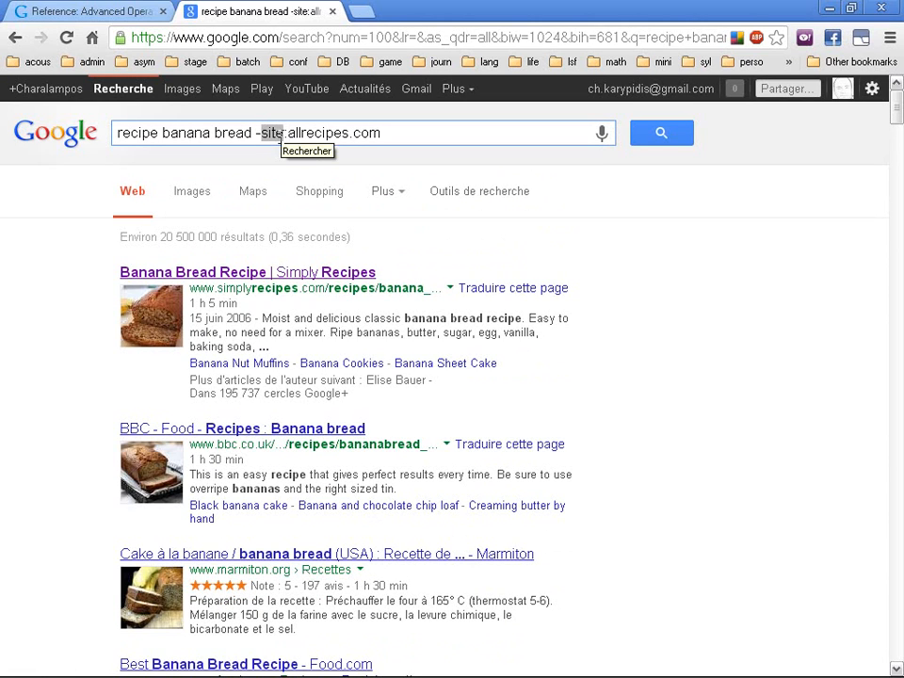
shift+click(348, 133)
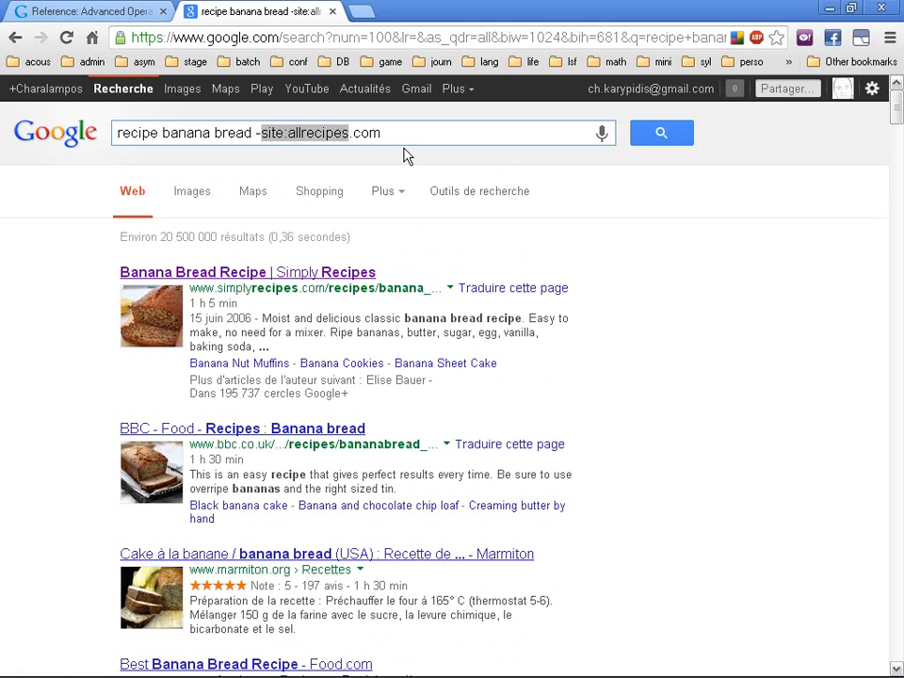
key(BackSpace)
key(Delete)
key(Delete)
key(Delete)
key(Delete)
key(BackSpace)
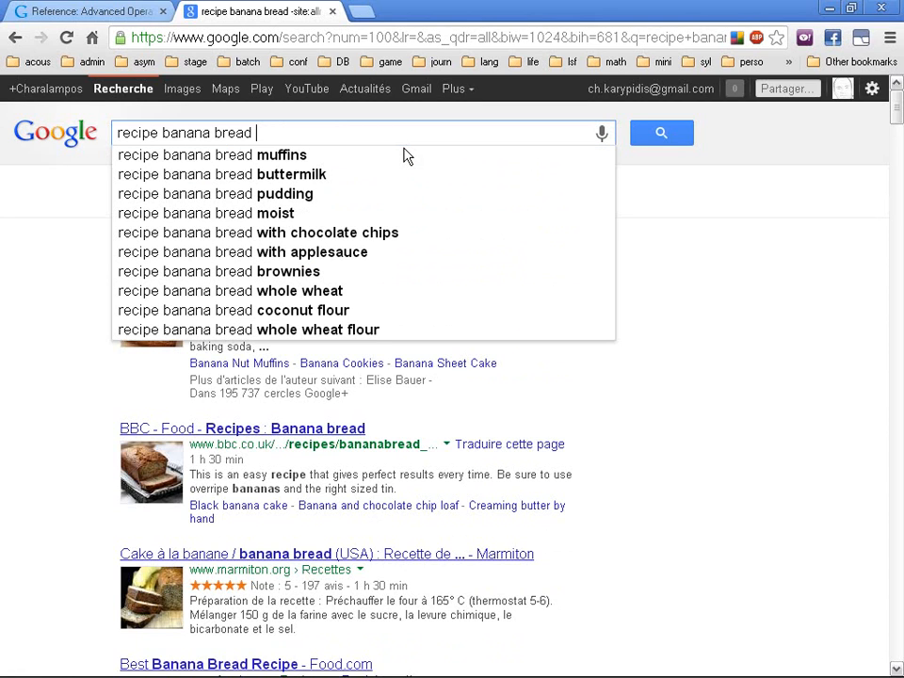
key(ctrl+a)
key(BackSpace)
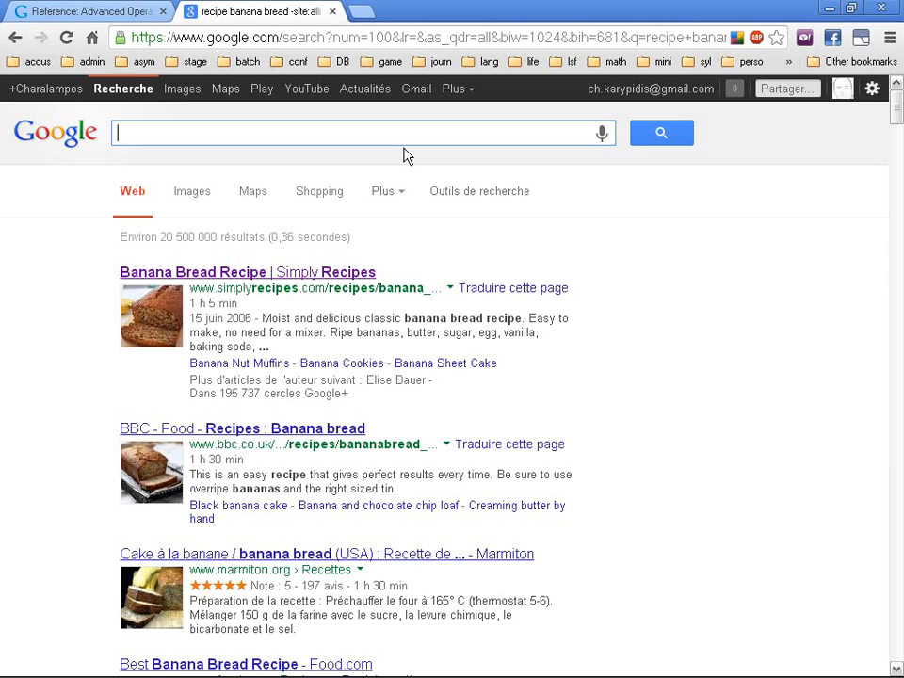
- Run a plain search for buy parrot
text(buy )
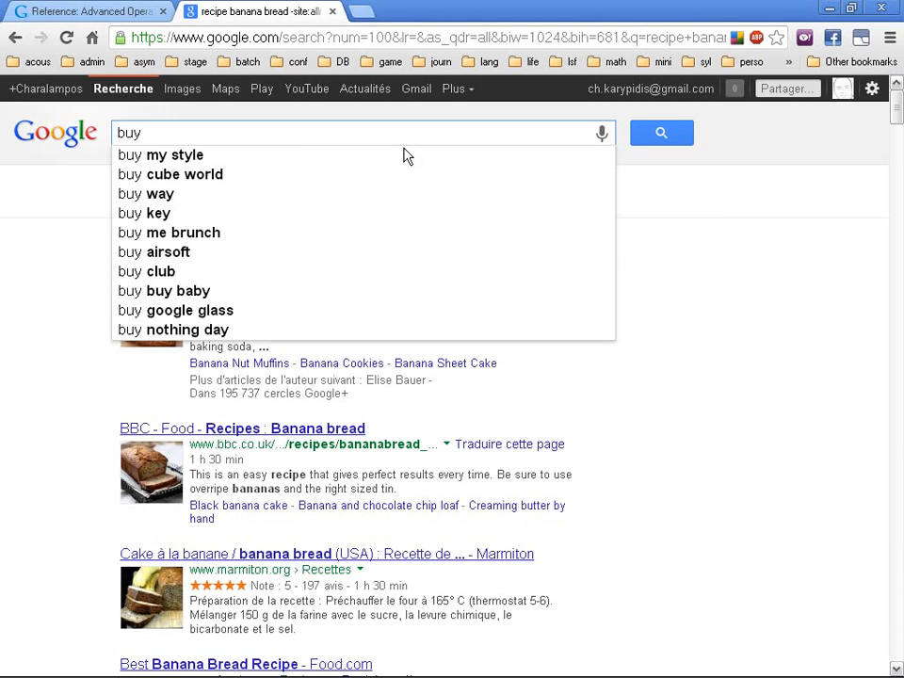
text(p)
text(ot)
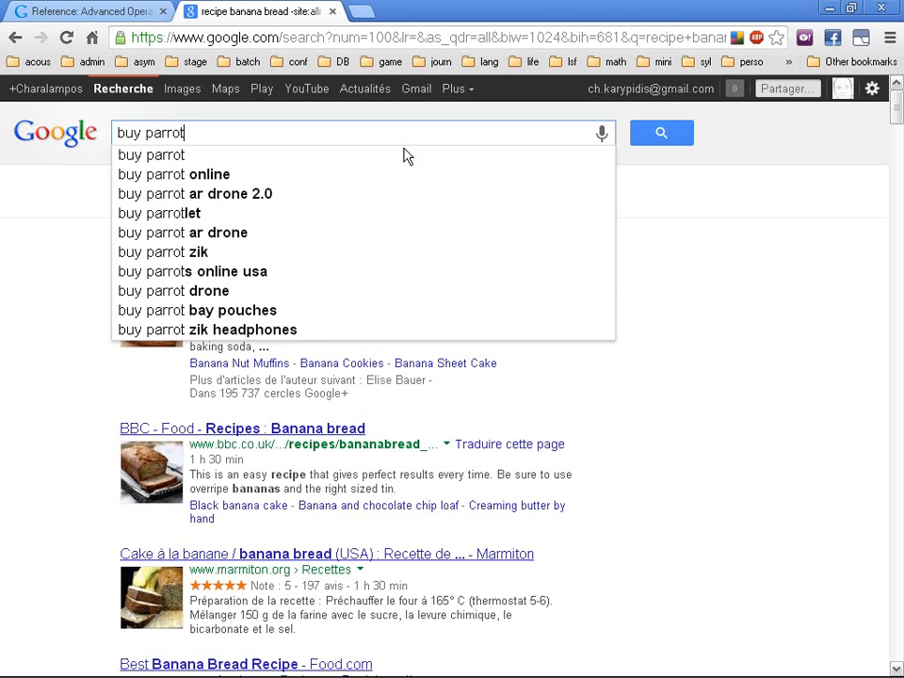
key(Return)
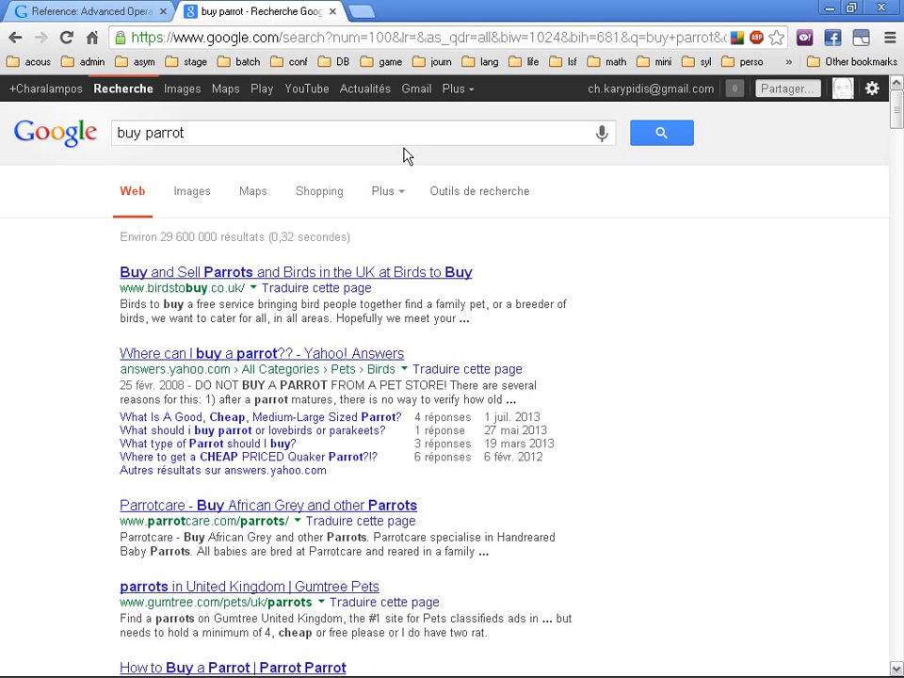
- Highlight the title link of the first buy parrot result as an example of anchor text
click(391, 133)
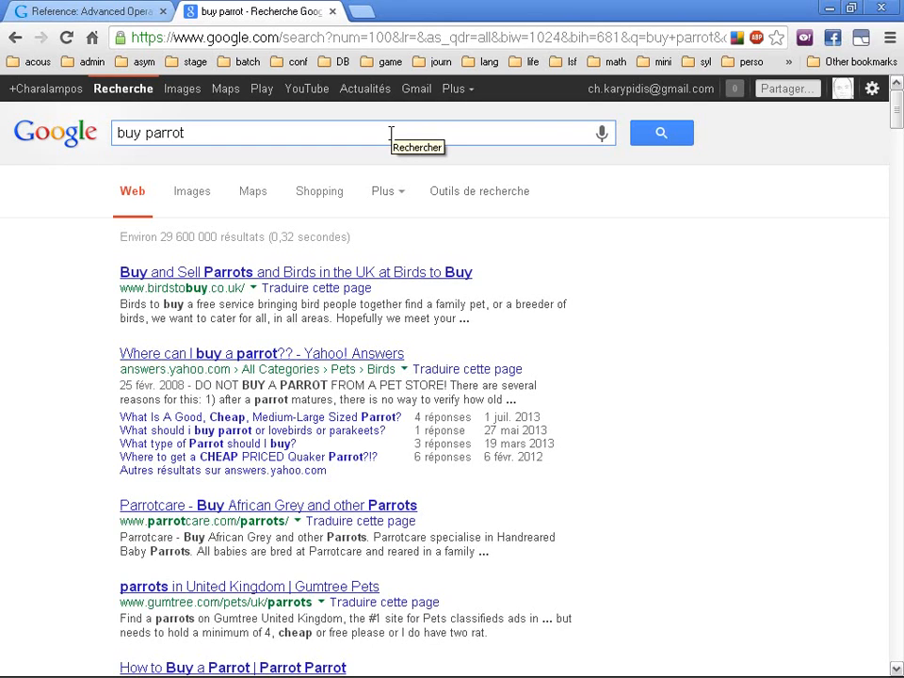
click(390, 133)
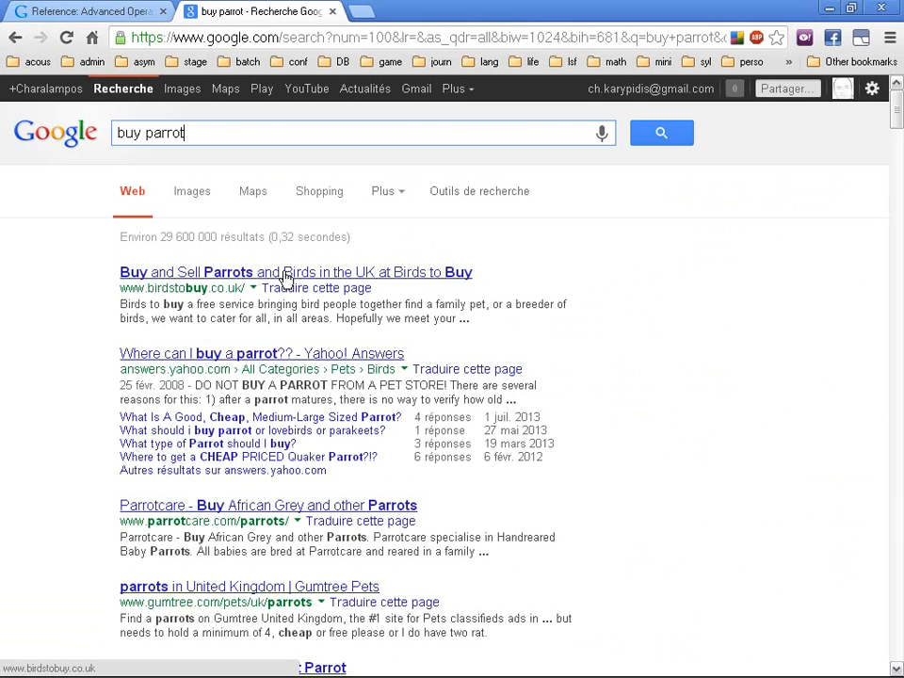
drag(477, 273, 130, 269)
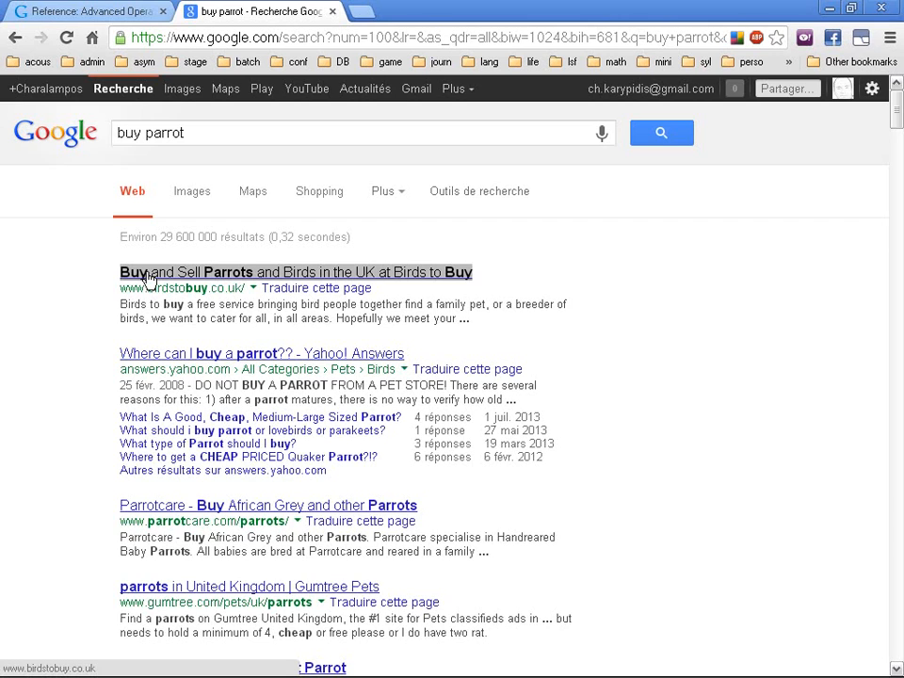
- Prefix the query with the allinanchor: operator and run the search allinanchor:buy parrot
click(216, 137)
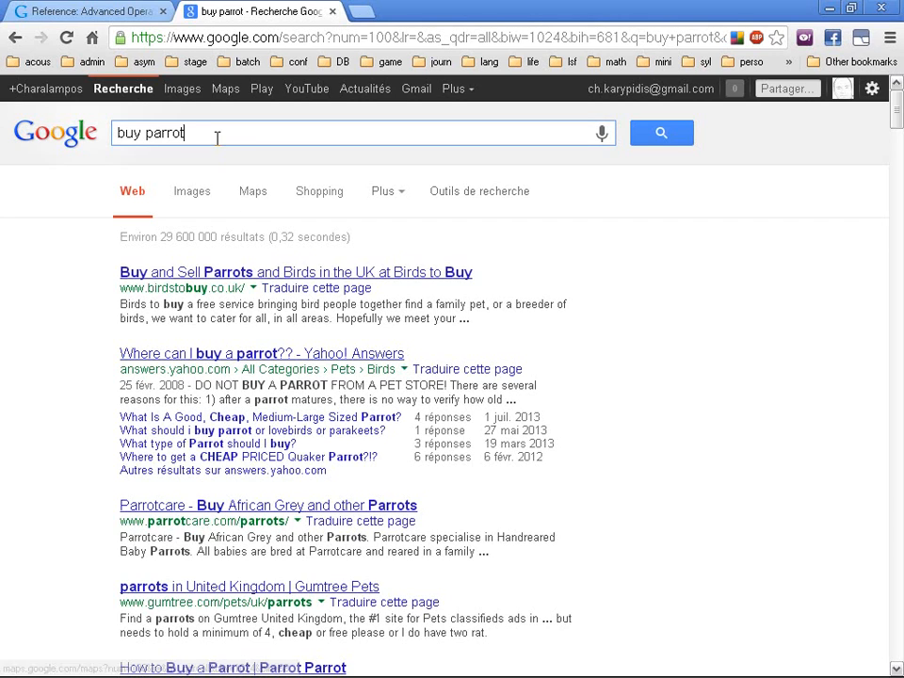
text(allinan)
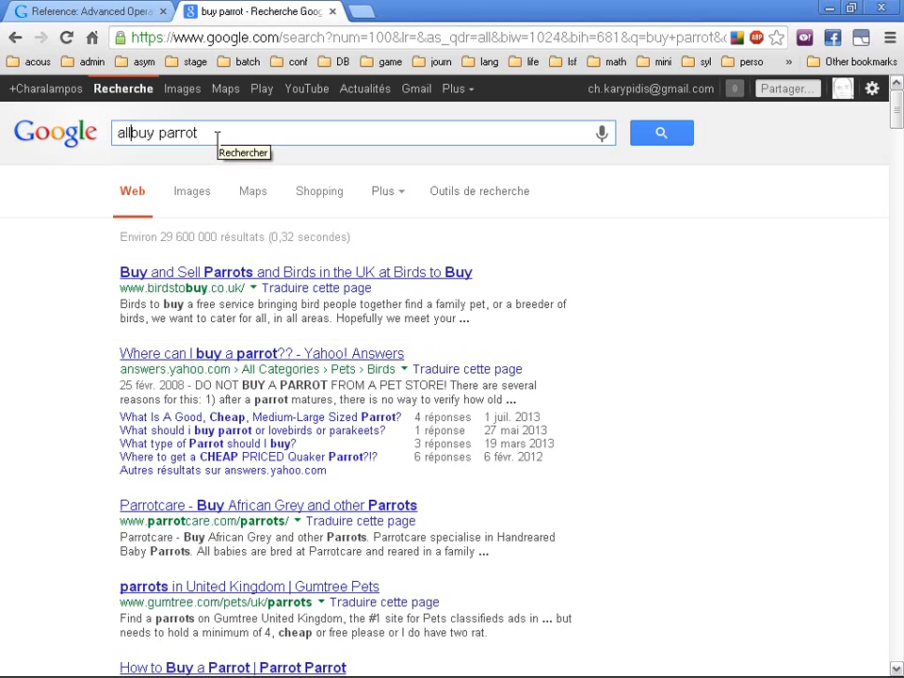
text(chor)
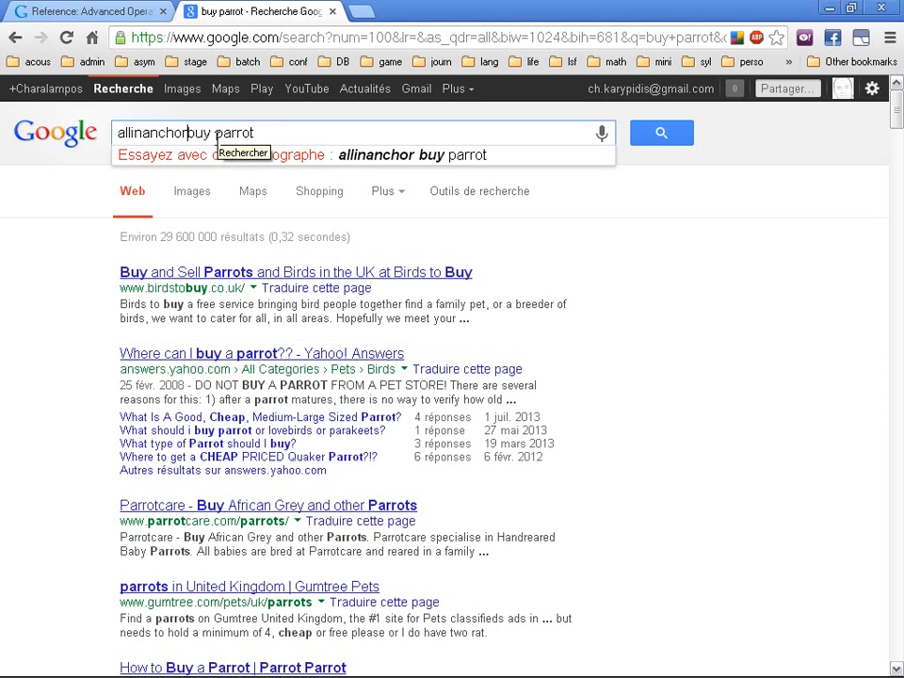
text(:)
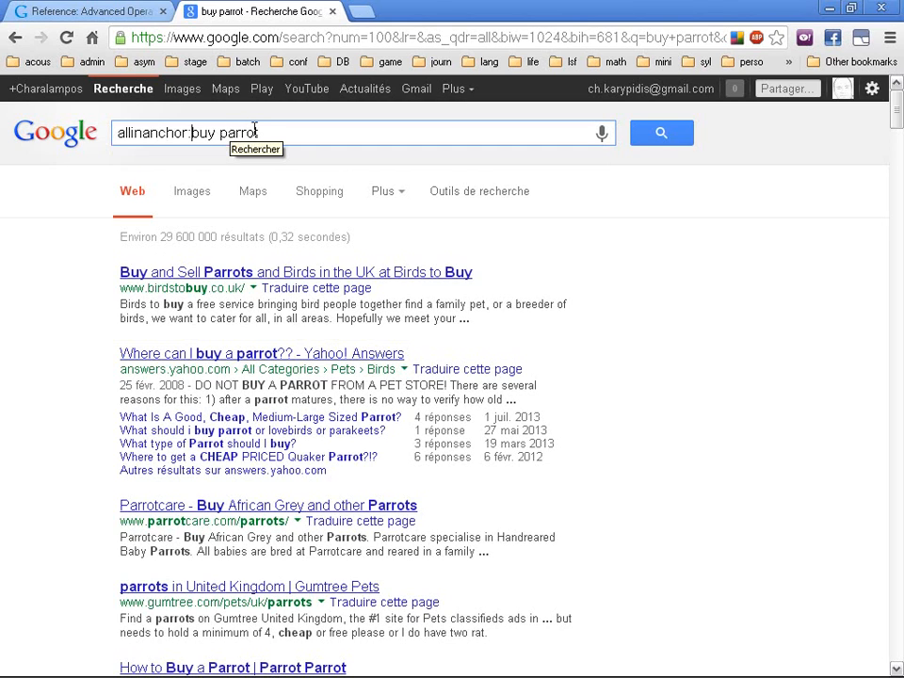
click(657, 139)
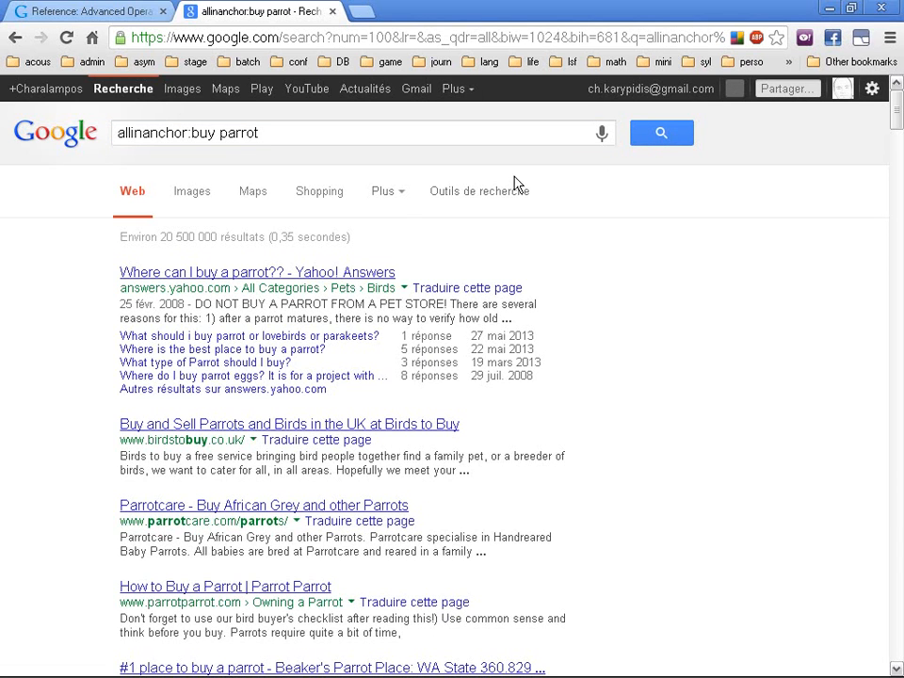
- Open the Yahoo! Answers result "Where can I buy a parrot??" in a new tab and skim its answers
middle_click(312, 273)
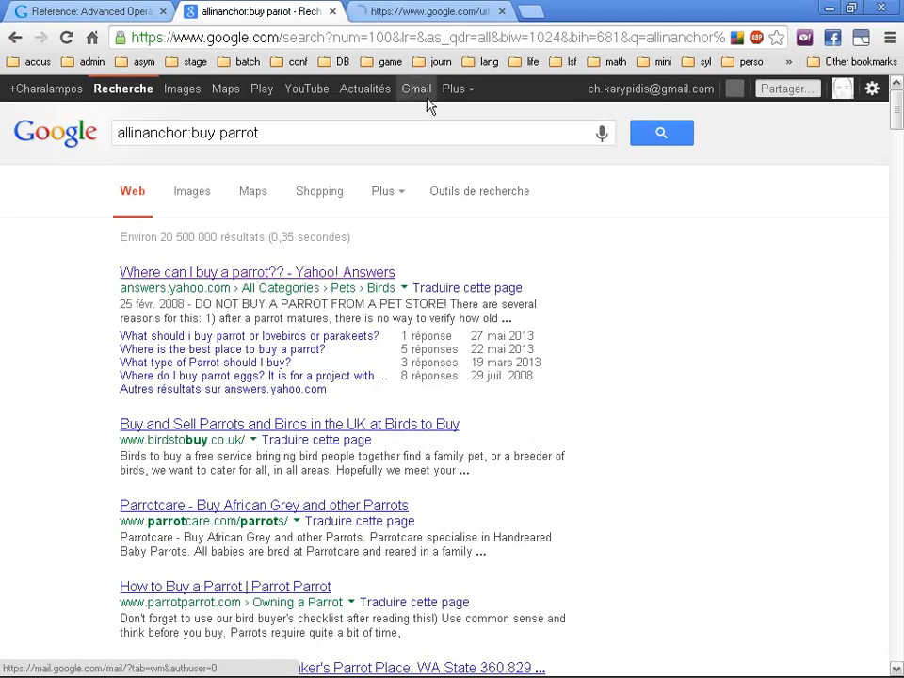
click(428, 9)
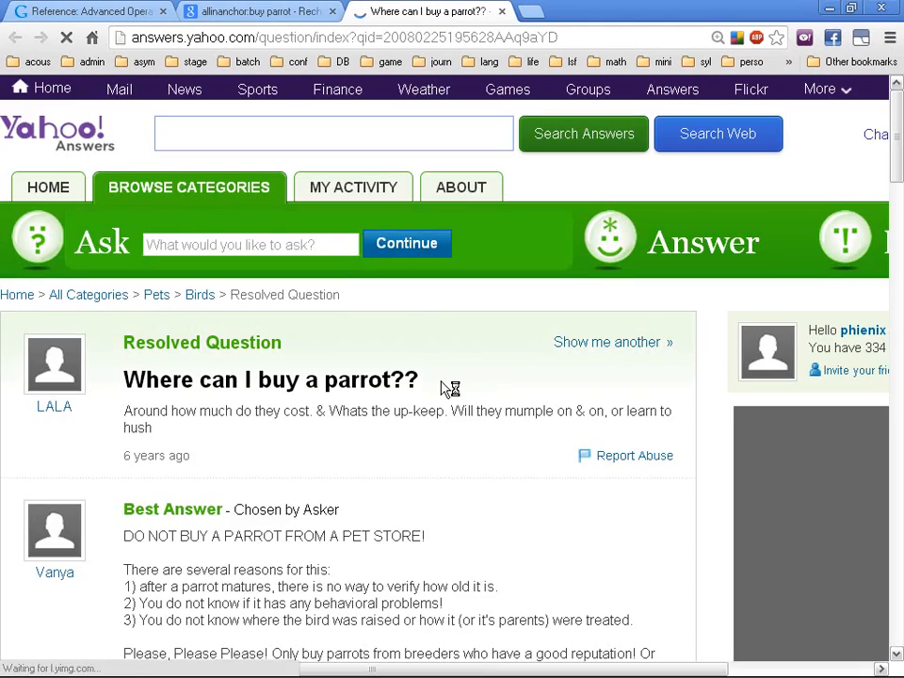
scroll(449, 388, down, 12)
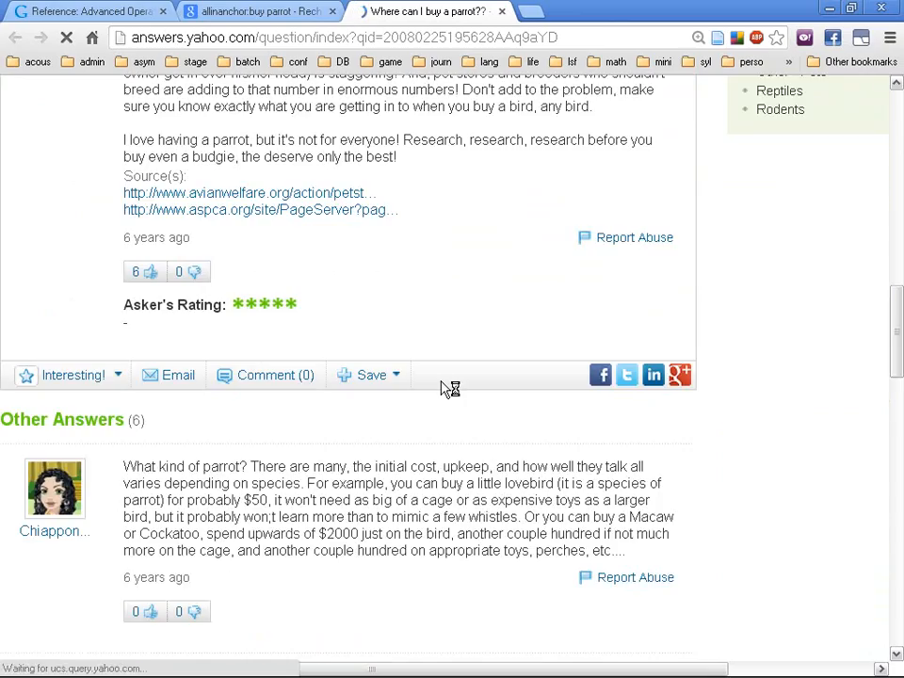
- Find the word parrot on the Yahoo! Answers page and step through its occurrences, including the related question links
key(ctrl+f)
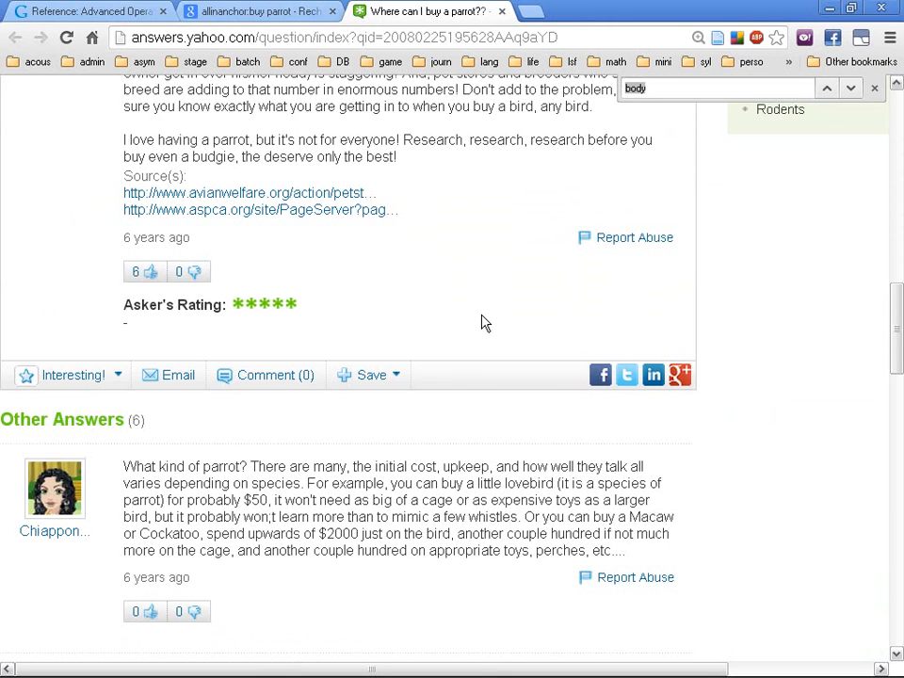
text(parrot)
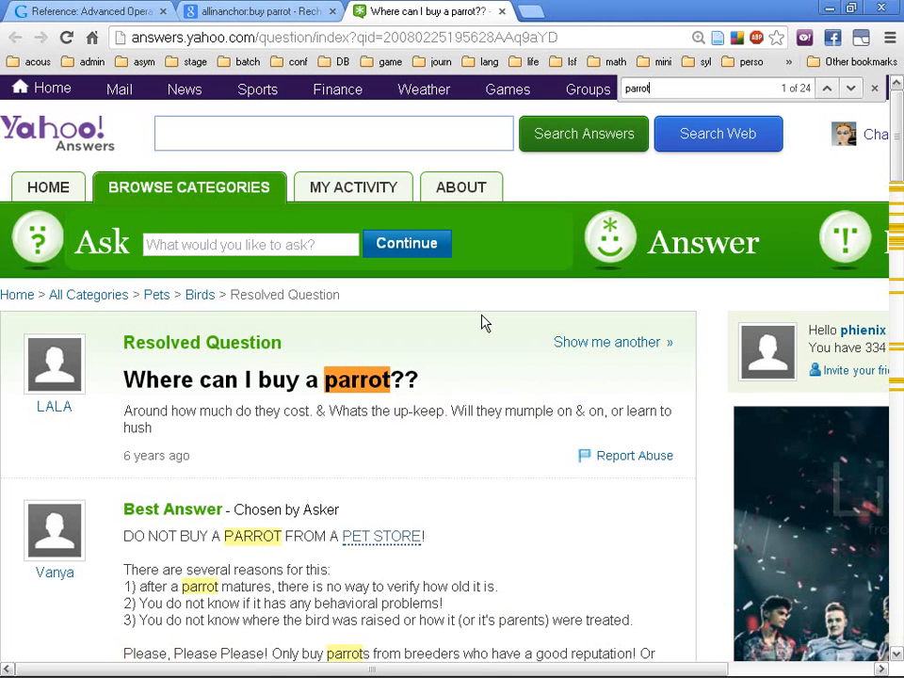
key(Return)
key(Return)
key(Return)
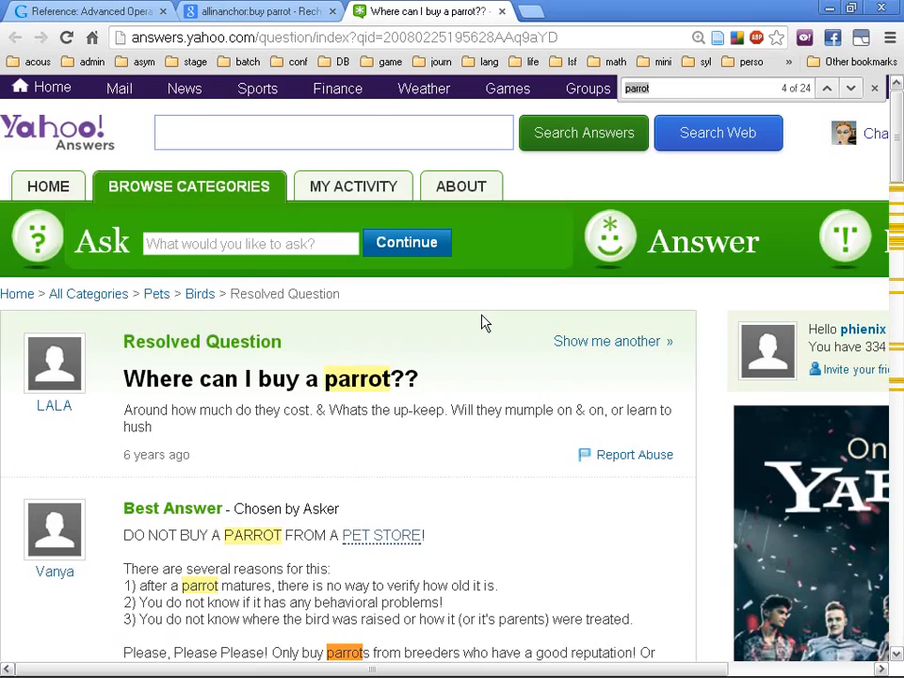
key(Return)
key(Return)
key(Return)
key(Return)
key(Return)
key(Return)
key(Return)
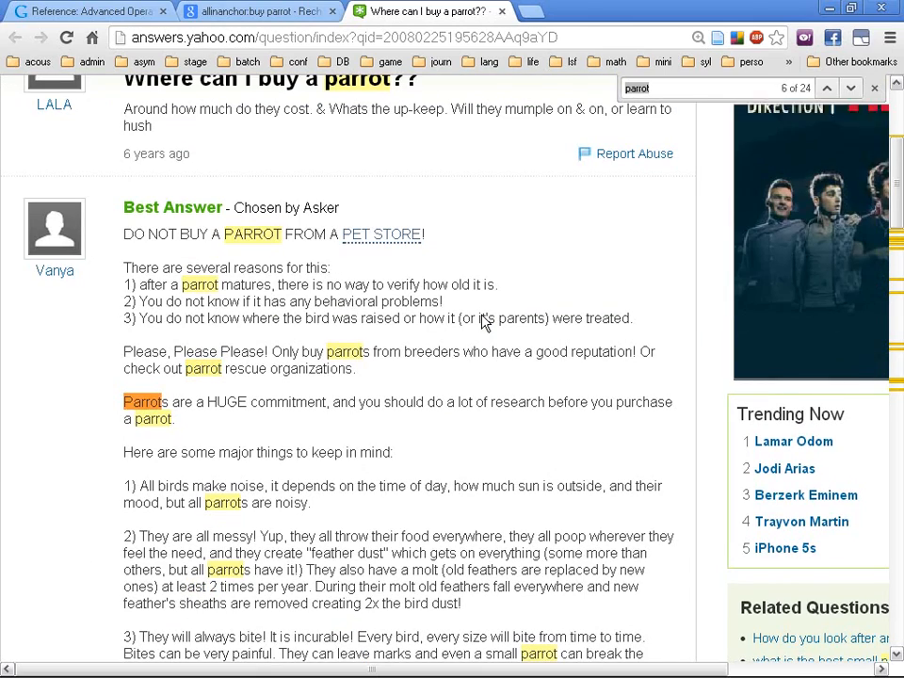
key(Return)
key(Return)
key(Return)
key(Return)
key(Return)
key(Return)
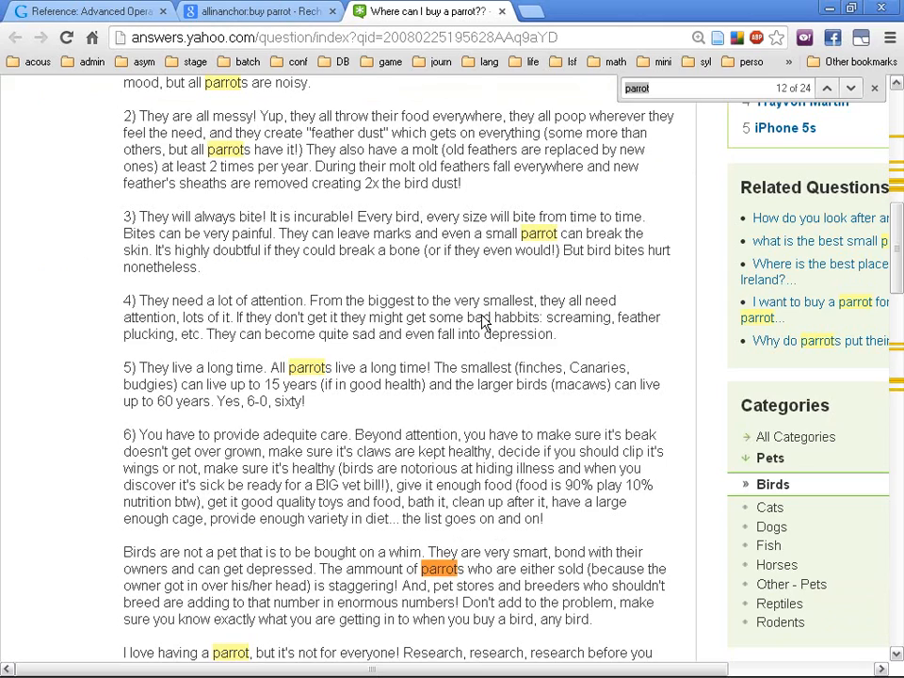
key(Return)
key(Return)
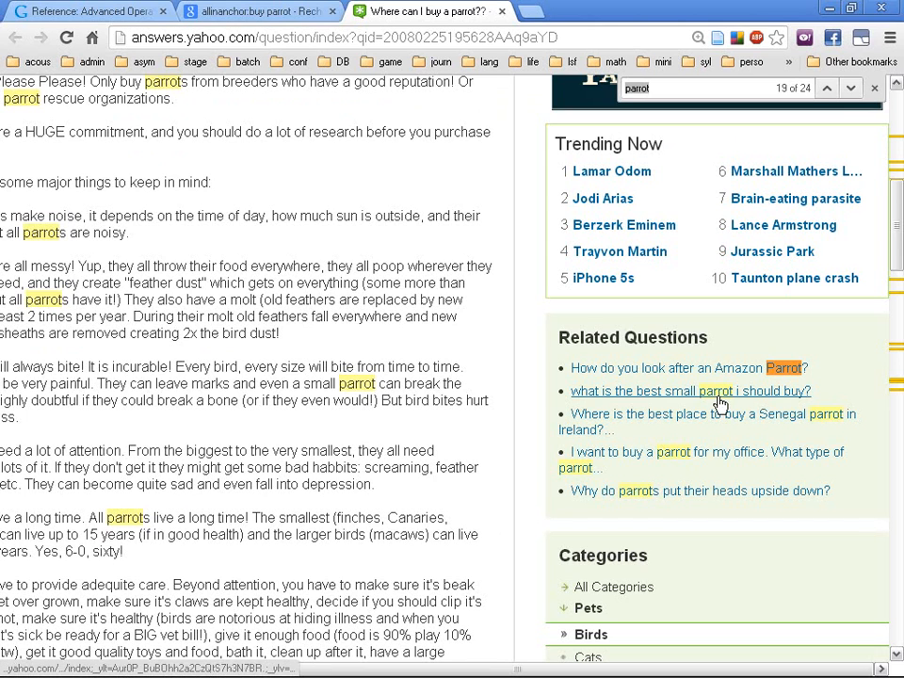
key(Return)
key(Return)
key(Return)
key(Return)
key(Return)
key(Return)
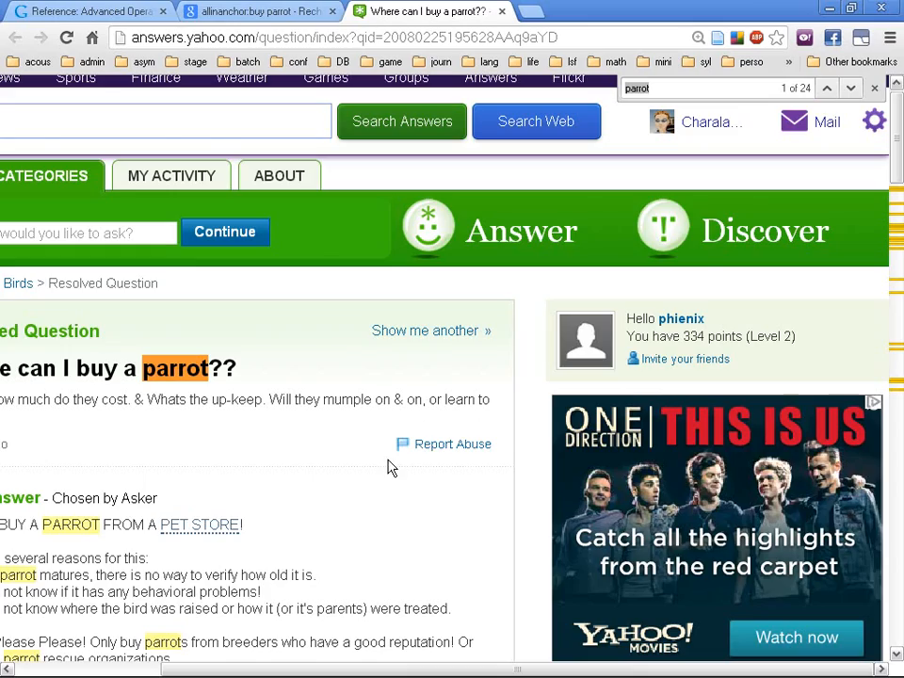
- Examine the source links at the end of the best answer as examples of page anchors
scroll(390, 468, down, 7)
scroll(392, 468, down, 5)
middle_click(350, 380)
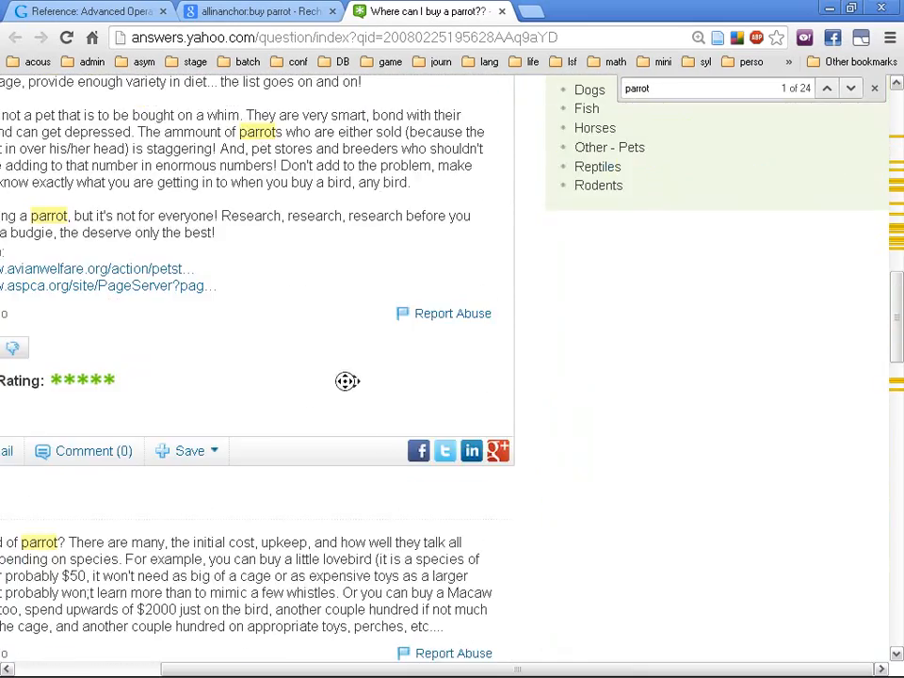
middle_click(279, 280)
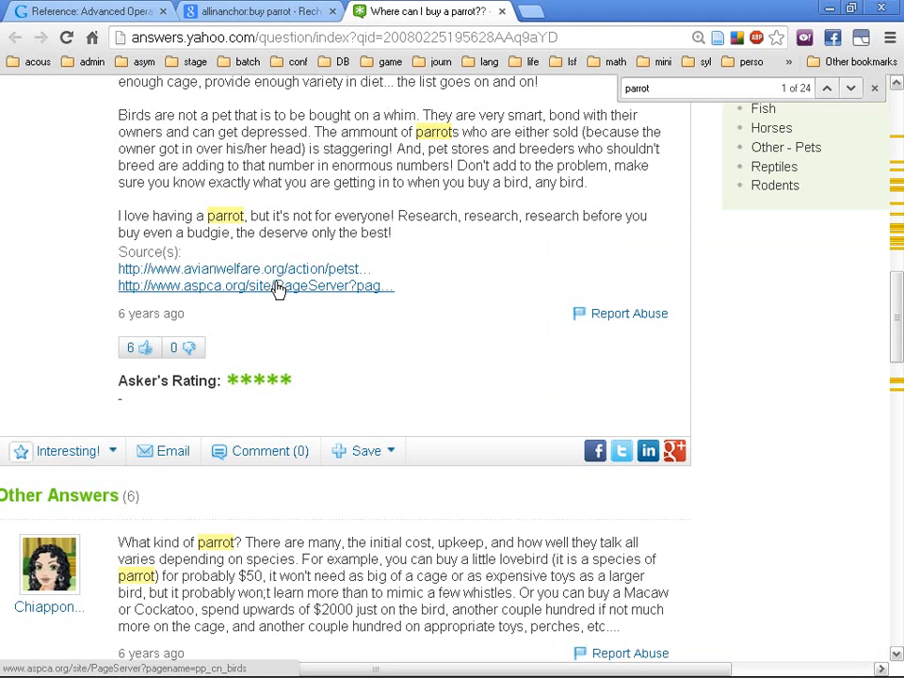
- Close the Yahoo! Answers page and open the Birds to Buy and Parrotcare search results in new tabs
click(243, 12)
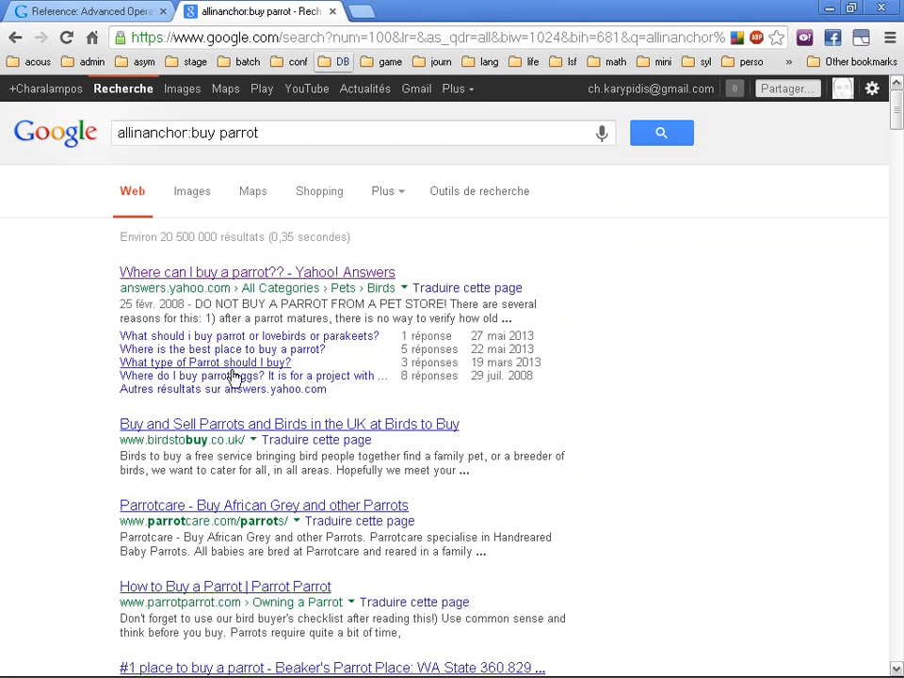
scroll(233, 377, down, 2)
middle_click(327, 343)
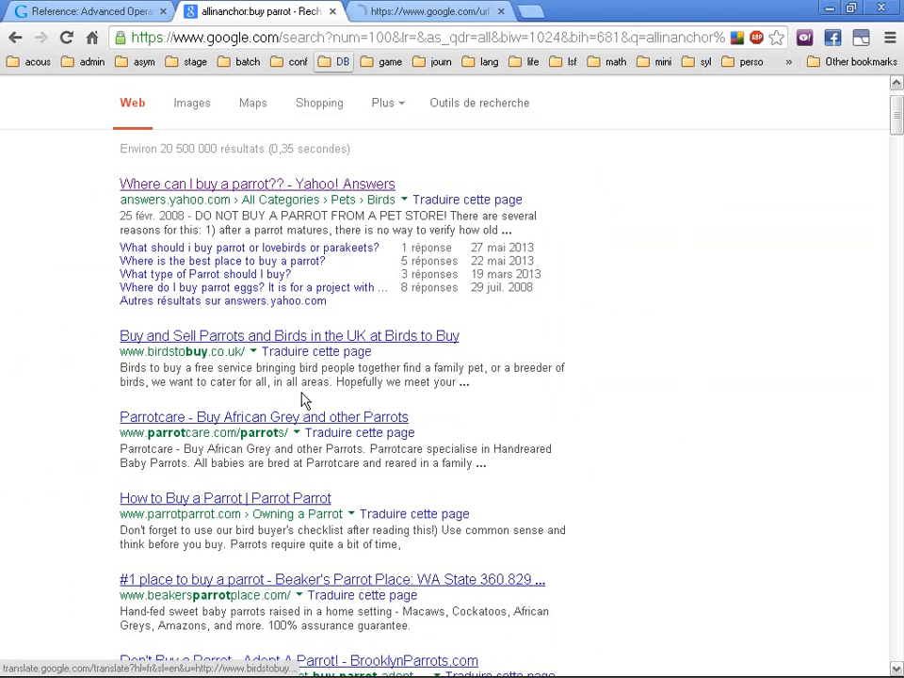
middle_click(298, 420)
- Find the word parrot on the Birds to Buy page
click(413, 11)
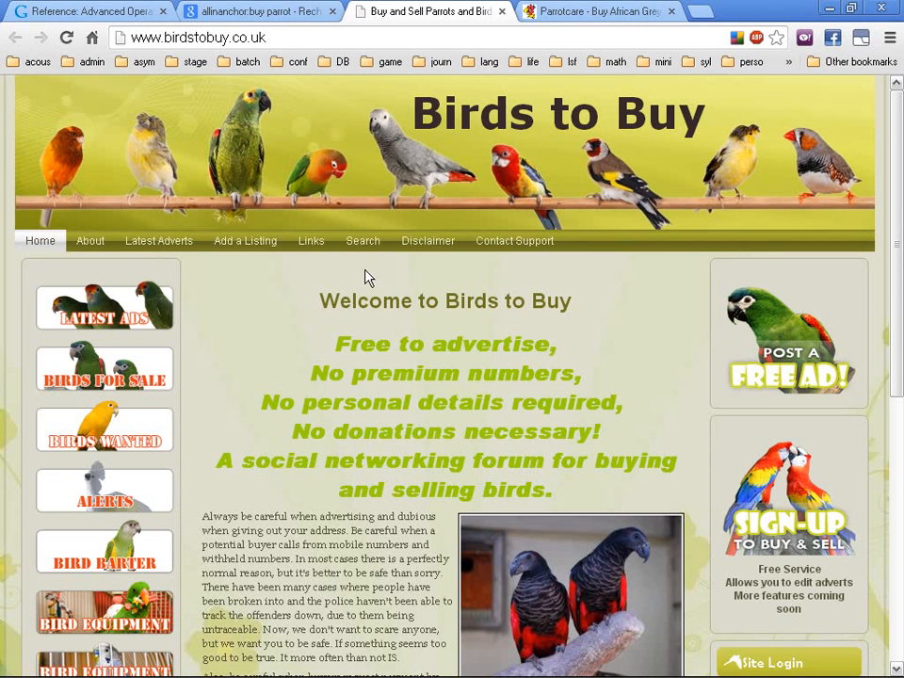
key(ctrl+f)
text(parrot)
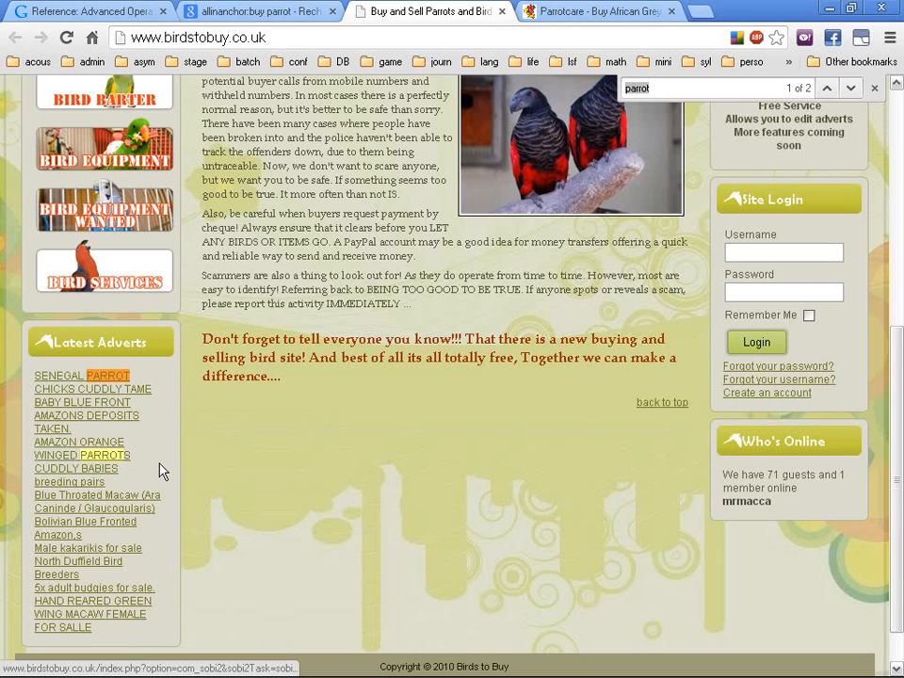
- Find the word parrot on the Parrotcare page, step through its occurrences and end the page search
click(583, 11)
key(ctrl+f)
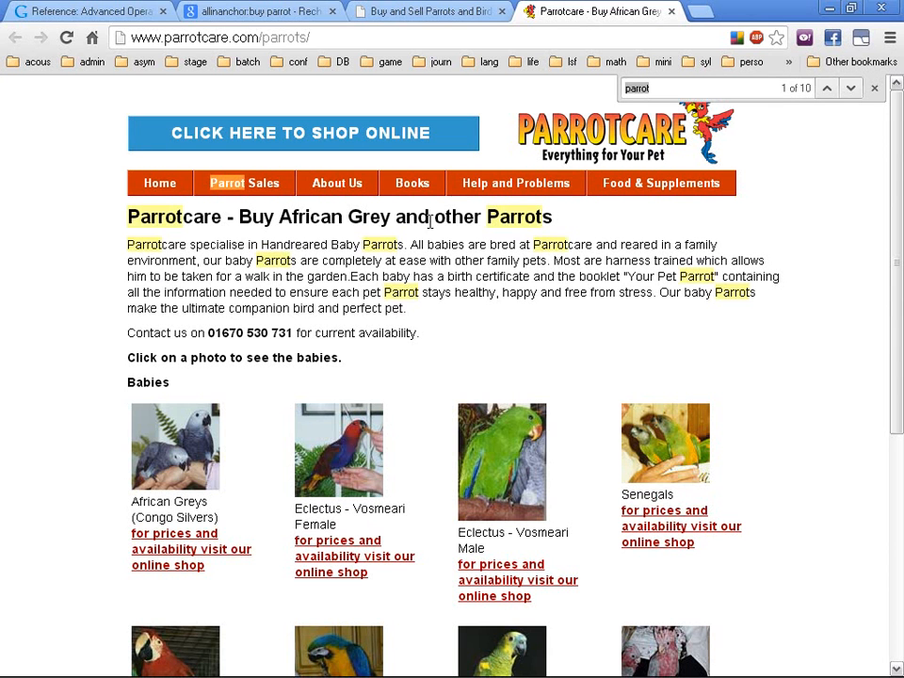
key(Return)
key(Return)
key(Return)
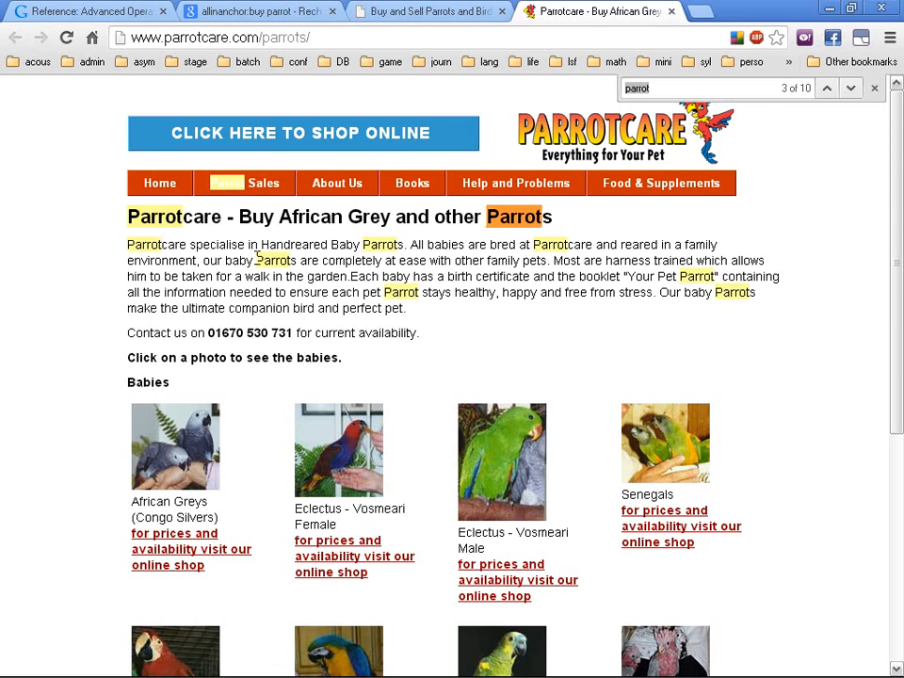
key(Return)
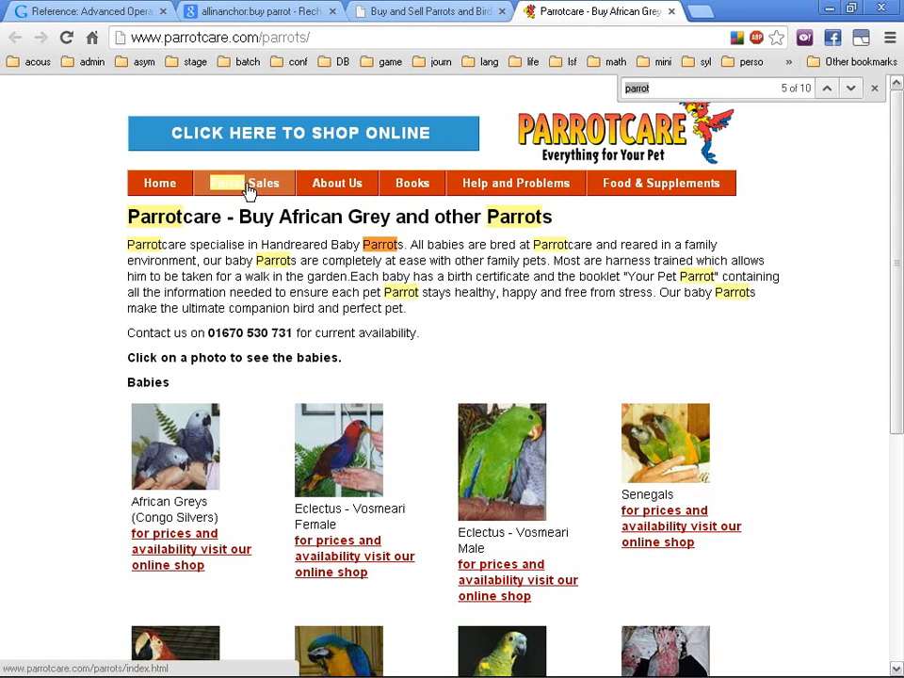
click(874, 87)
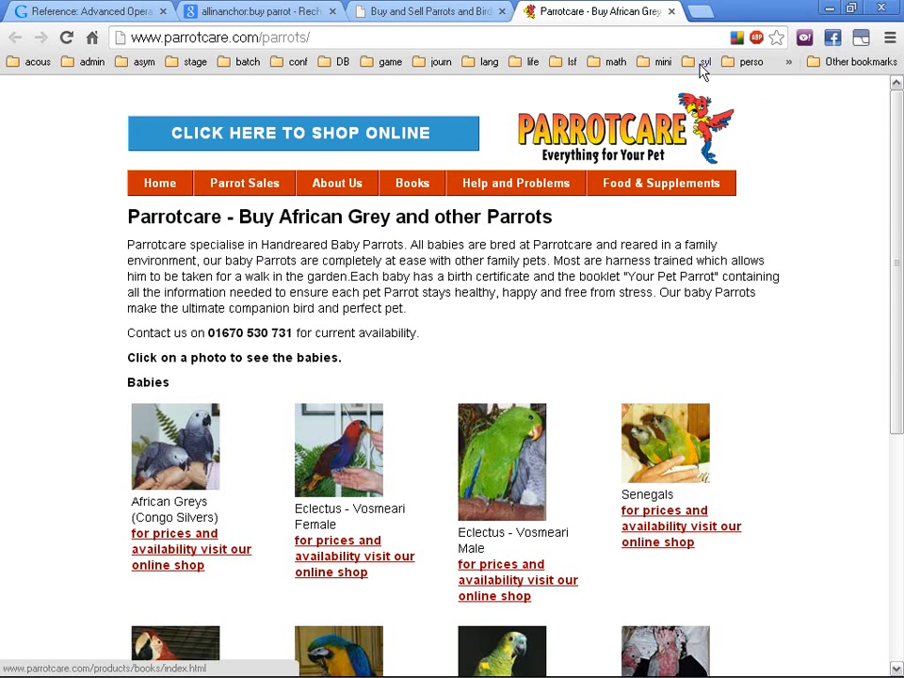
- Close the Parrotcare and Birds to Buy pages and return to the start of the allinanchor:buy parrot results
middle_click(586, 7)
middle_click(434, 8)
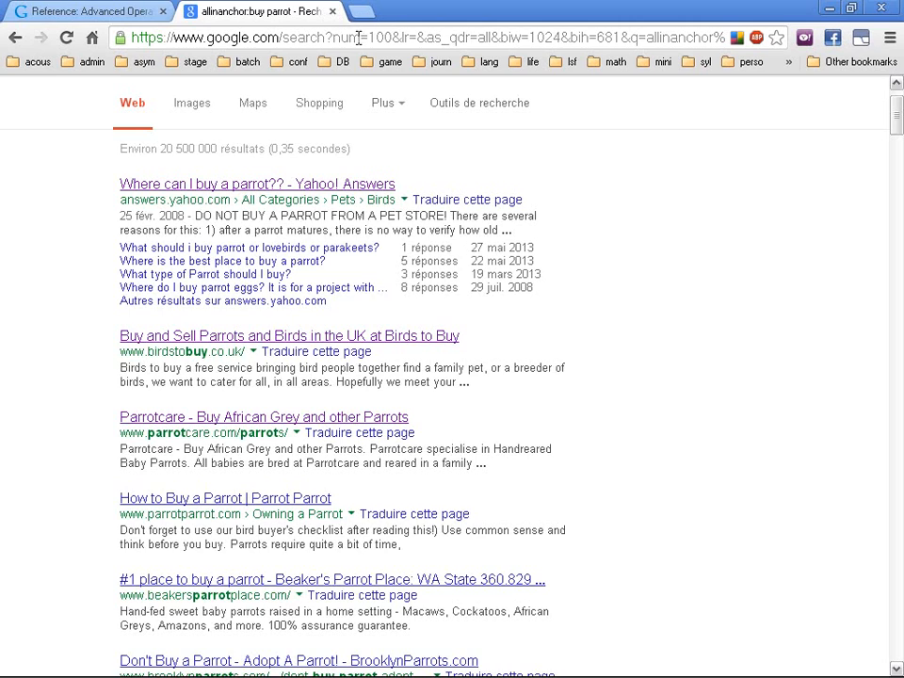
key(ctrl+shift+Tab)
click(205, 12)
scroll(609, 343, up, 1)
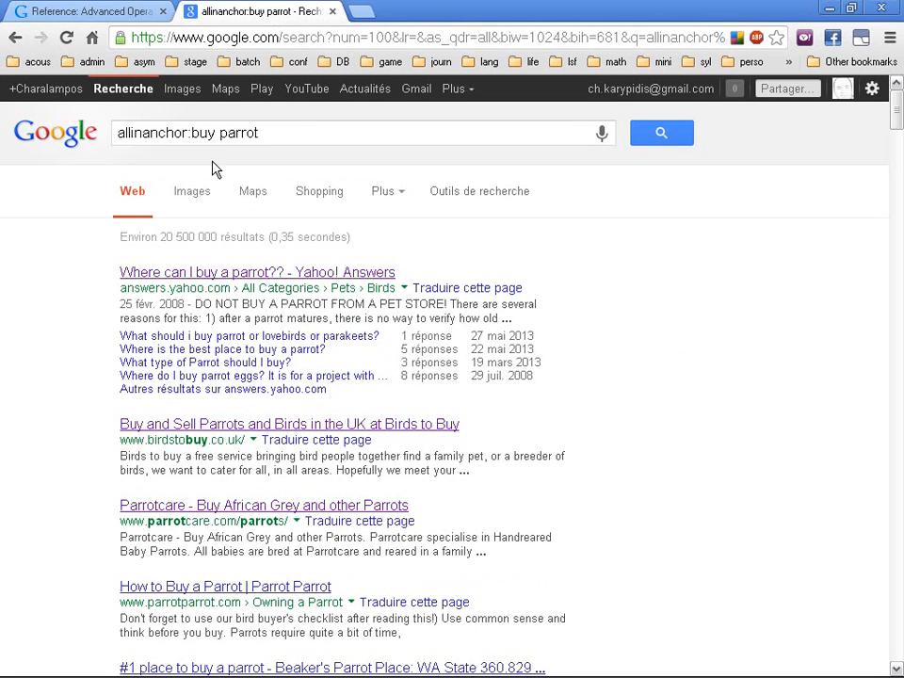
- Highlight the allinanchor: operator in the search query to point it out
click(190, 133)
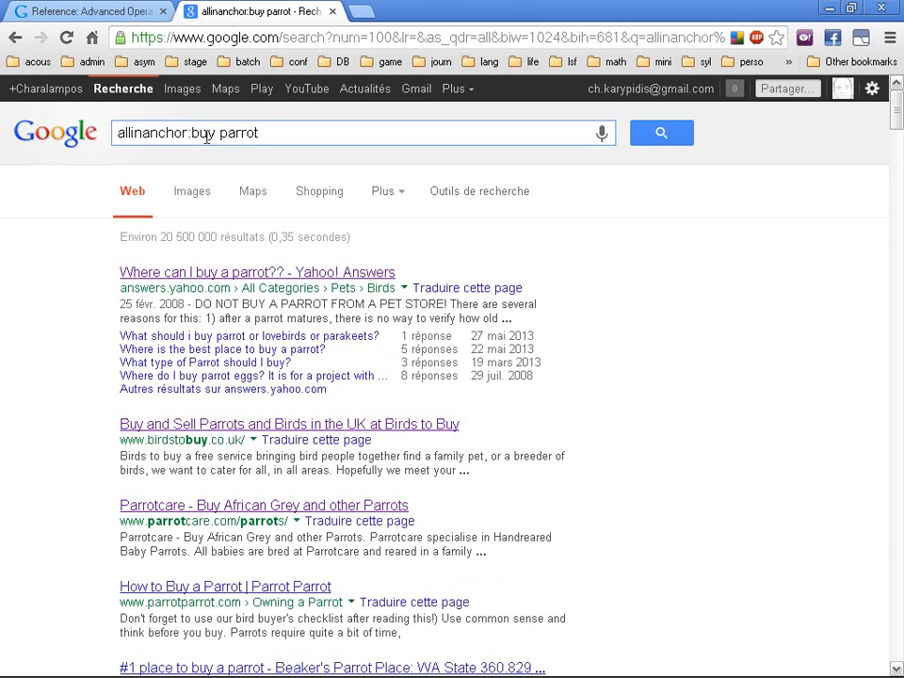
click(313, 132)
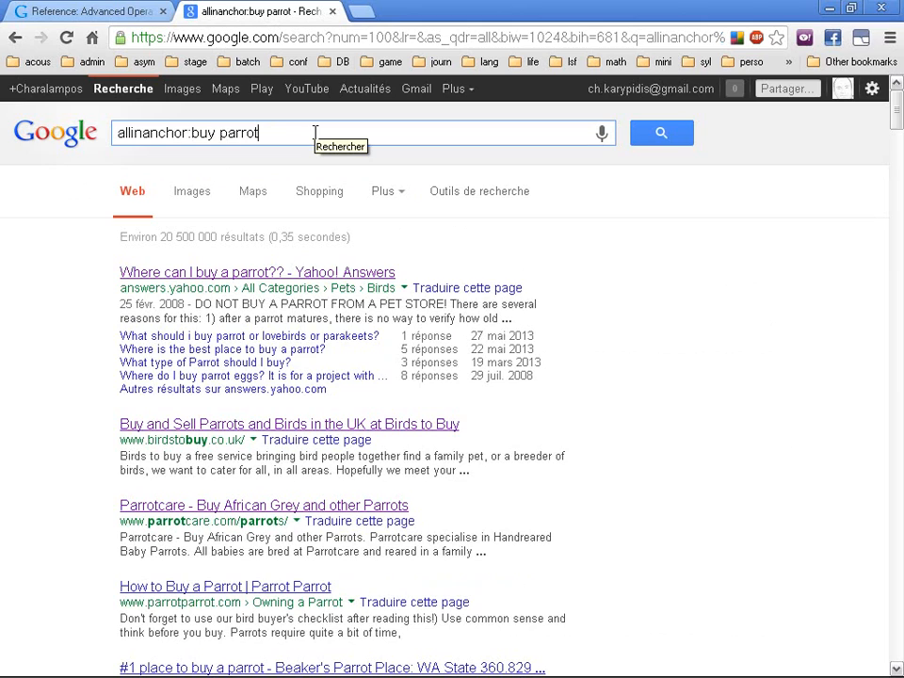
drag(190, 133, 107, 132)
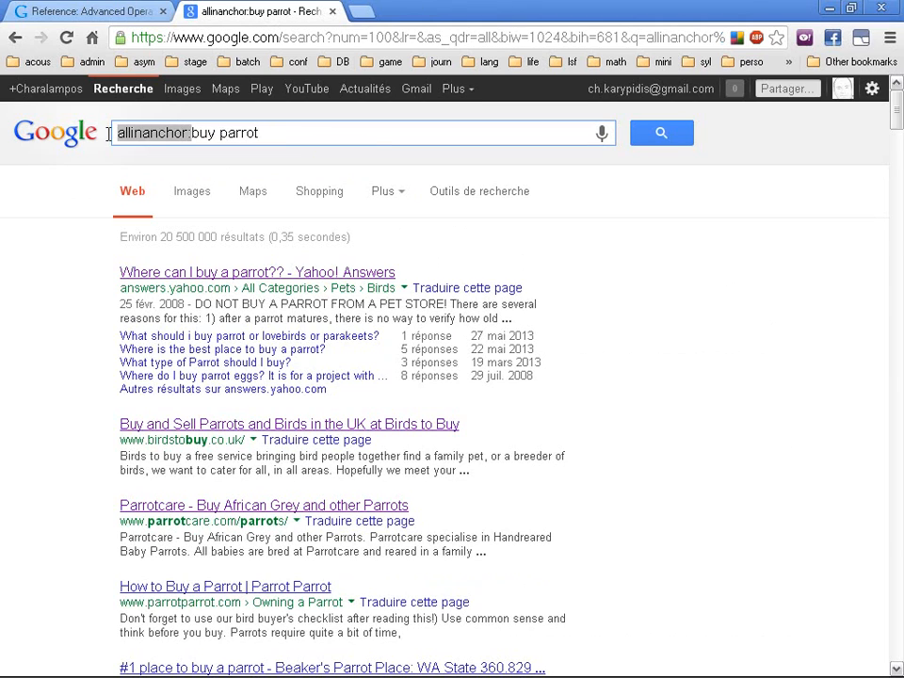
- Rewrite the query as parrot inanchor:buy, with parrot ahead of the operator, and run the search
click(157, 133)
key(Home)
key(Delete)
key(Delete)
key(Delete)
key(End)
key(ctrl+Left)
key(shift+End)
key(ctrl+x)
key(Home)
key(ctrl+v)
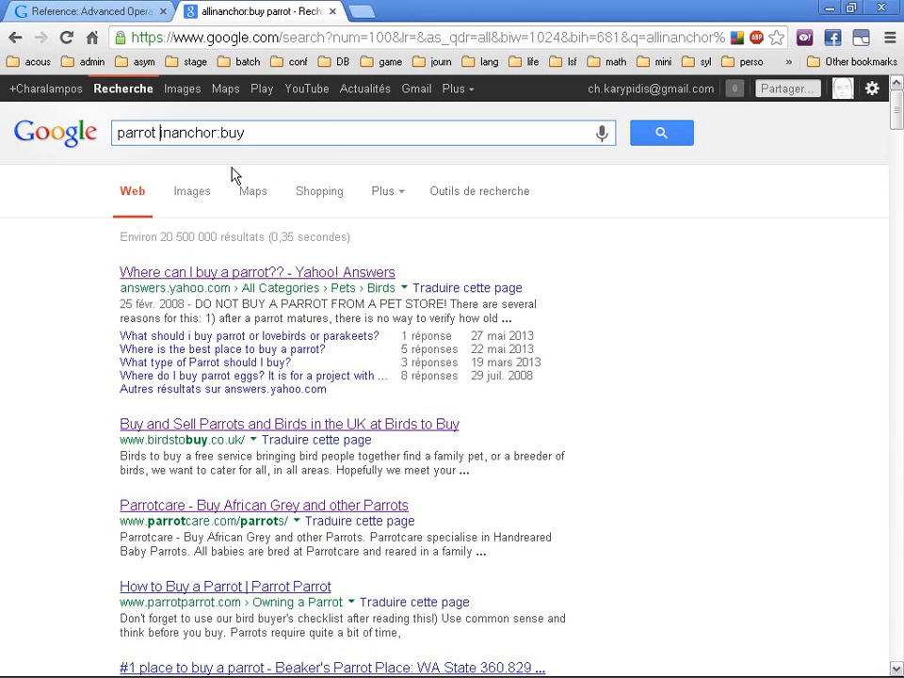
key(Return)
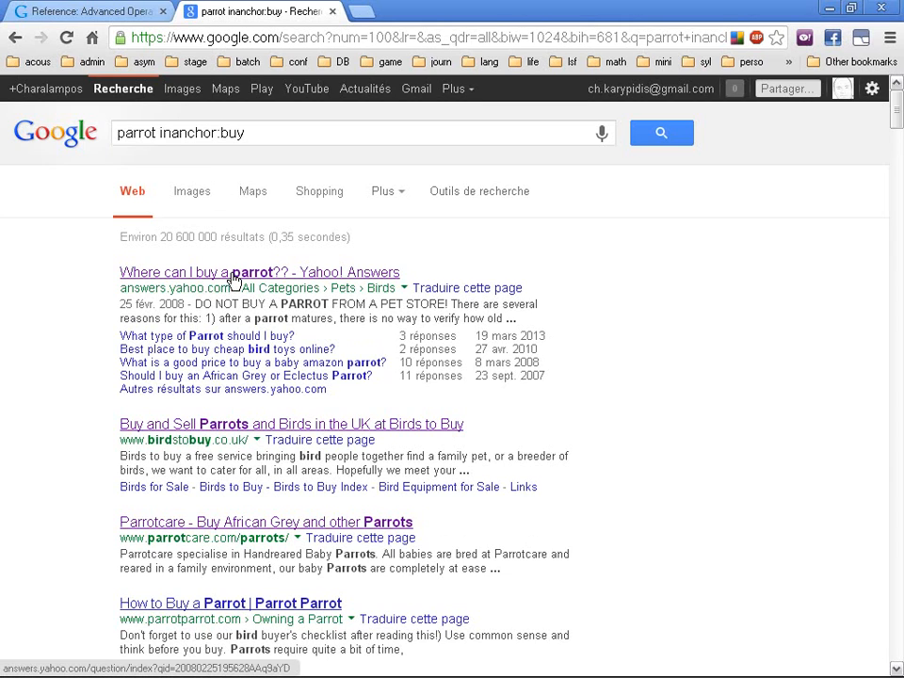
- Highlight the inanchor operator and its term buy in the query to examine what the operator applies to
double_click(211, 132)
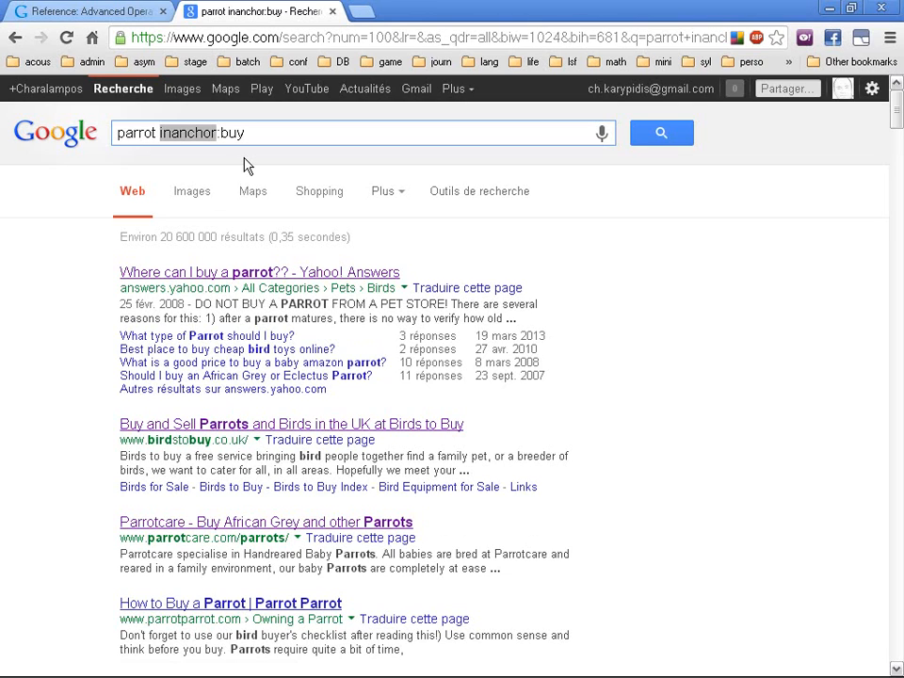
click(159, 133)
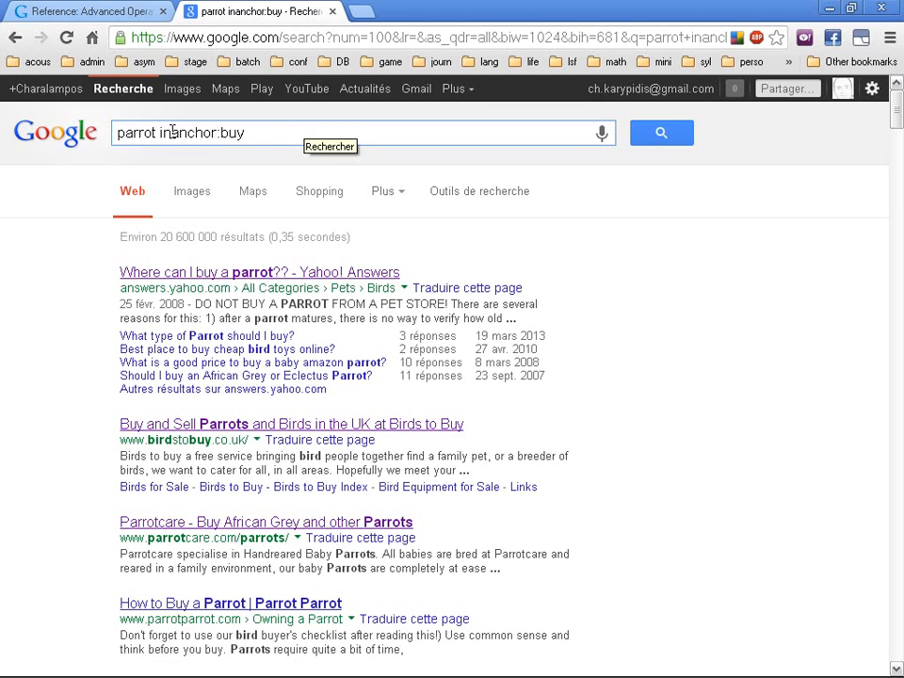
double_click(236, 133)
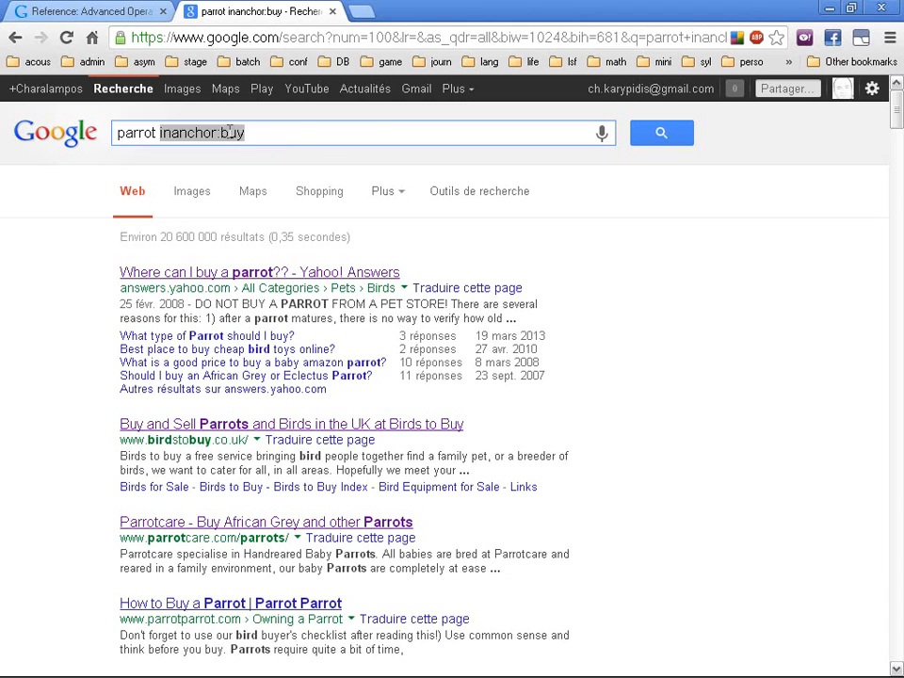
click(239, 131)
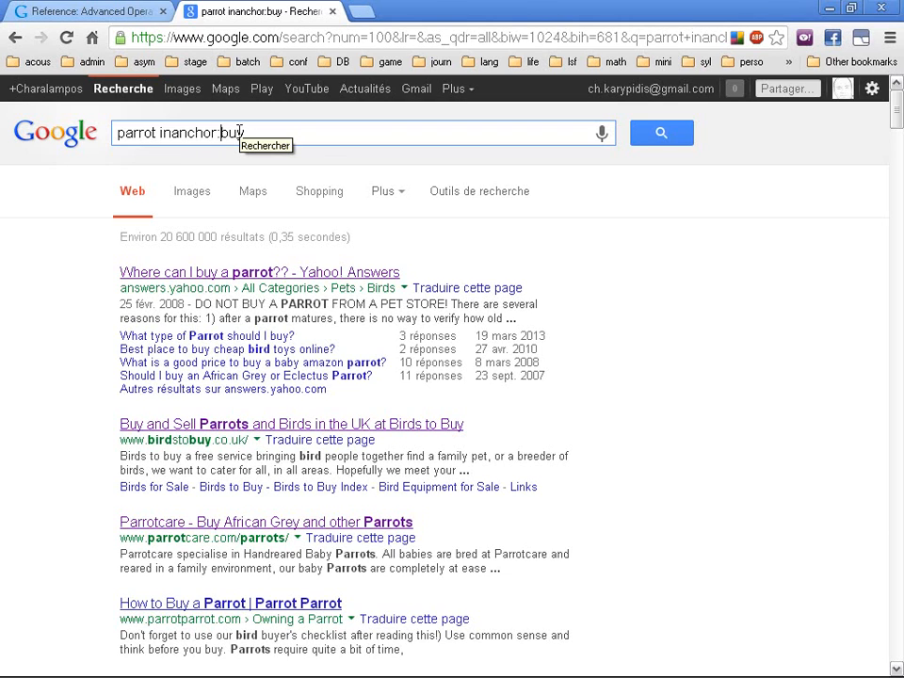